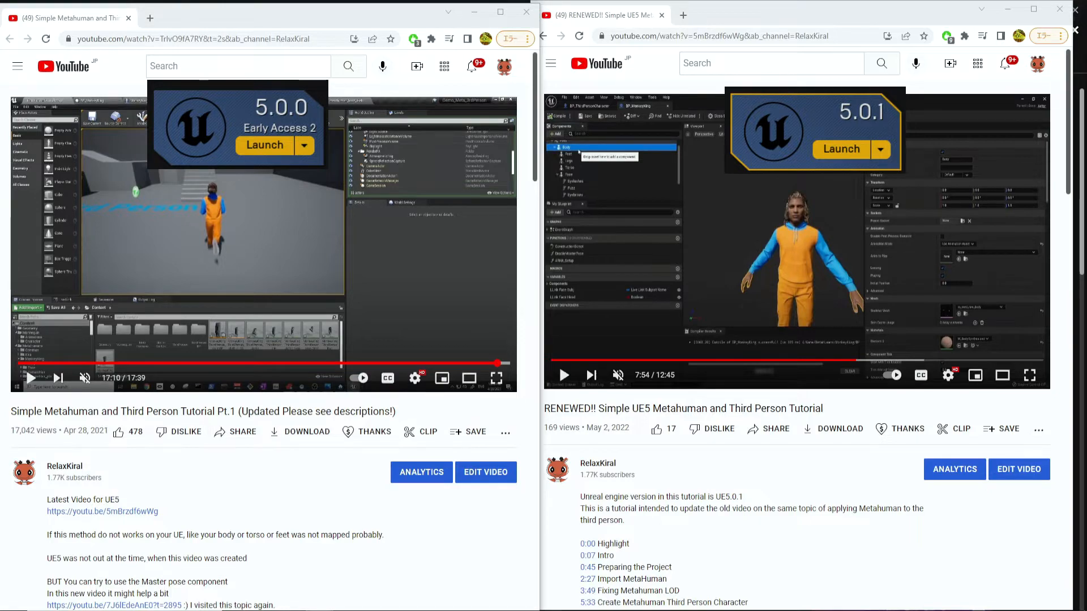
Review the introduction, prerequisites and Source and Target Setup on the Unreal Engine 5.0 IK Rig Retargeting documentation page.
left_click_drag(1086, 238, 365, 0)
scroll(579, 310, "up", 20)
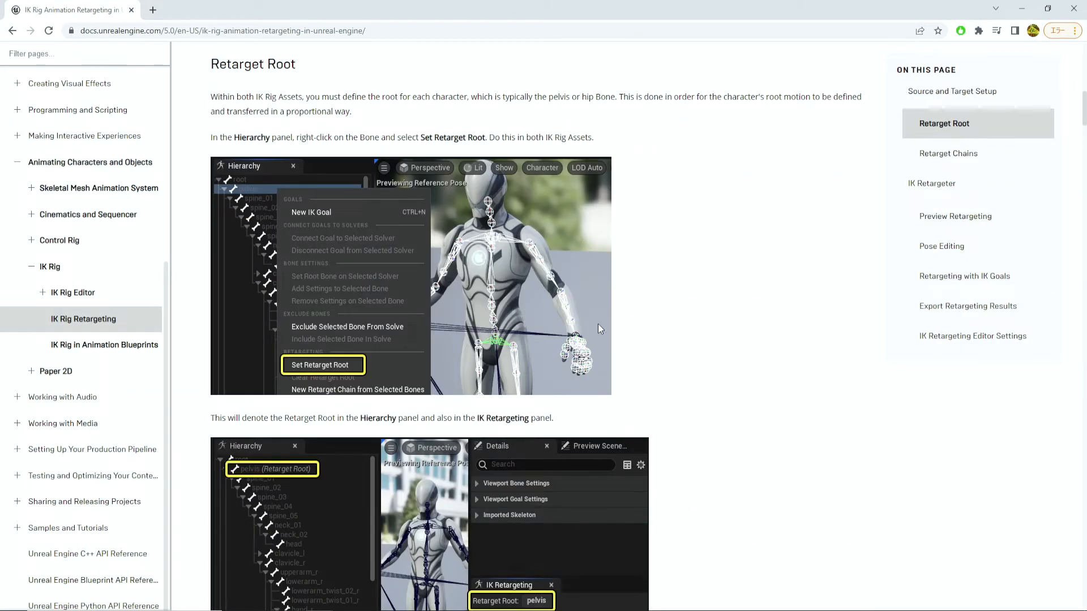
scroll(640, 338, "up", 2)
scroll(638, 338, "up", 11)
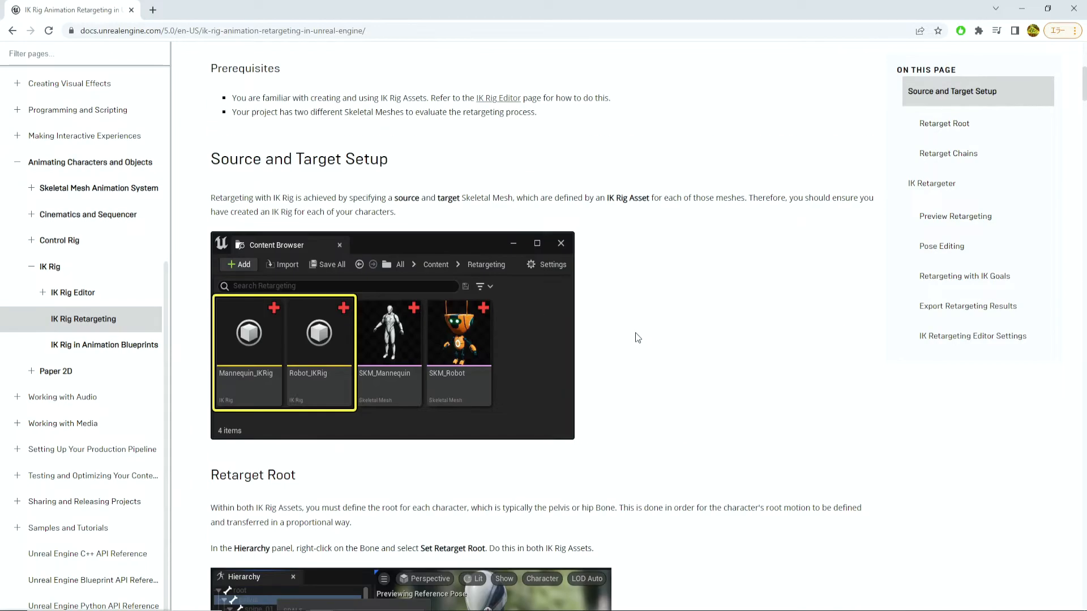
scroll(638, 338, "down", 4)
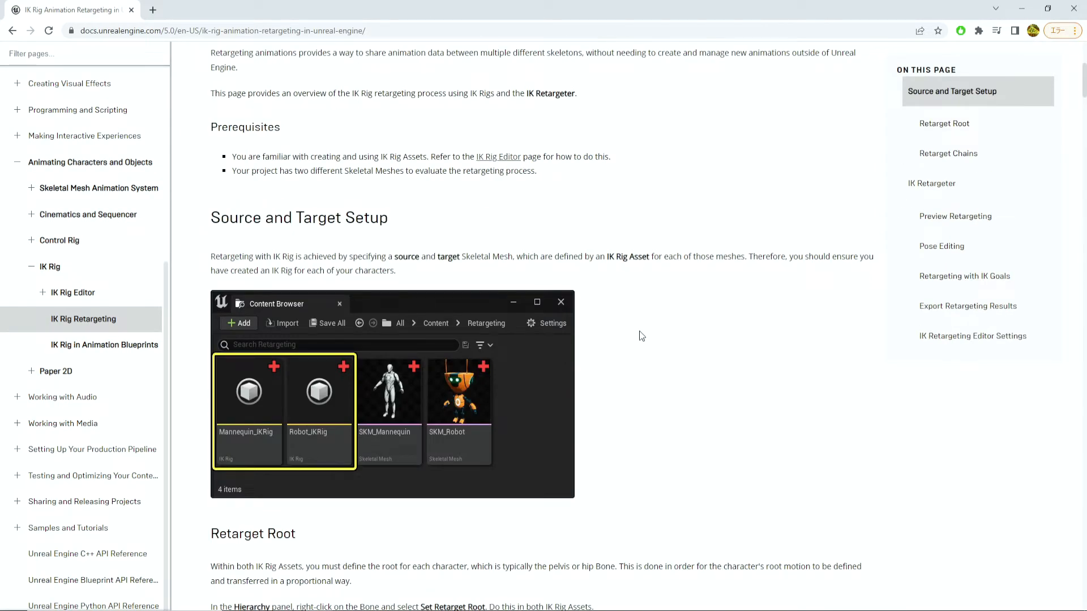
scroll(680, 315, "up", 2)
scroll(683, 317, "up", 3)
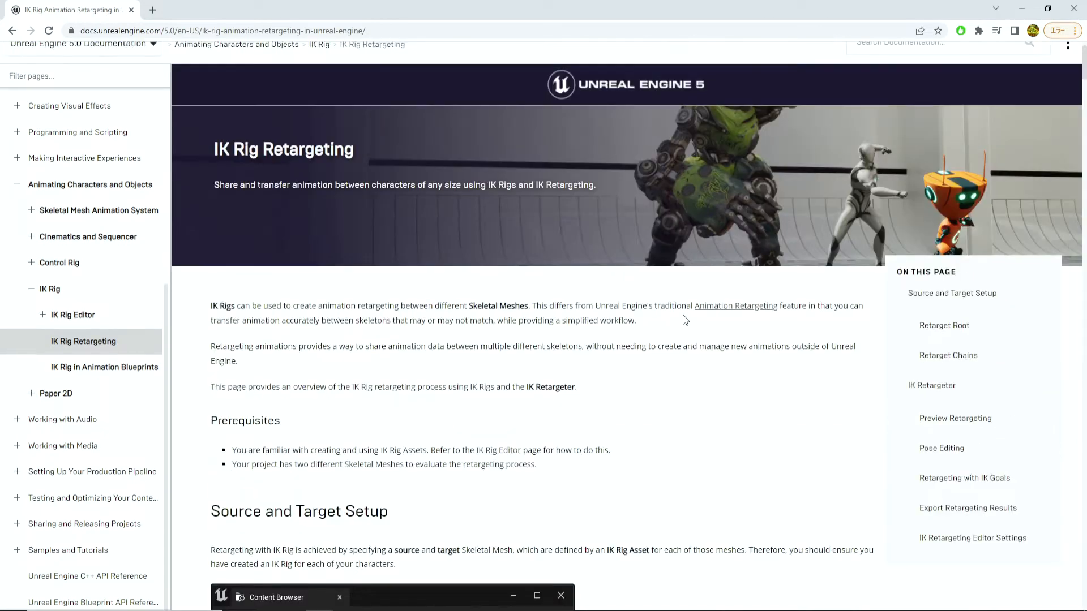
scroll(645, 328, "down", 2)
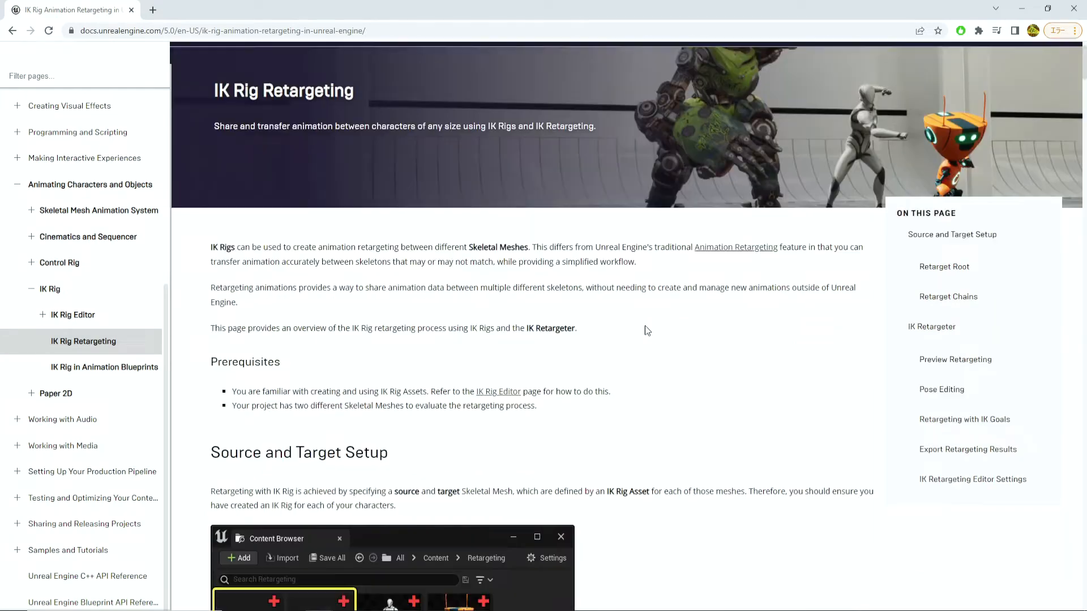
scroll(649, 332, "down", 2)
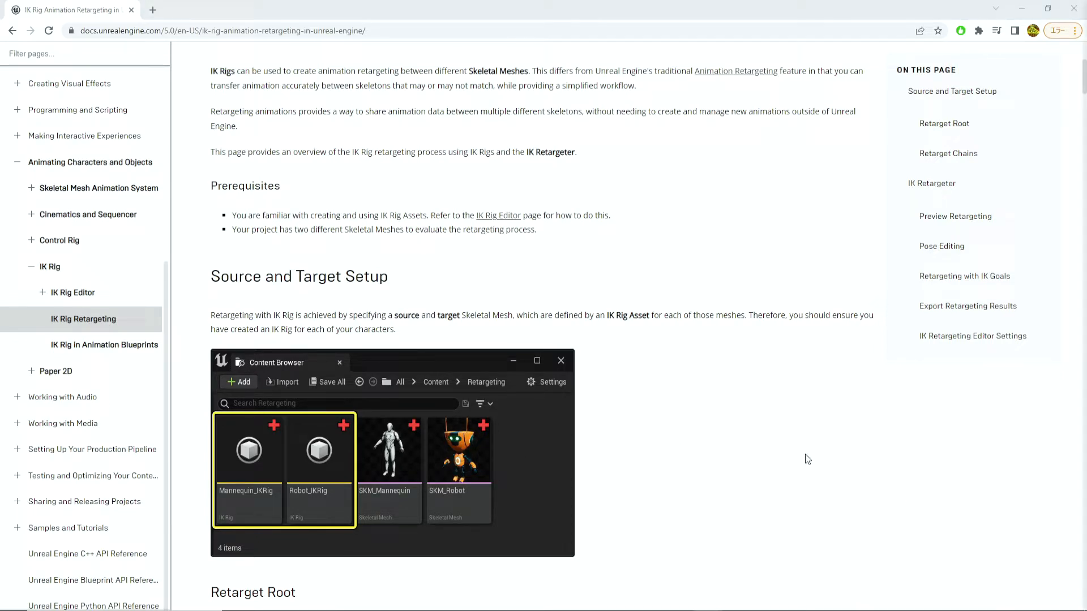
Read how to set the Retarget Root in both IK Rig assets, up to the introduction of Retarget Chains.
scroll(802, 454, "down", 3)
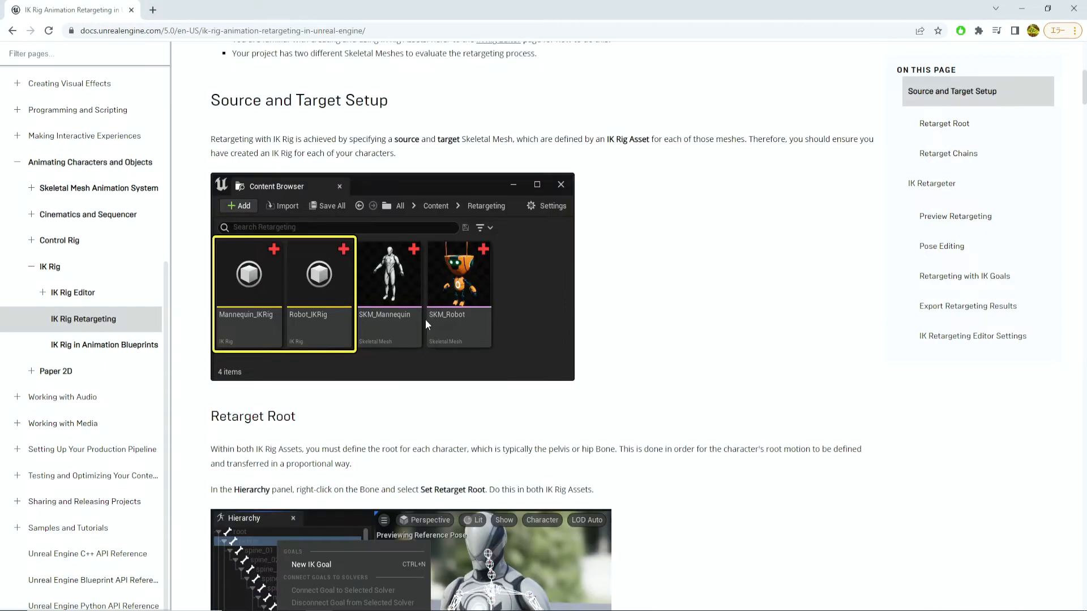
scroll(423, 328, "down", 7)
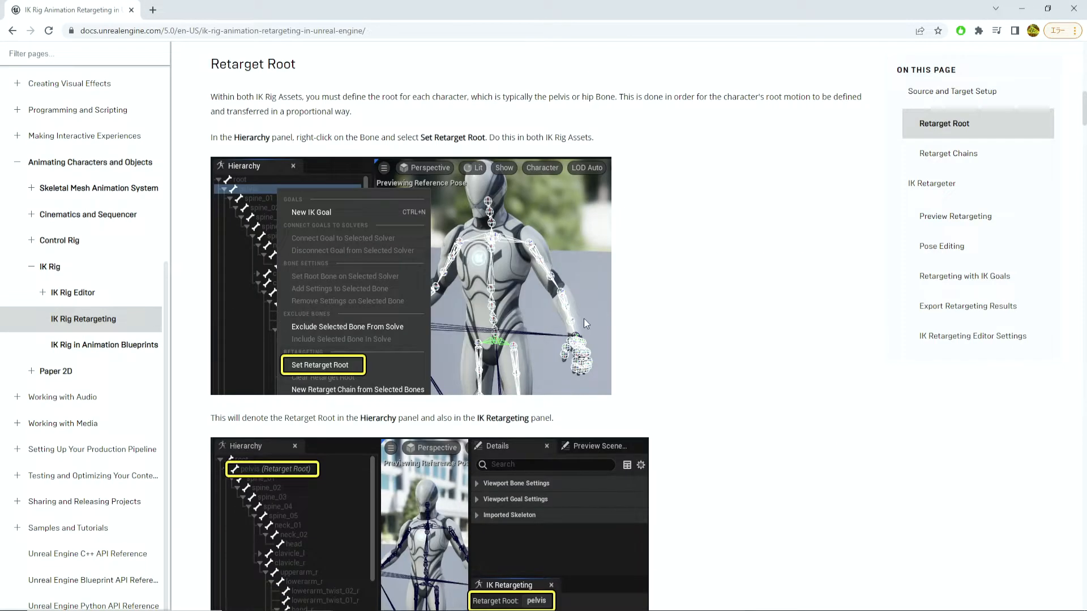
scroll(584, 318, "down", 5)
scroll(585, 318, "down", 2)
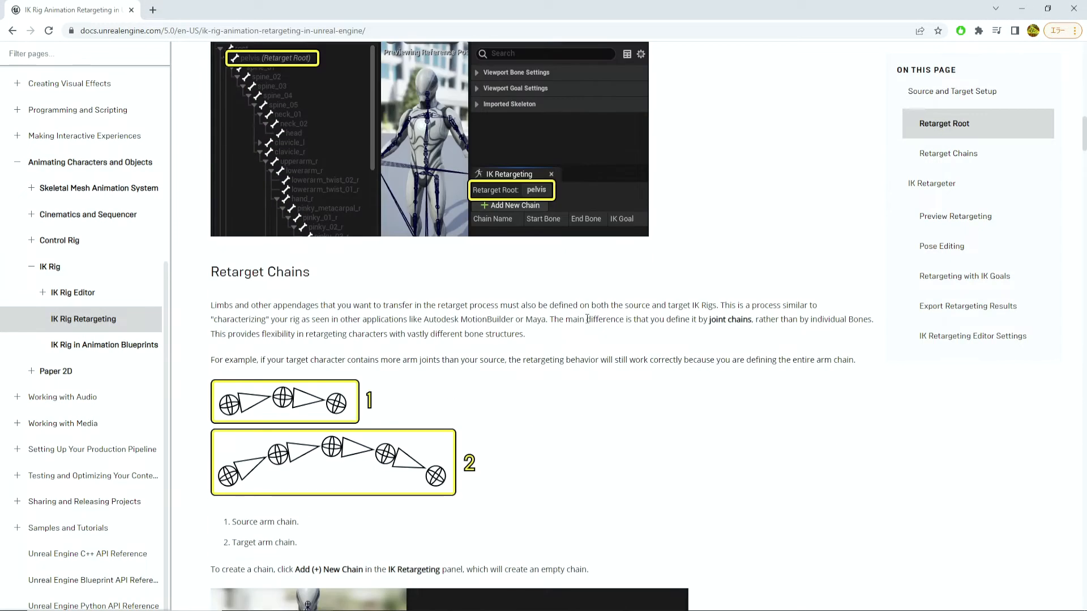
scroll(610, 311, "up", 1)
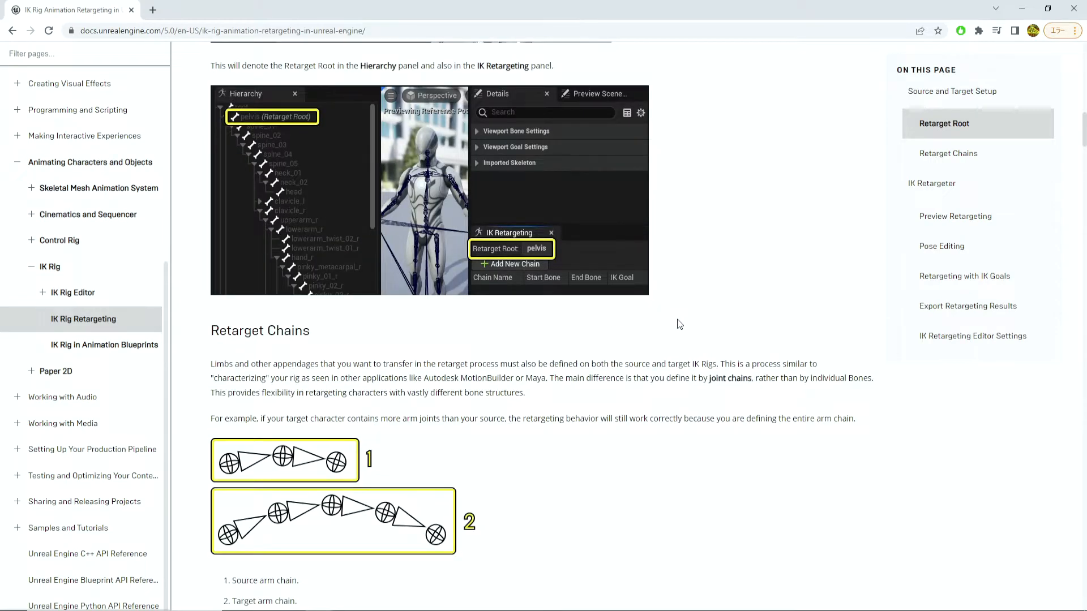
scroll(680, 320, "down", 1)
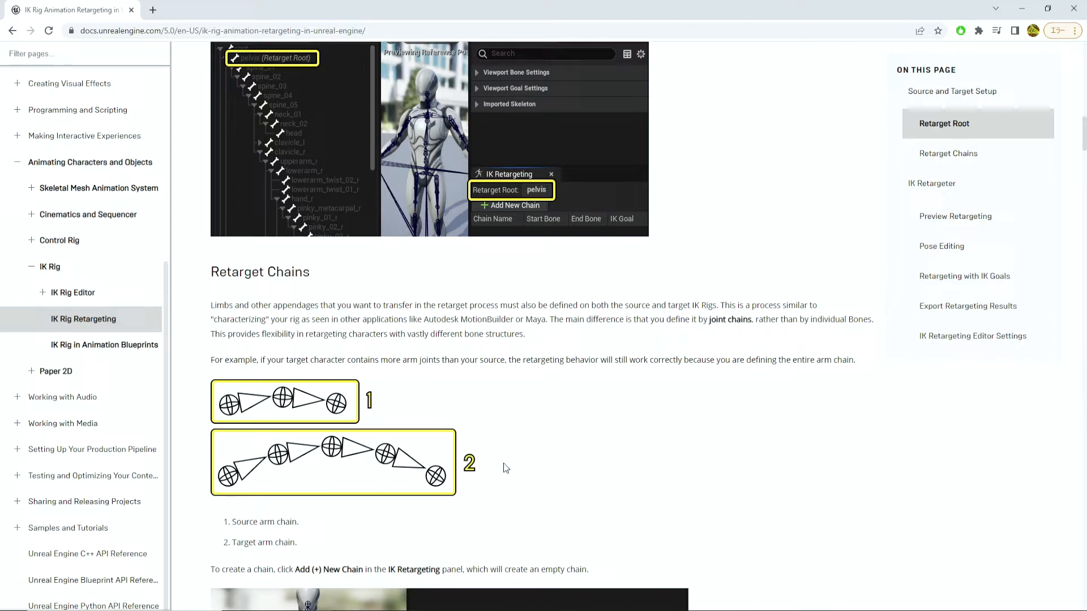
Examine how retarget chains are created, their required parameters, and the example chains for the mannequin and robot limbs.
scroll(618, 407, "down", 4)
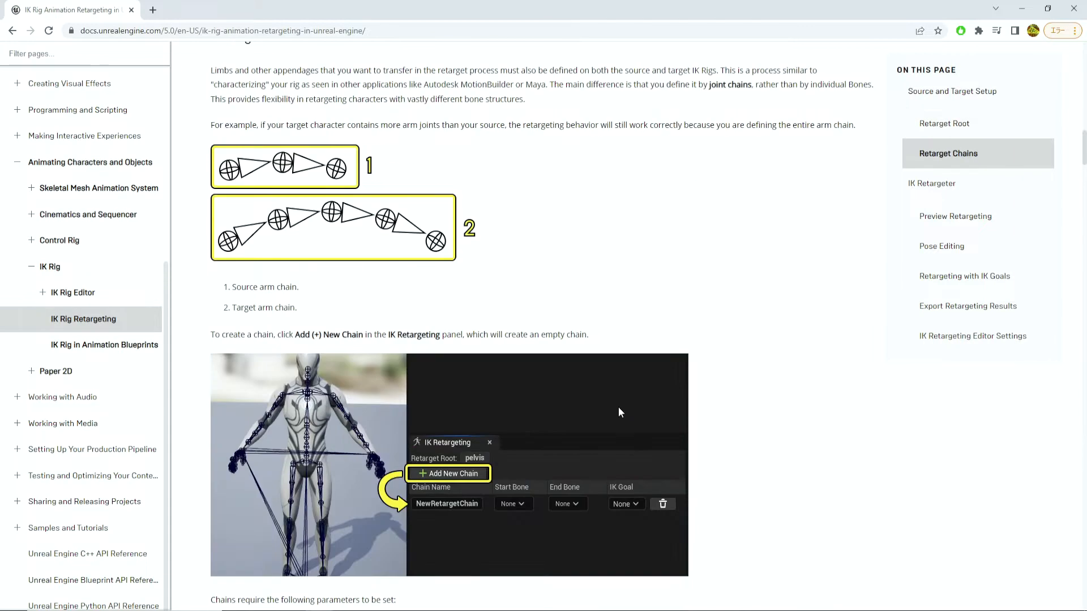
scroll(674, 369, "down", 5)
scroll(829, 342, "down", 4)
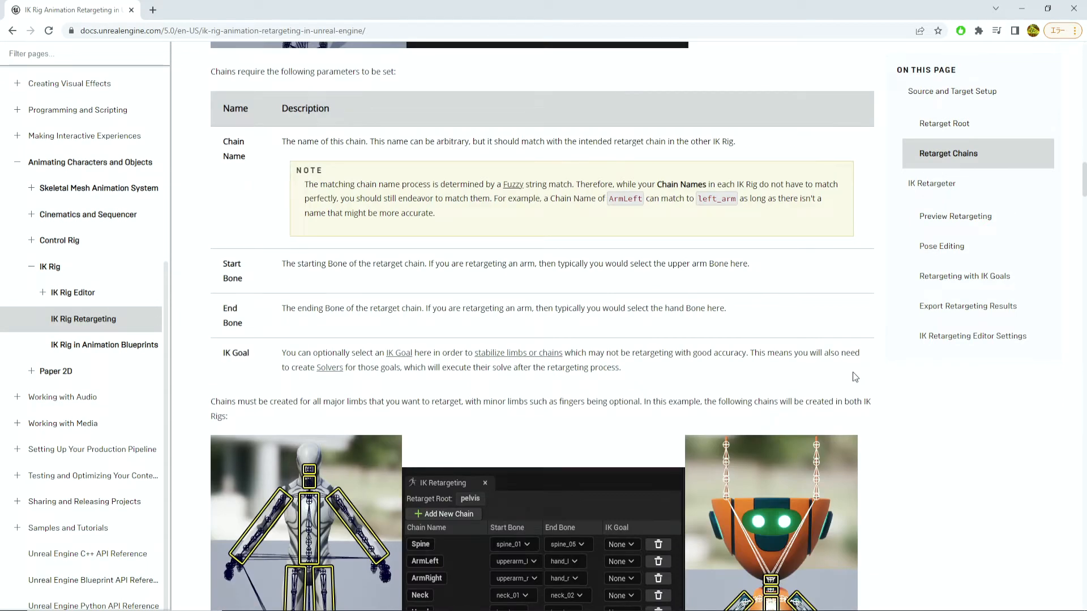
scroll(853, 372, "down", 4)
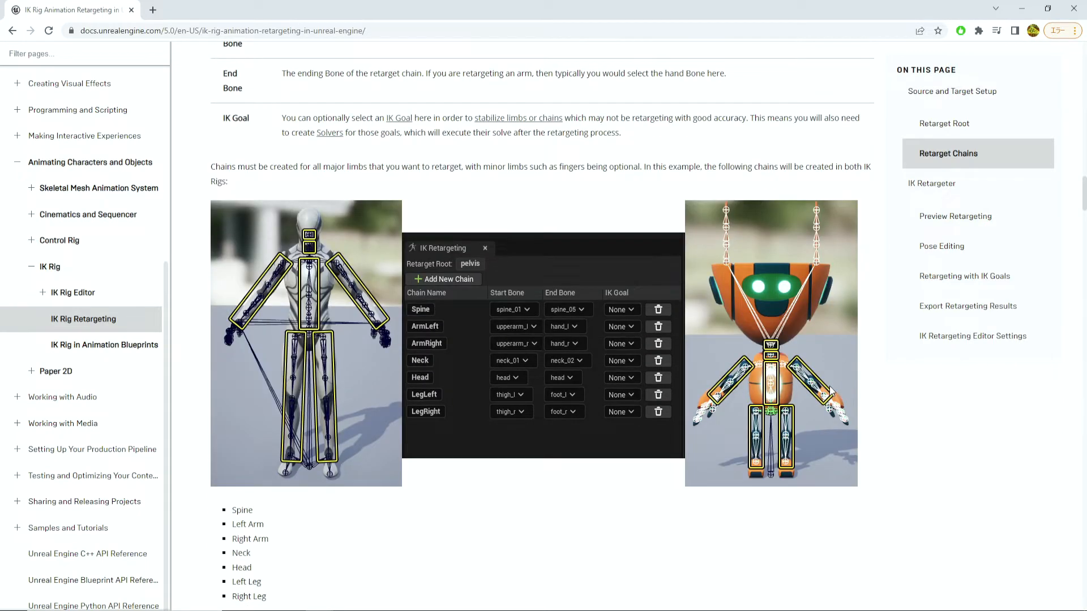
scroll(830, 389, "down", 7)
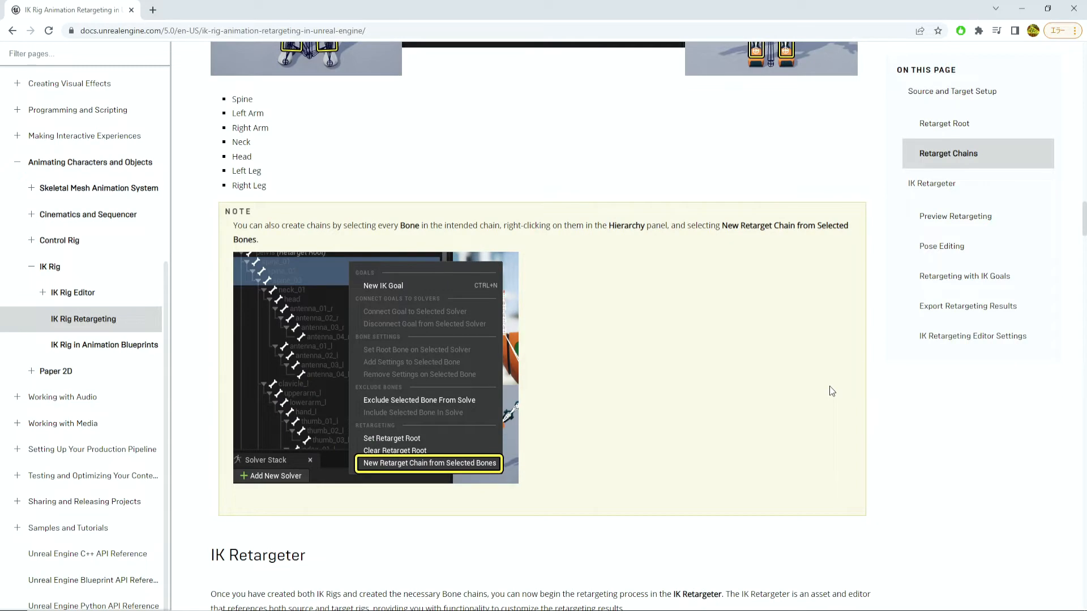
scroll(831, 391, "down", 2)
scroll(830, 386, "down", 5)
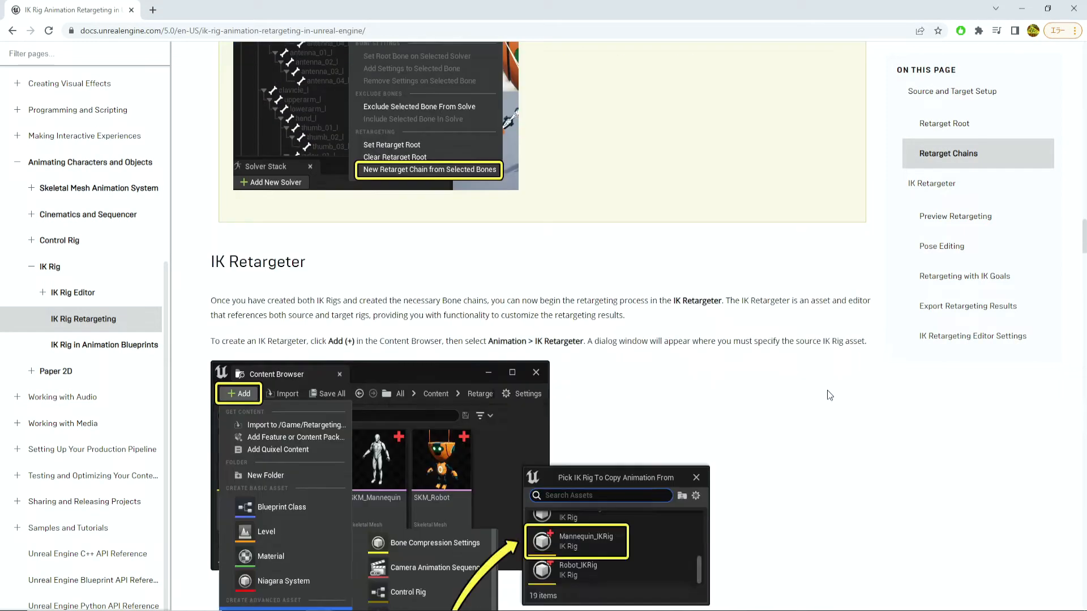
scroll(825, 394, "up", 1)
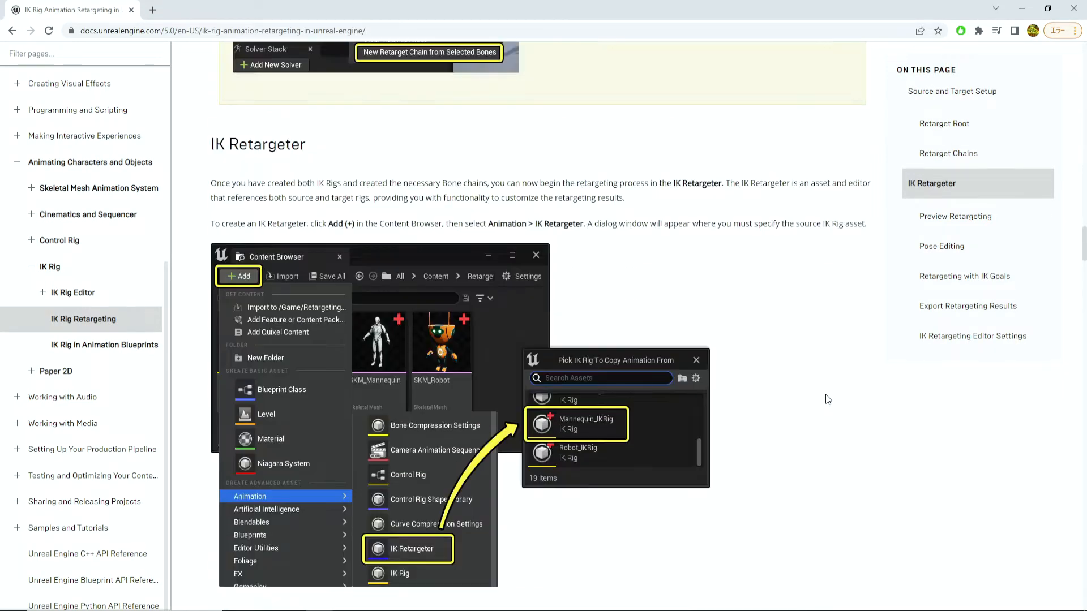
scroll(826, 394, "up", 13)
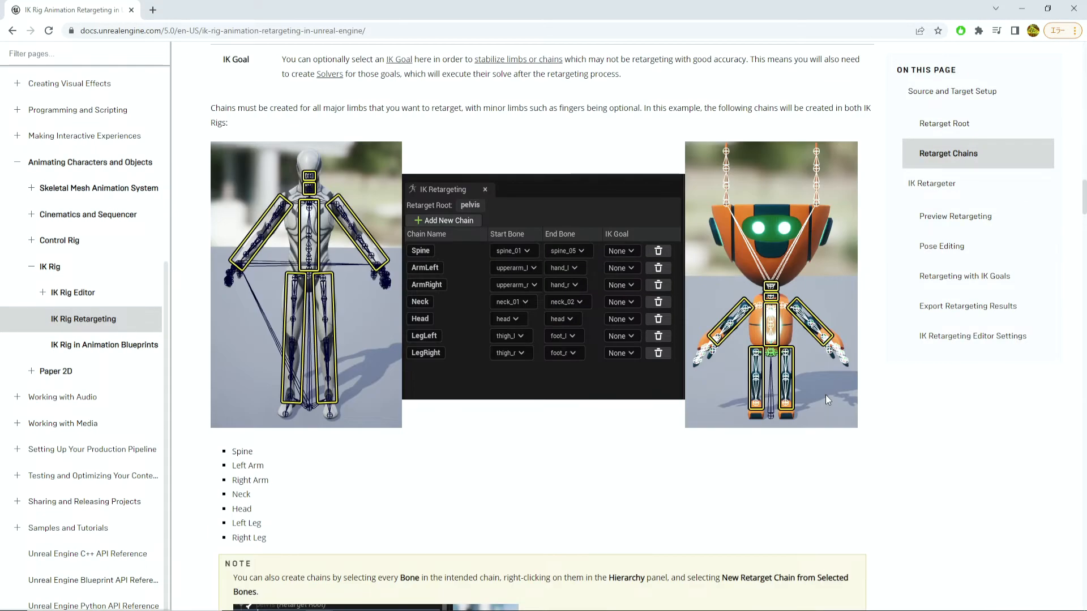
scroll(531, 342, "up", 1)
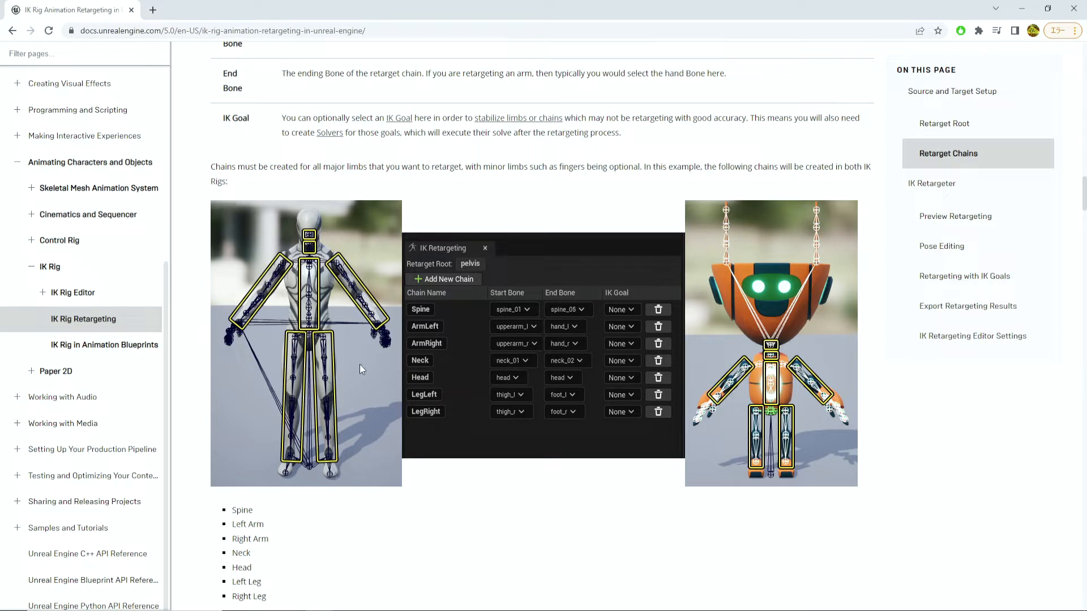
Read through the IK Retargeter, Preview Retargeting, chain mapping and Pose Editing sections of the retargeting guide.
scroll(384, 379, "down", 3)
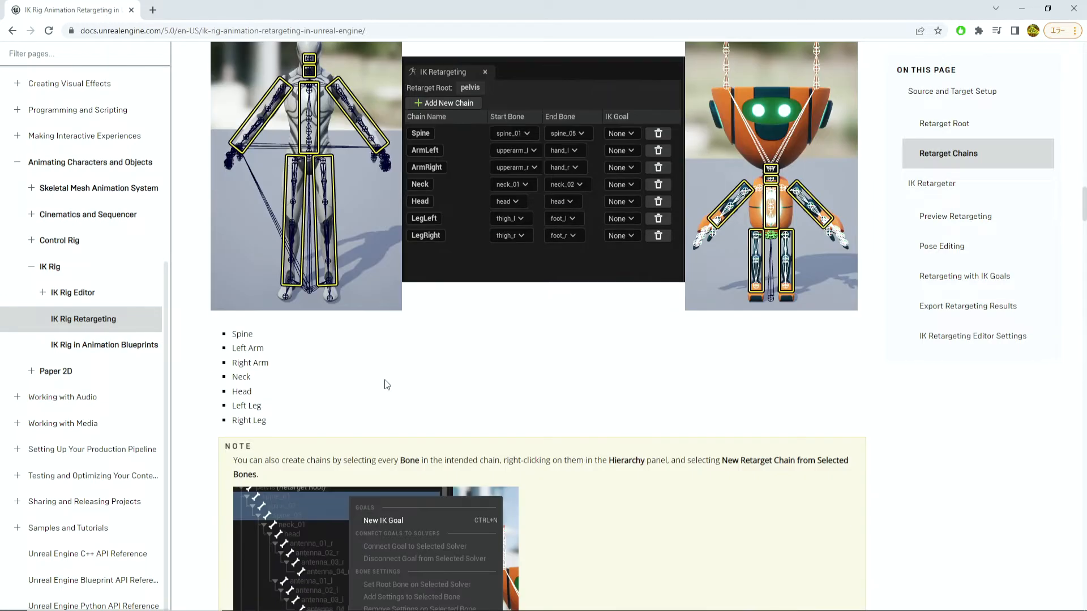
scroll(584, 266, "down", 5)
scroll(608, 257, "down", 4)
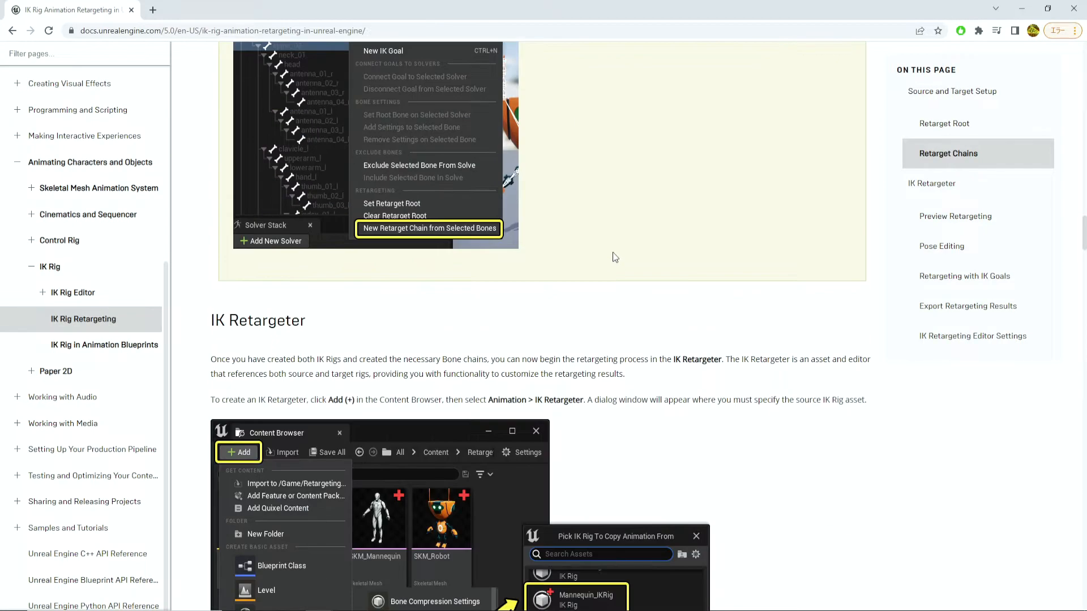
scroll(643, 226, "up", 6)
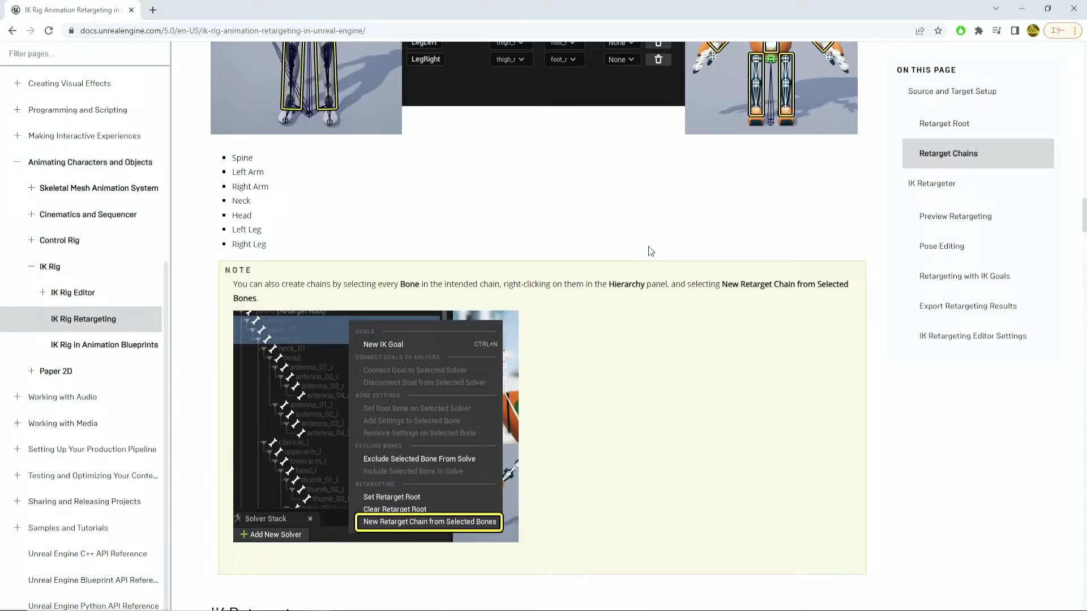
scroll(649, 252, "down", 8)
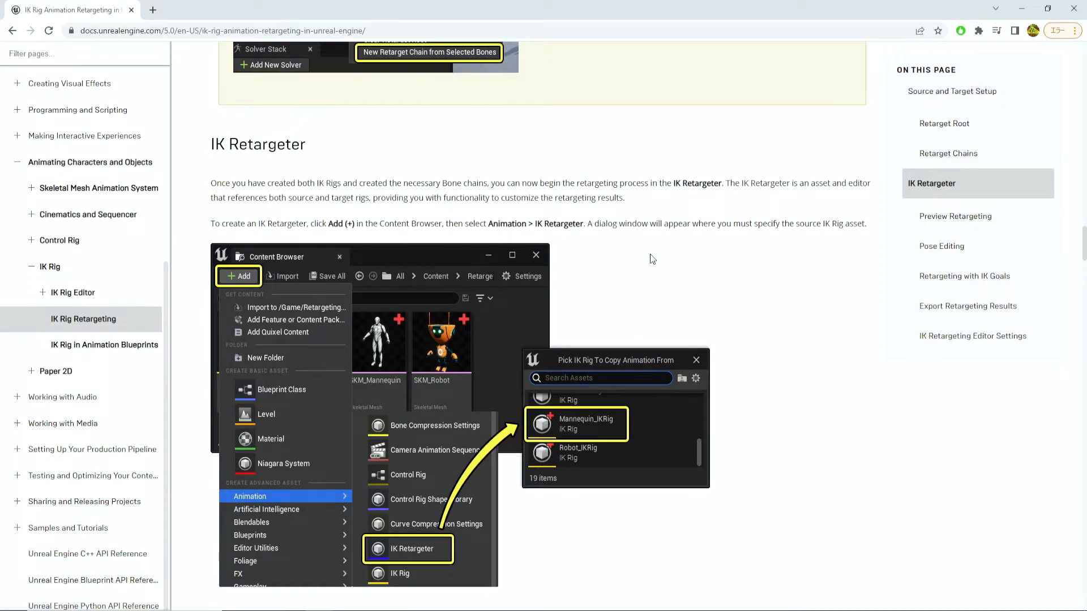
scroll(653, 259, "down", 5)
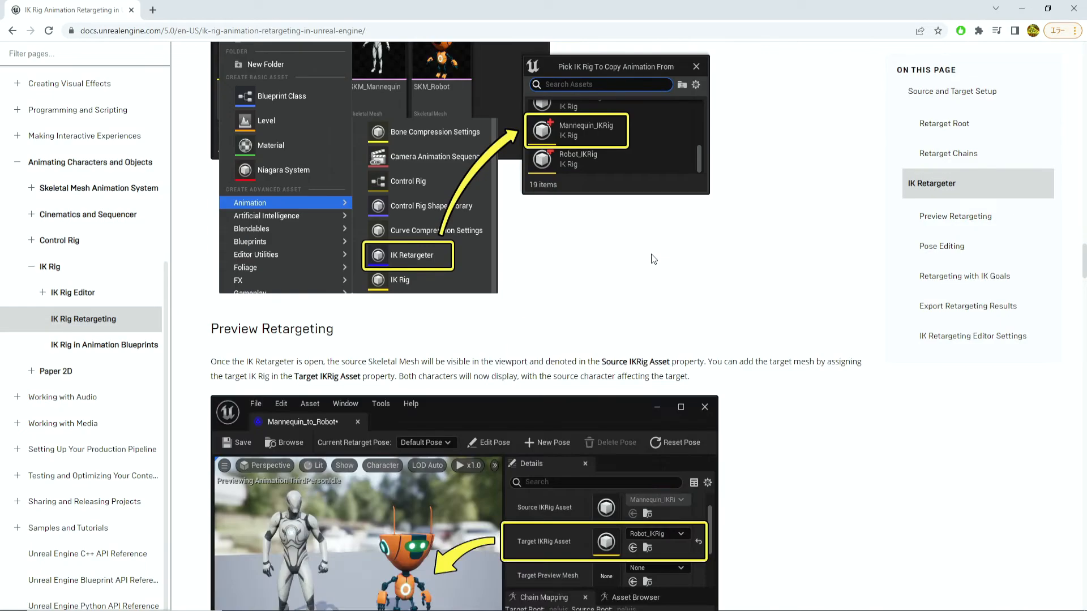
scroll(653, 259, "down", 14)
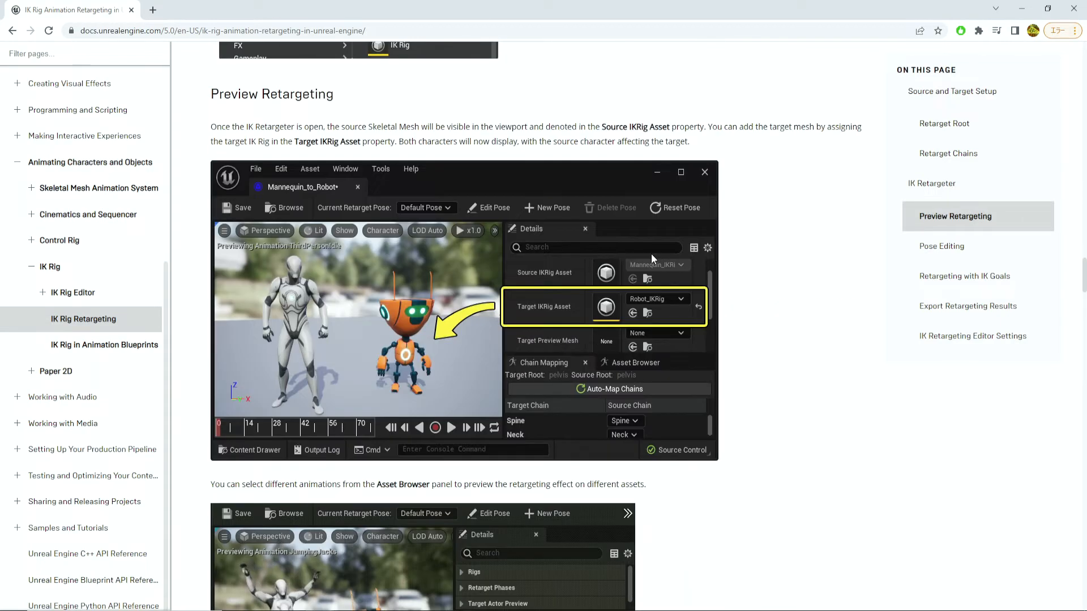
scroll(653, 259, "down", 20)
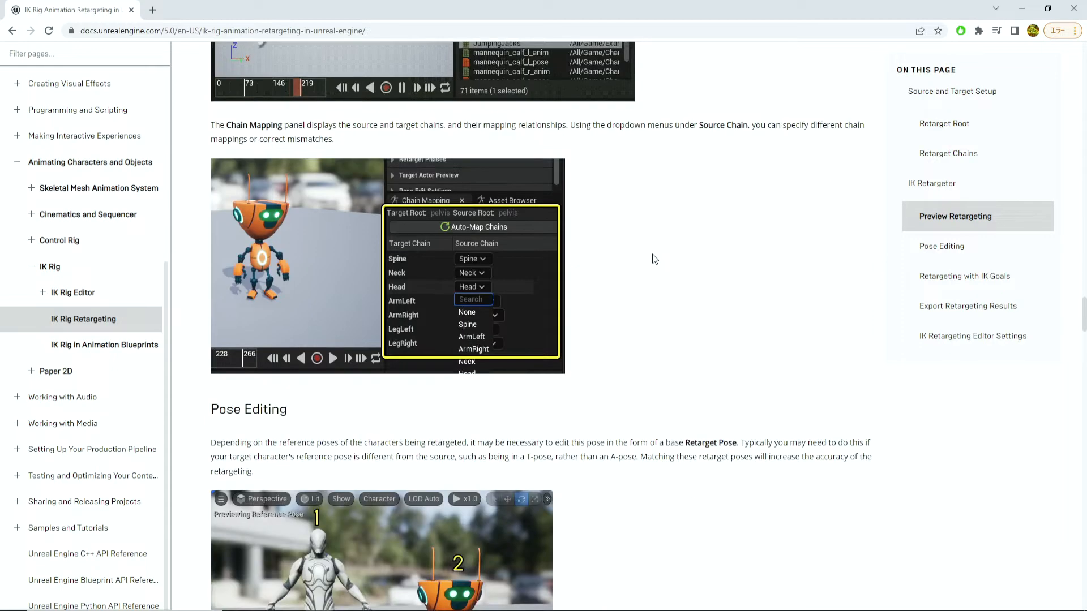
scroll(655, 259, "down", 4)
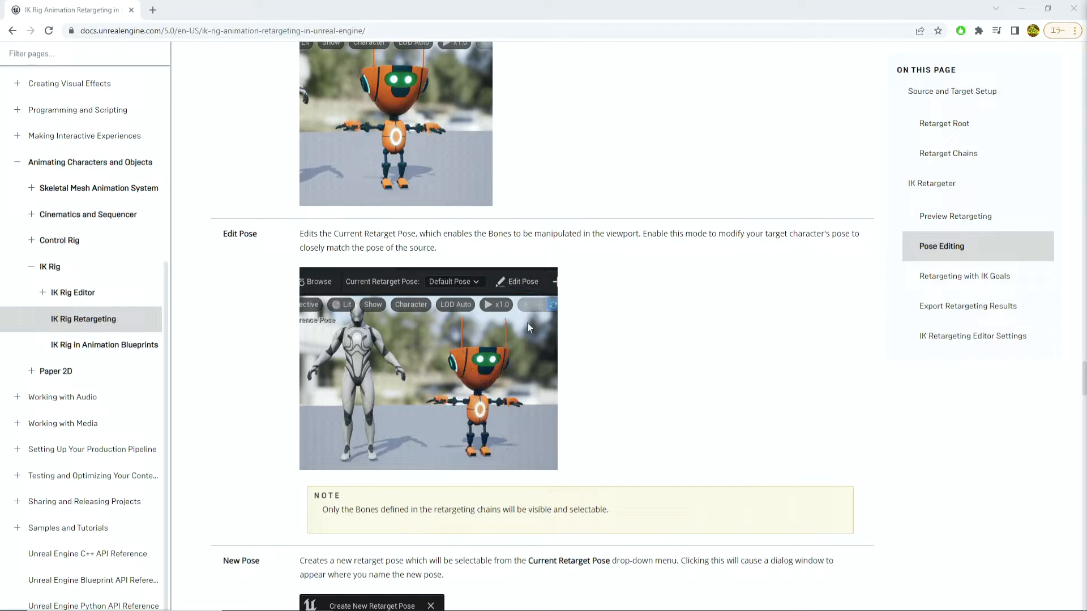
Look through the animation features in the Unreal Engine 5.0 Release Notes and read the Skeleton Compatibility section.
left_click_drag(1086, 131, 475, 1)
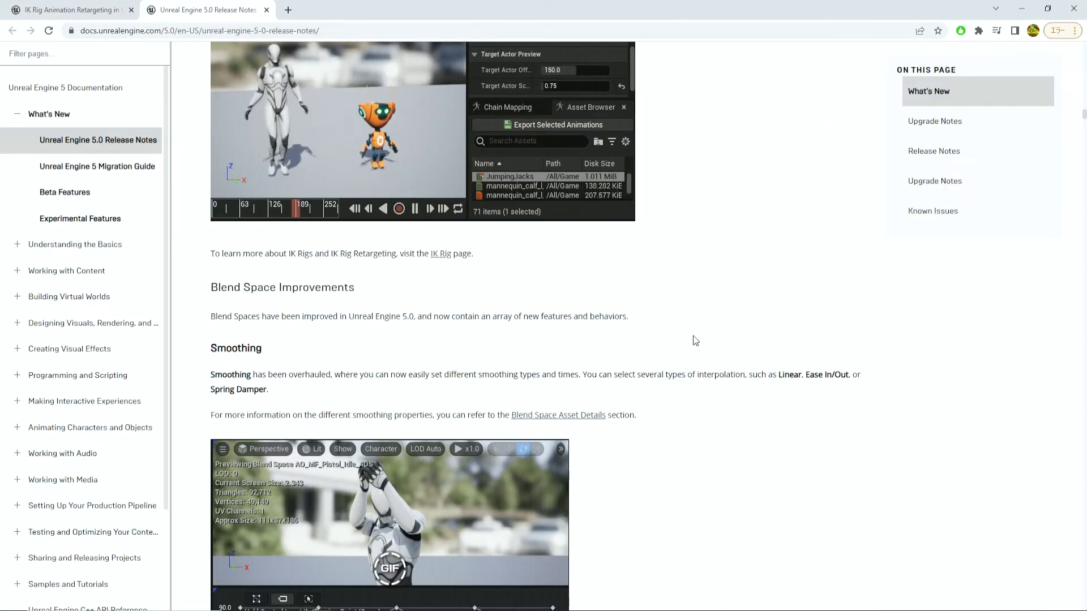
scroll(701, 338, "down", 7)
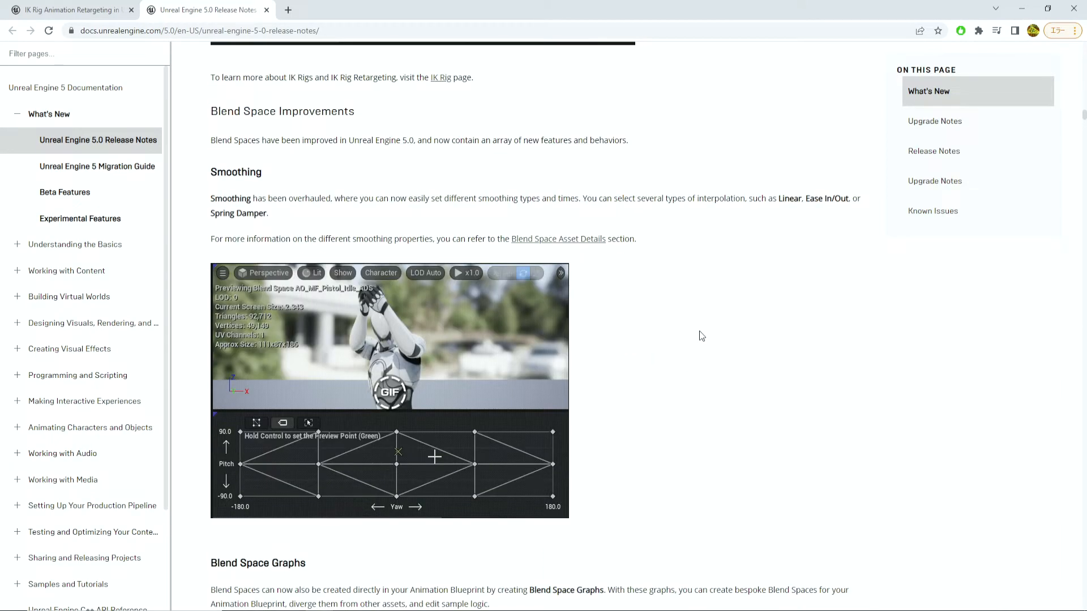
scroll(702, 336, "down", 11)
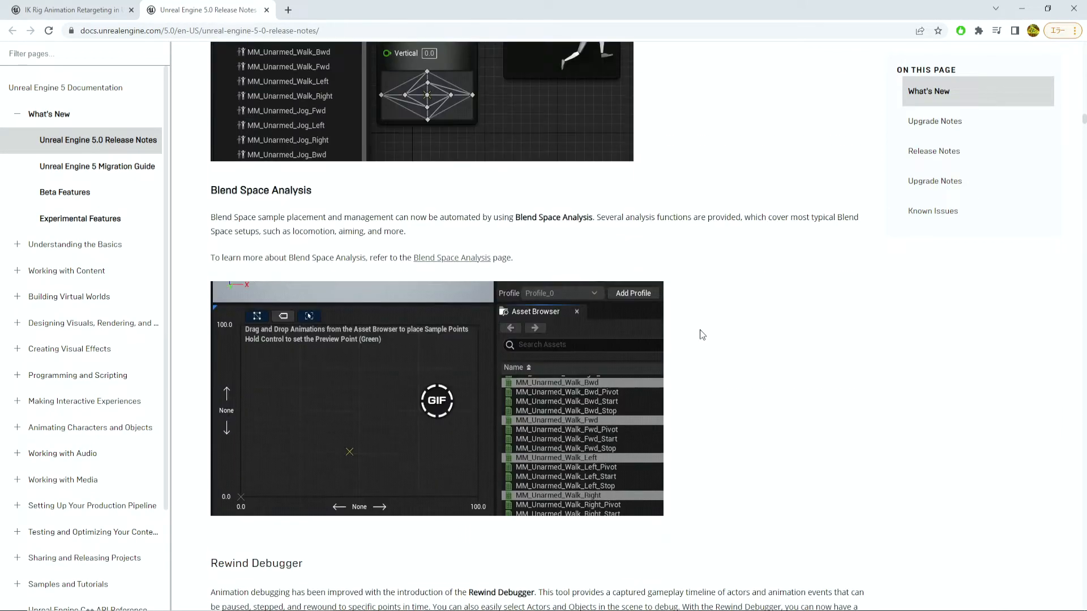
scroll(702, 334, "down", 5)
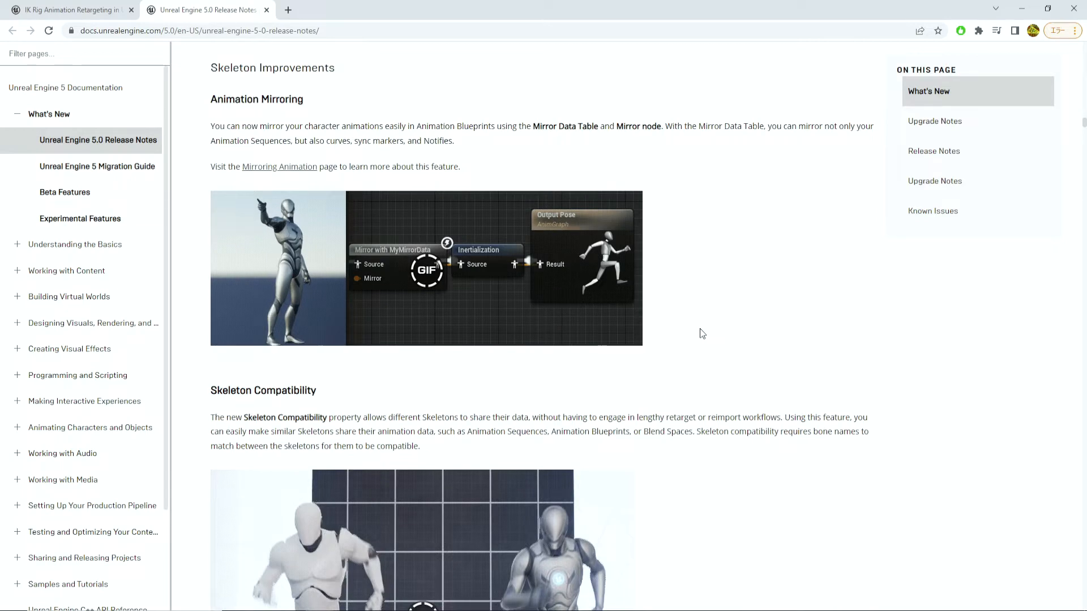
scroll(702, 334, "down", 3)
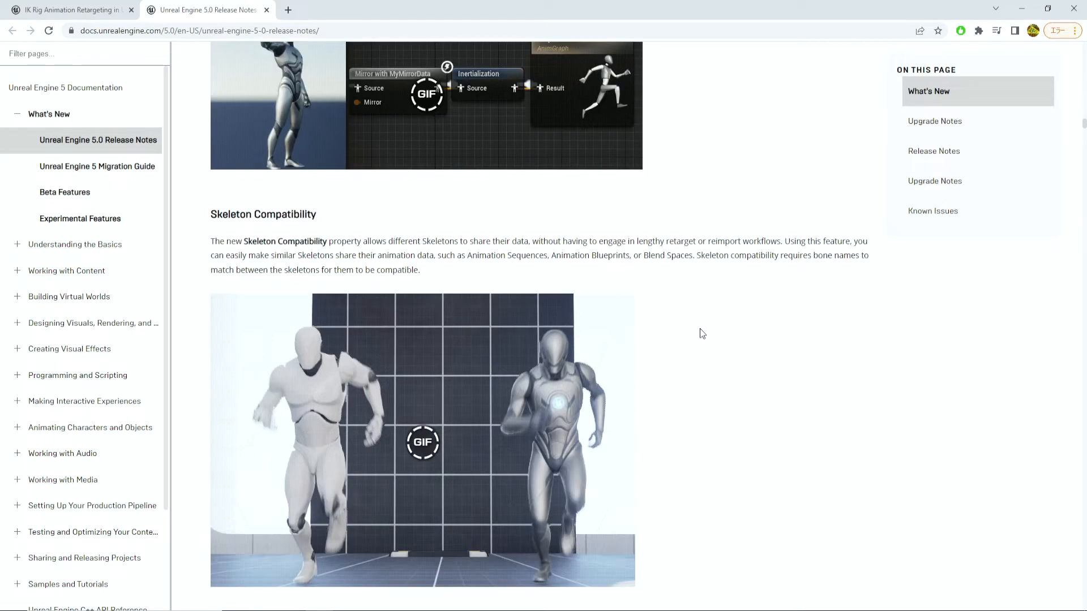
scroll(701, 332, "down", 1)
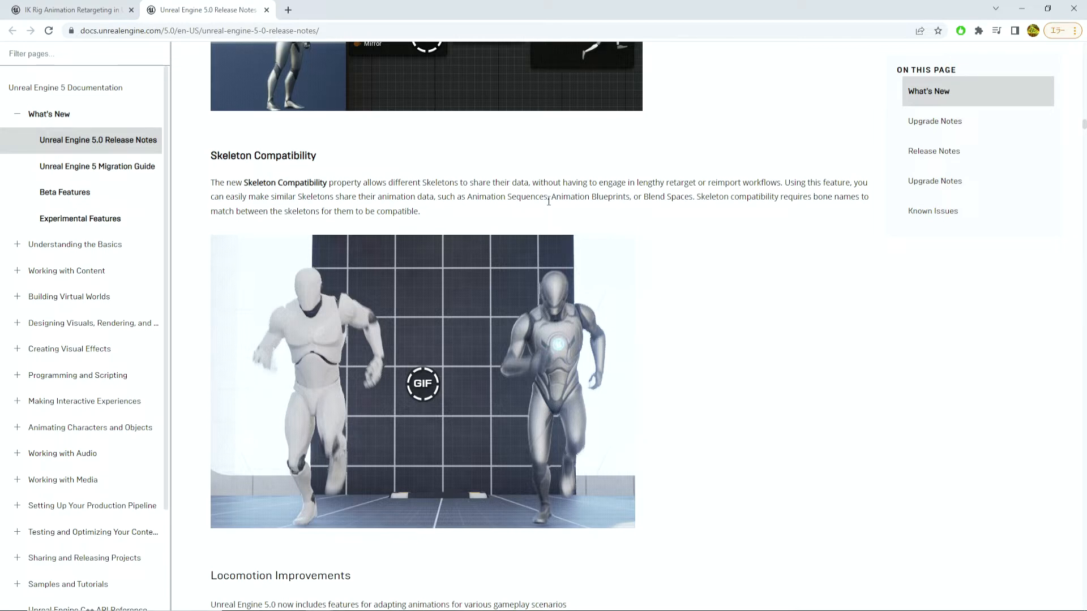
scroll(670, 261, "down", 1)
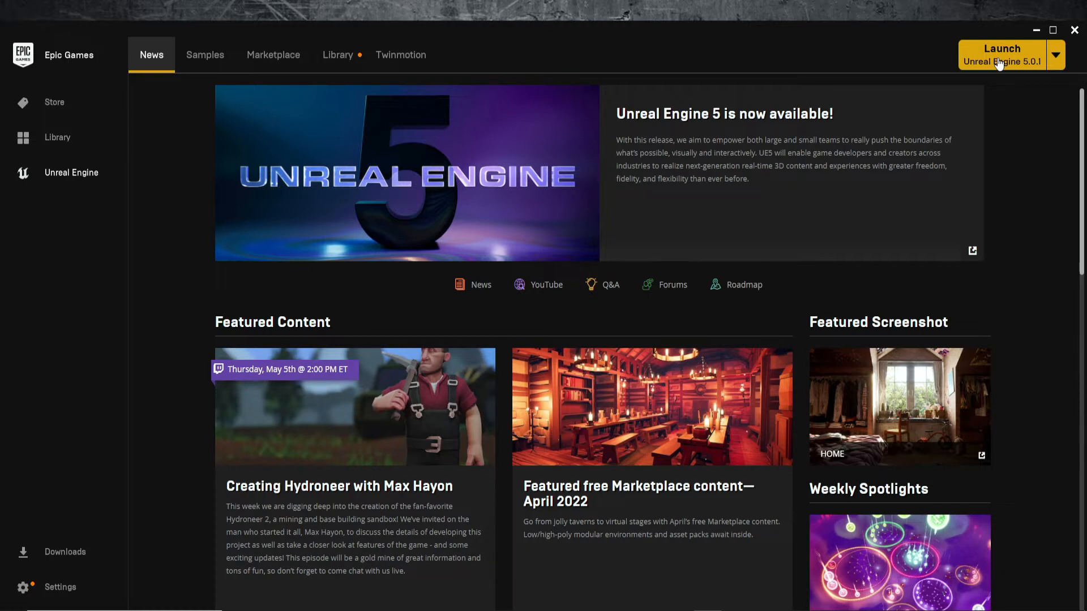
Launch Unreal Engine 5.0.1 from the Epic Games Launcher.
left_click(1000, 63)
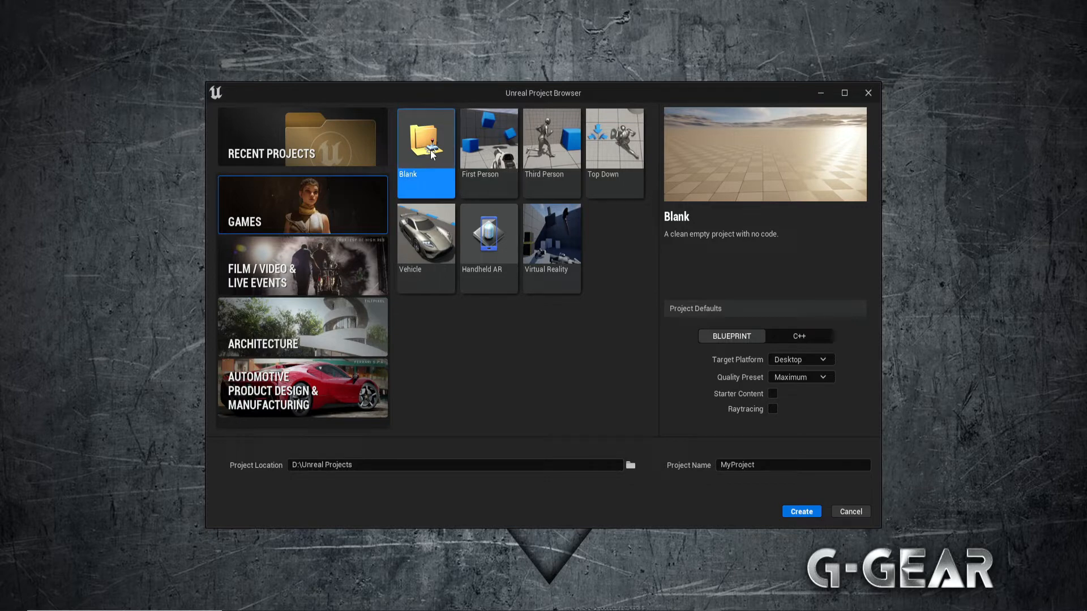
Create a Blank Games project named Demo_Retargeting_MH in D:\Unreal Projects.
left_click(778, 466)
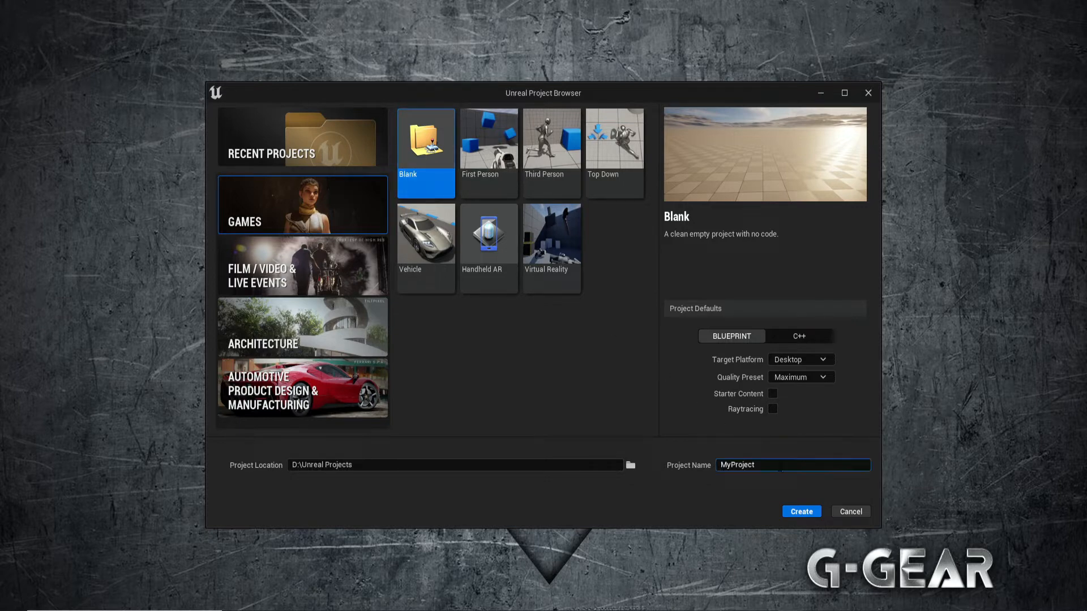
key("ctrl+a")
type("Demo_Retargeting_MG")
key("BackSpace")
type("H_Mi")
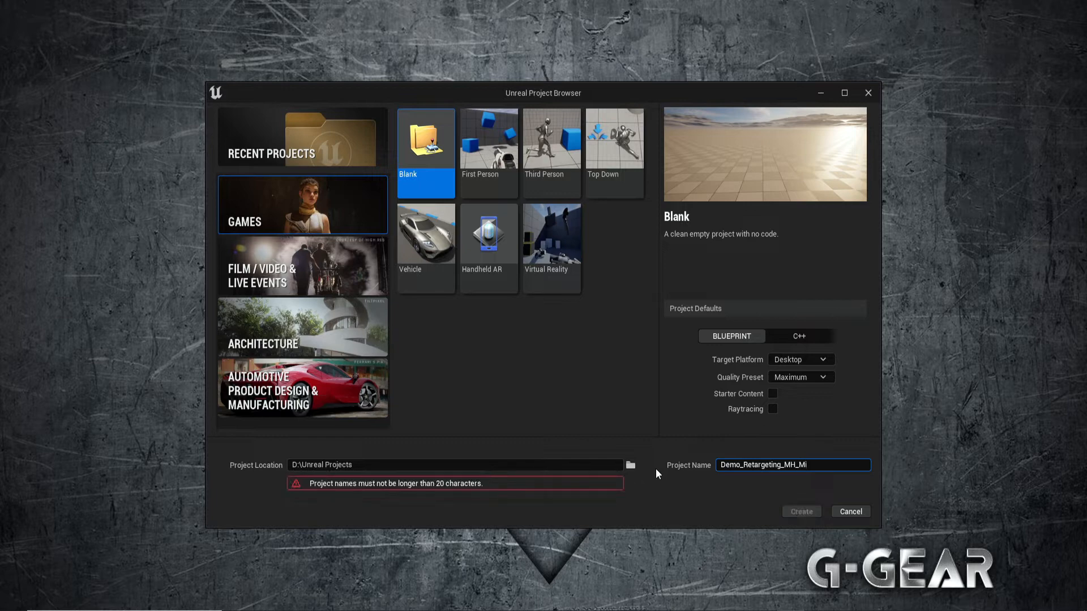
key("BackSpace")
key("BackSpace")
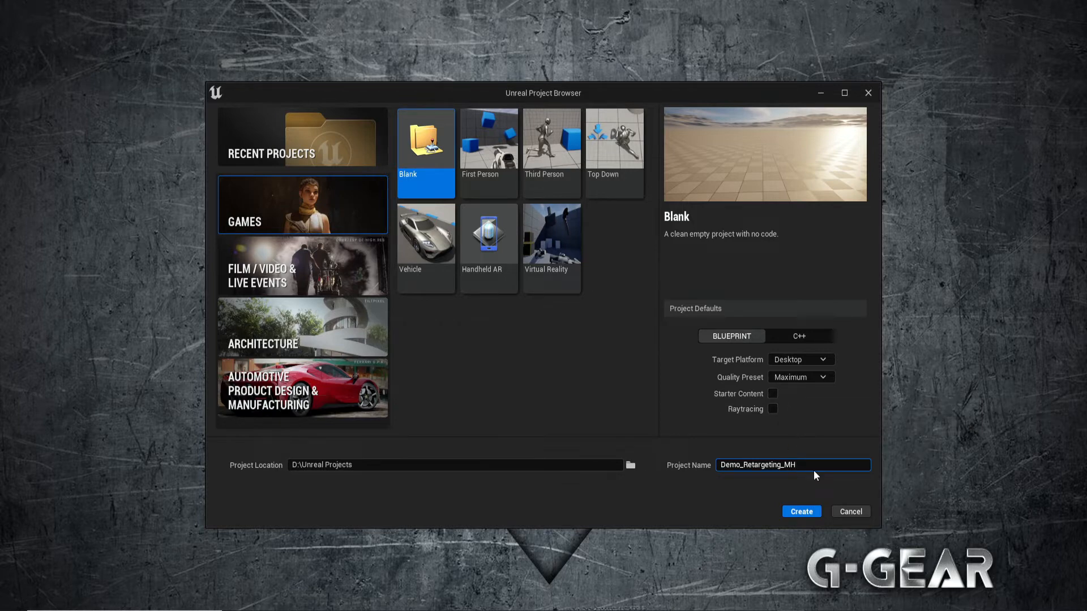
left_click(795, 514)
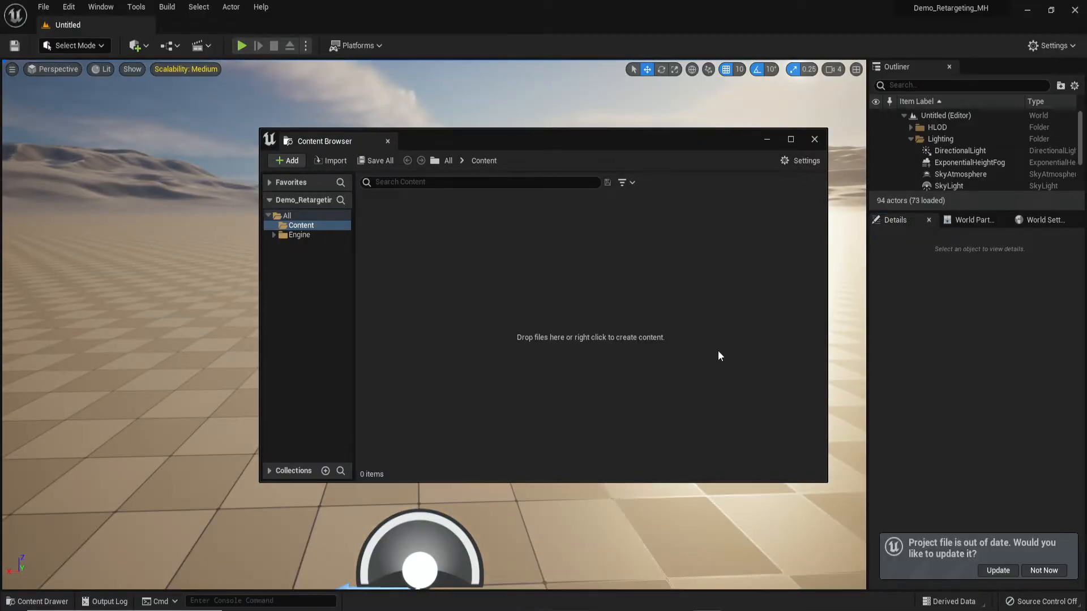
Update the out-of-date project file and close the floating Content Browser window.
left_click(991, 572)
left_click(815, 139)
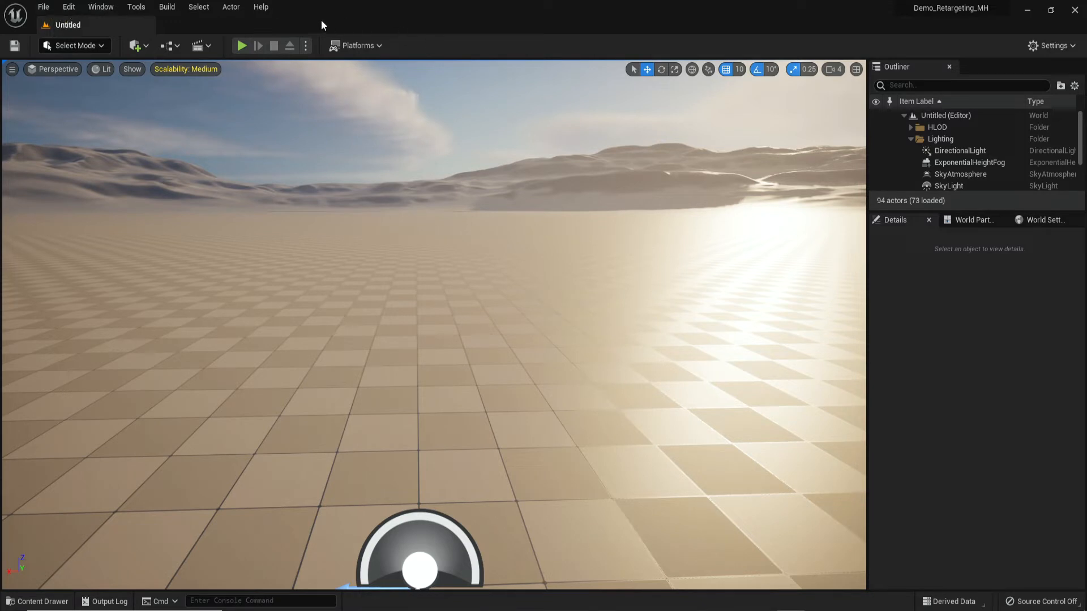
left_click(1050, 45)
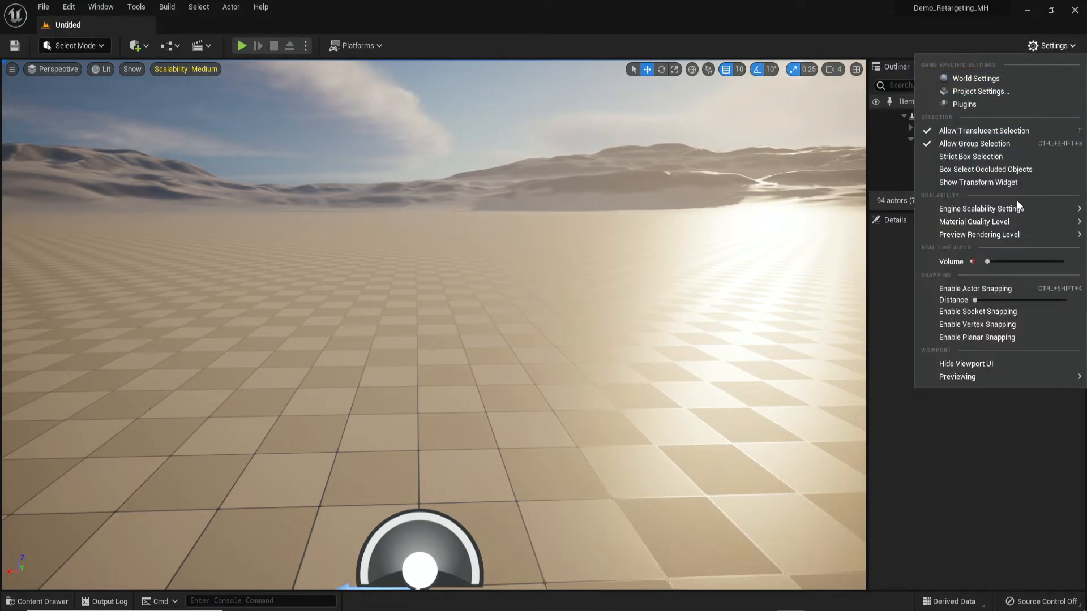
mouse_move(993, 210)
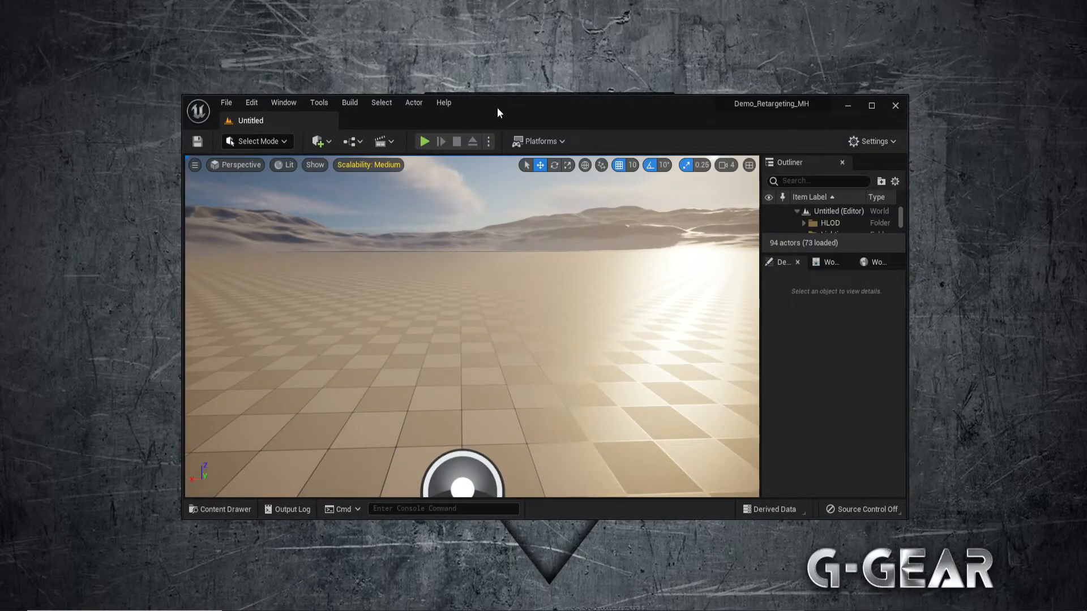
double_click(497, 113)
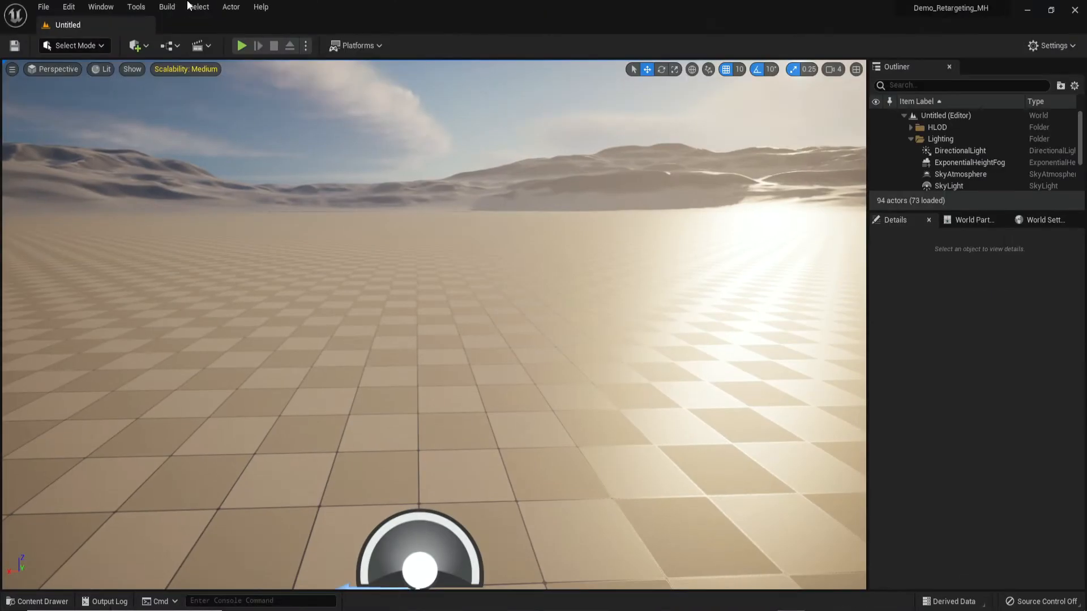
Open Quixel Bridge and dismiss its background service notice.
left_click(62, 7)
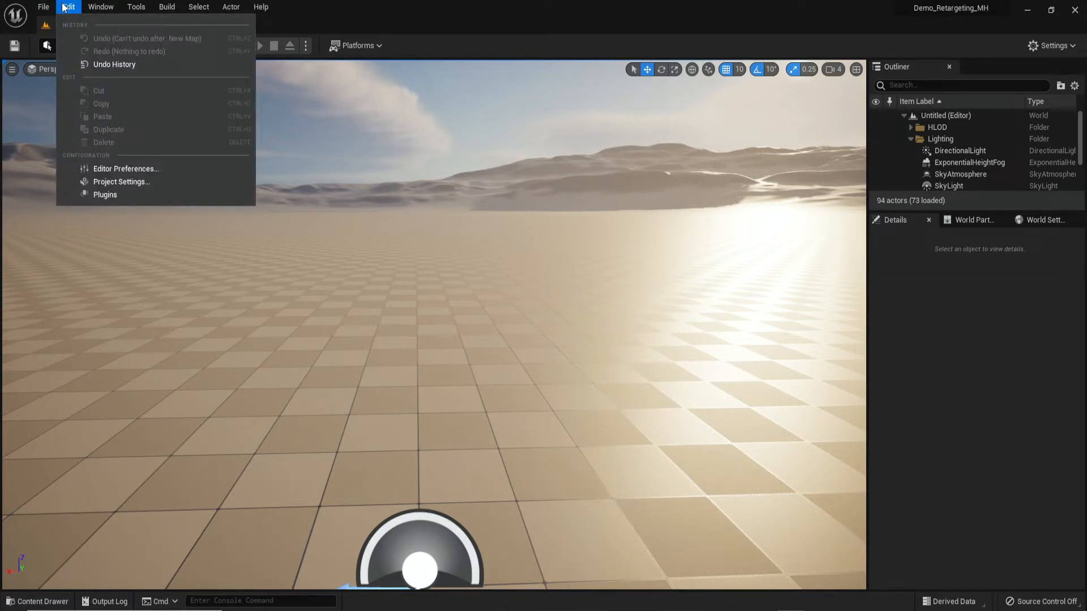
mouse_move(51, 7)
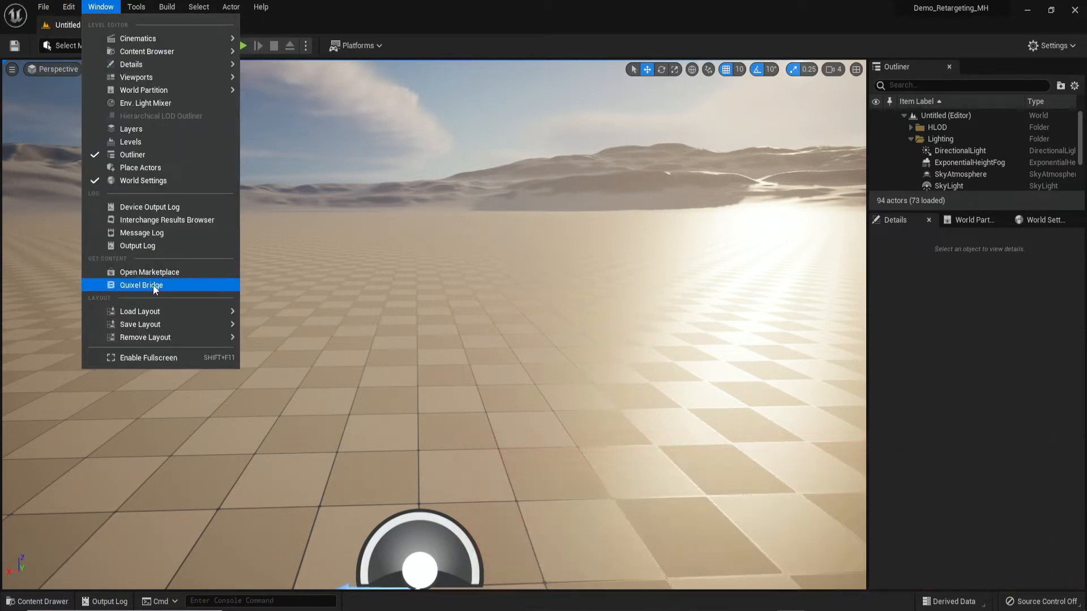
left_click(153, 286)
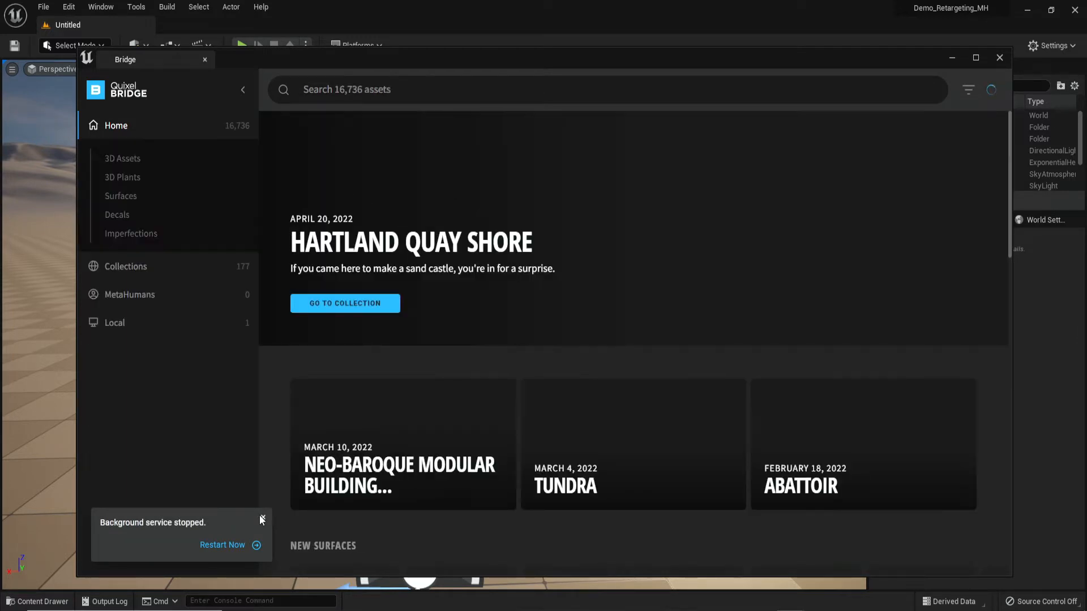
left_click(262, 519)
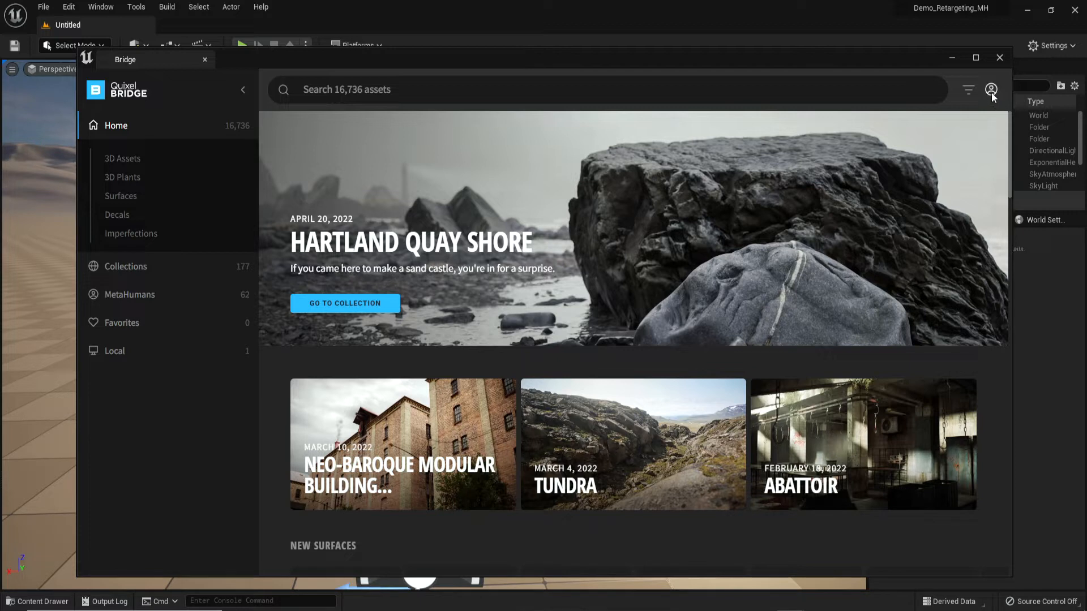
Add the MonkeyKing character from My MetaHumans in Quixel Bridge to the project.
left_click(130, 294)
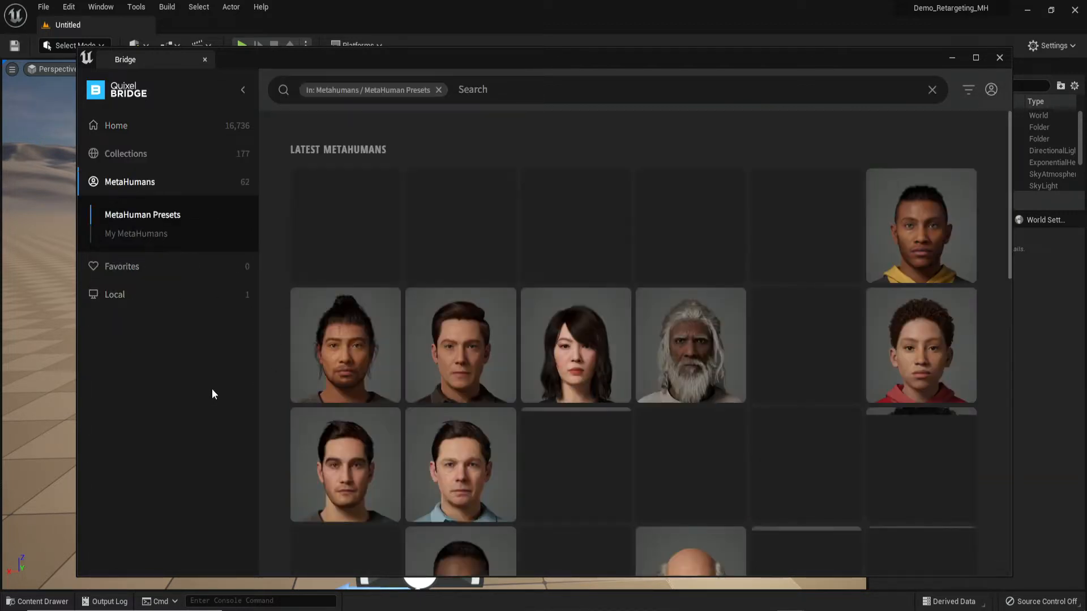
left_click(143, 234)
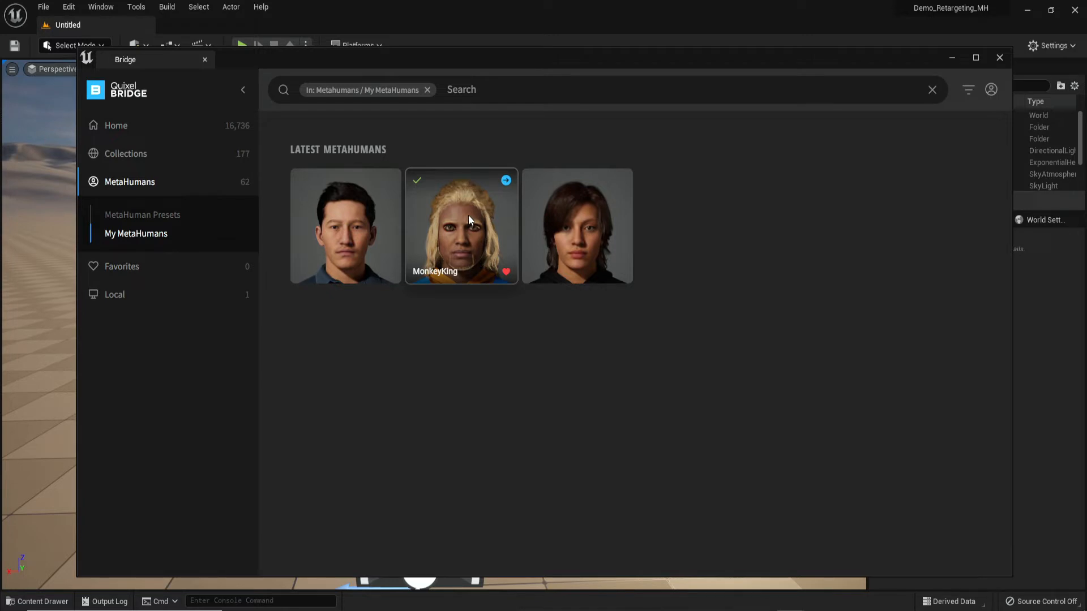
left_click(468, 220)
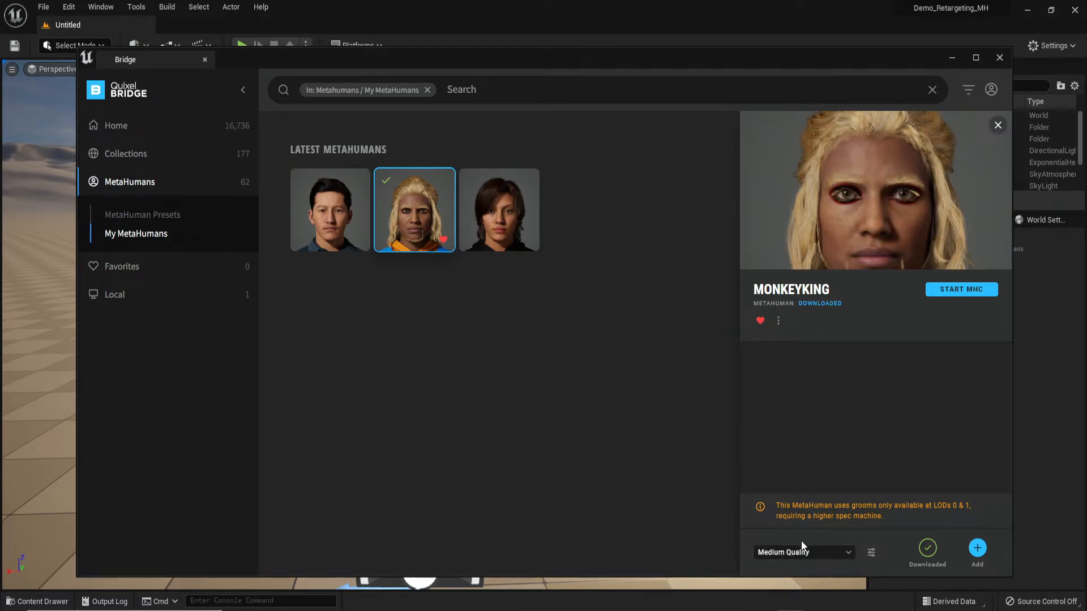
left_click(976, 548)
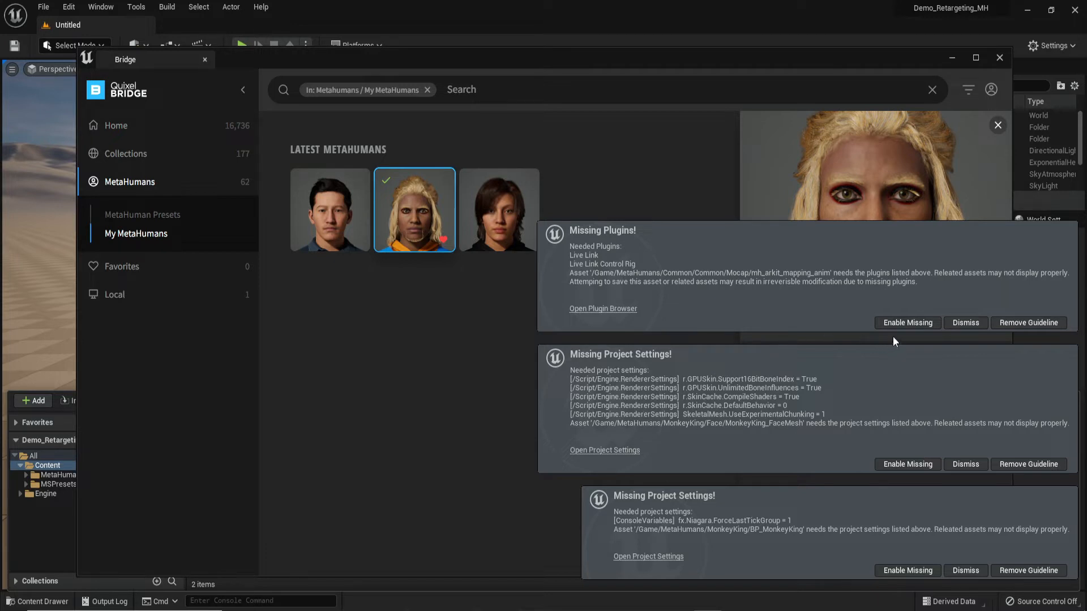
Enable all missing plugins and project settings for the MetaHuman and restart the editor, saving Neck_CtrlRig.
left_click(900, 324)
left_click(899, 460)
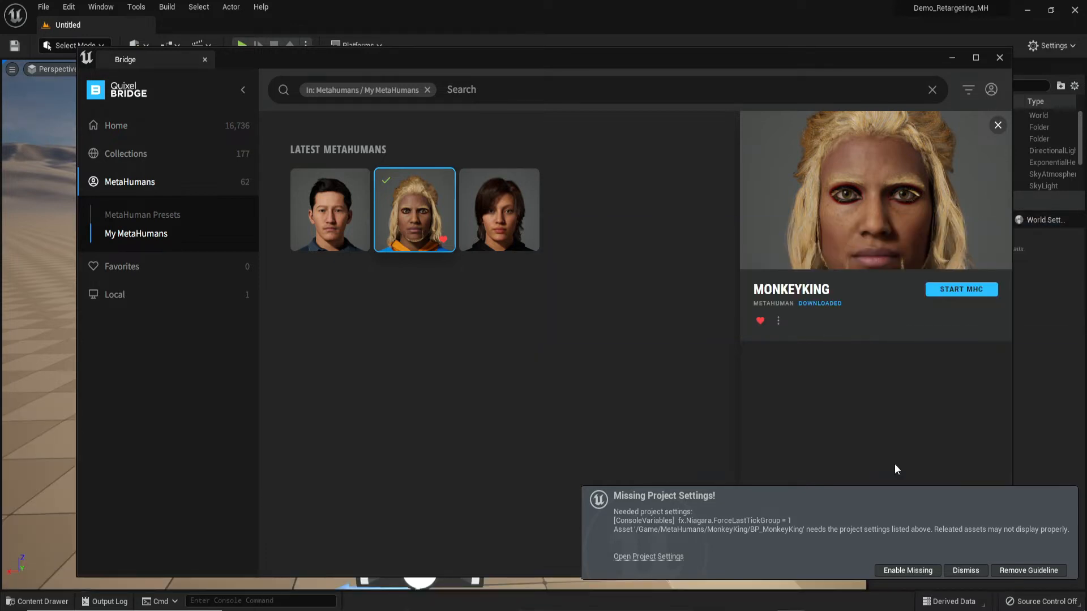
left_click(906, 570)
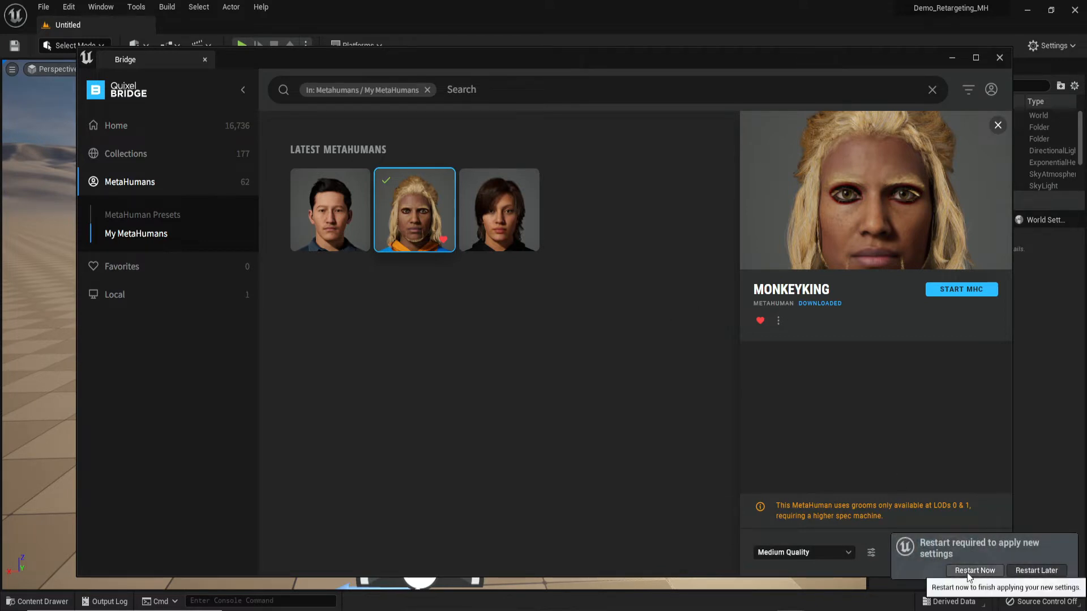
left_click(974, 570)
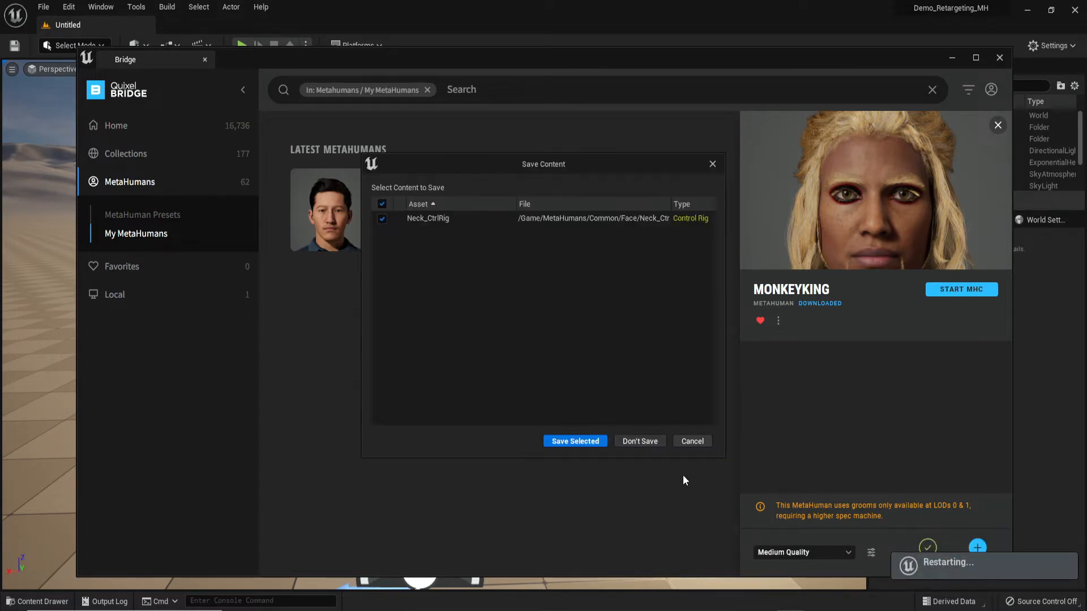
left_click(565, 443)
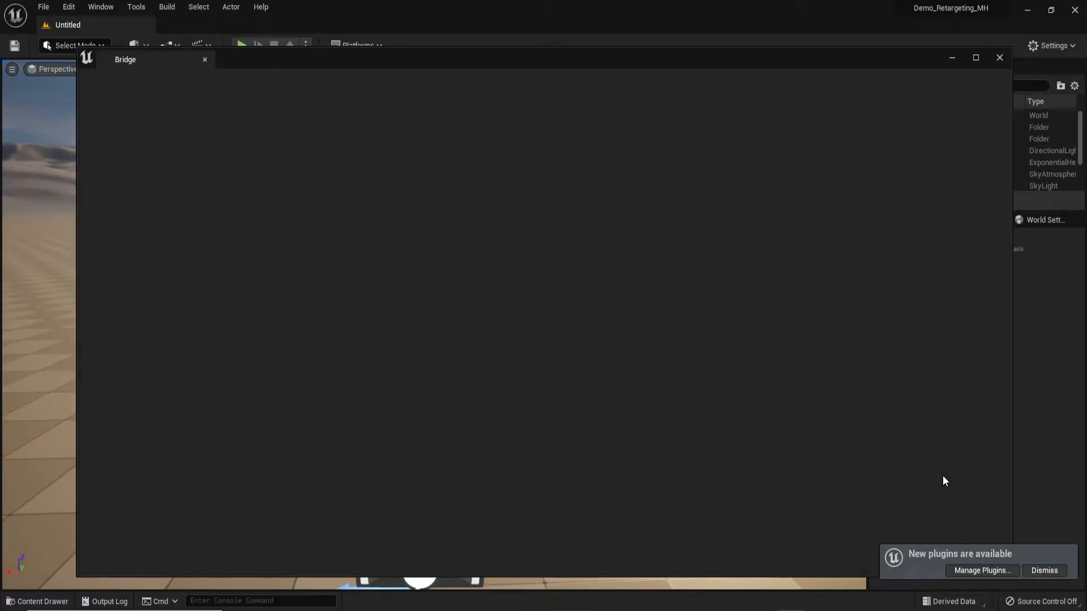
Dismiss the new plugins notice and close Quixel Bridge.
left_click(1046, 572)
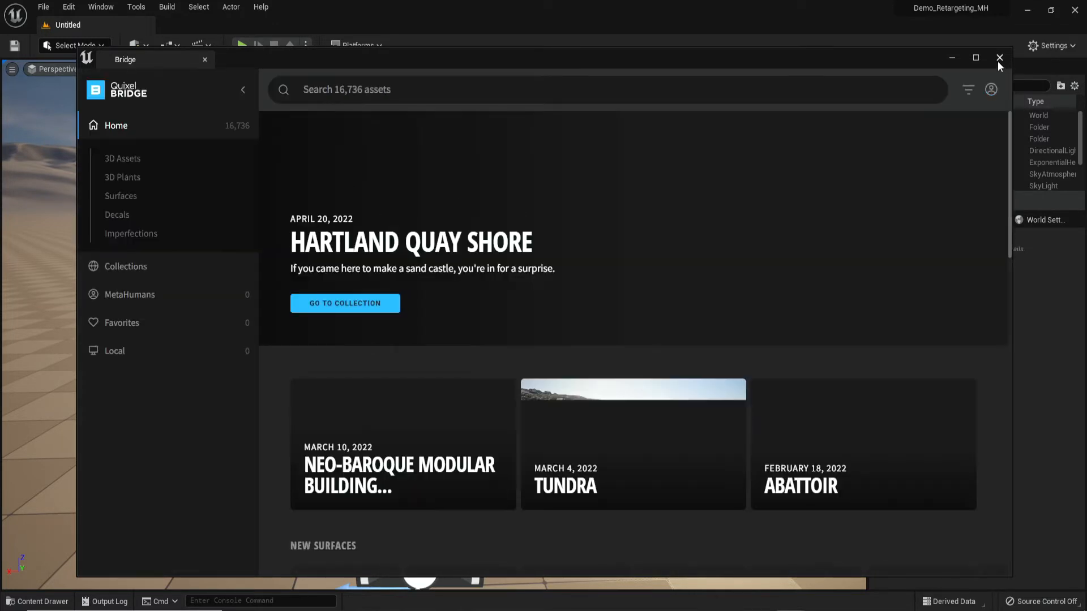
left_click(999, 59)
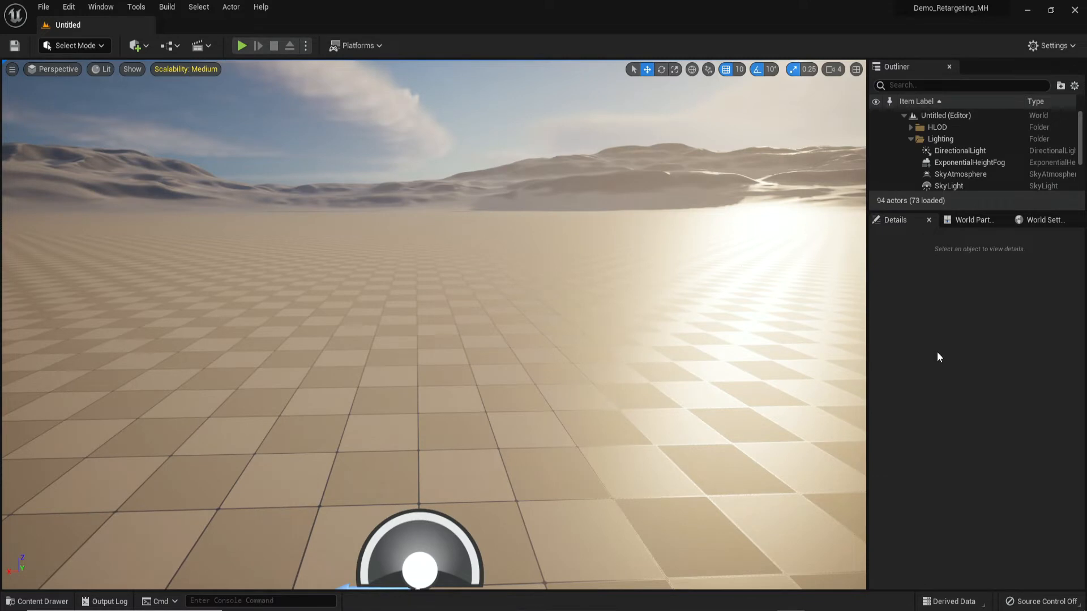
Add the Third Person Blueprint content pack to the project and close the content dialog.
key("ctrl+space")
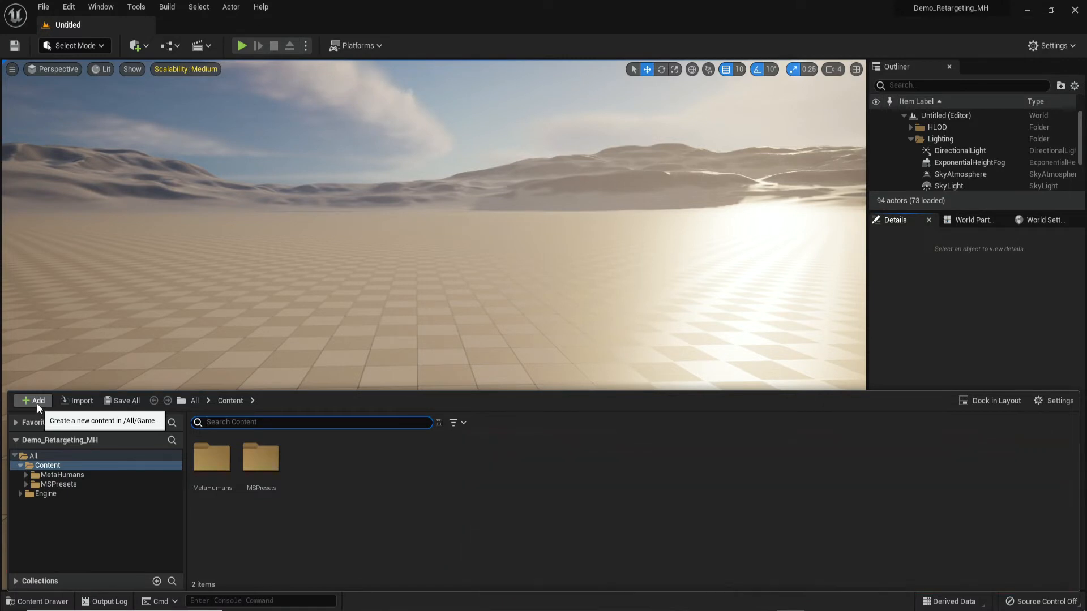
left_click(36, 403)
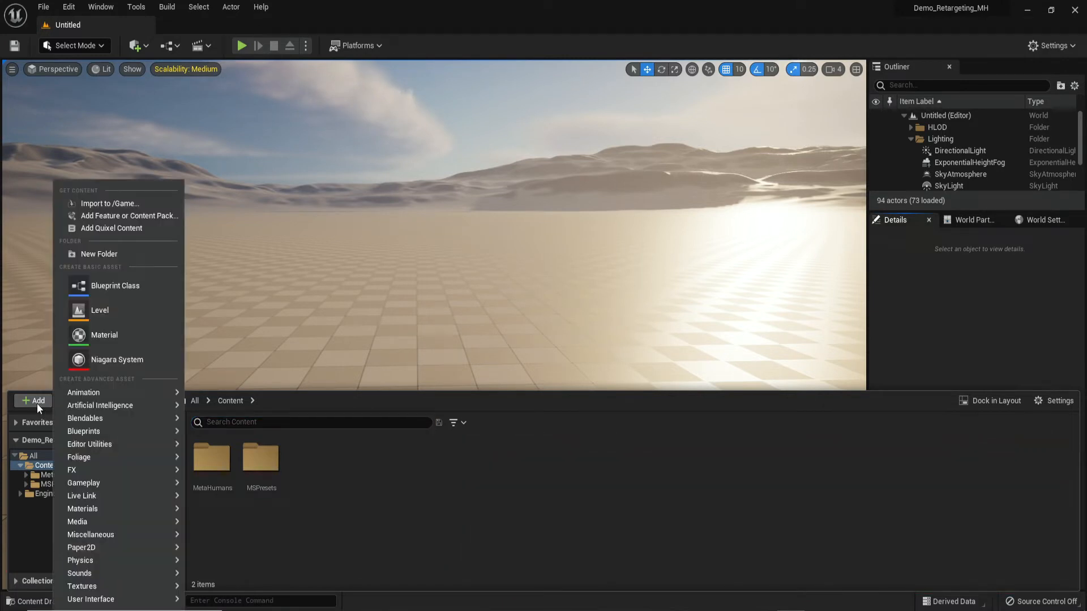
left_click(138, 216)
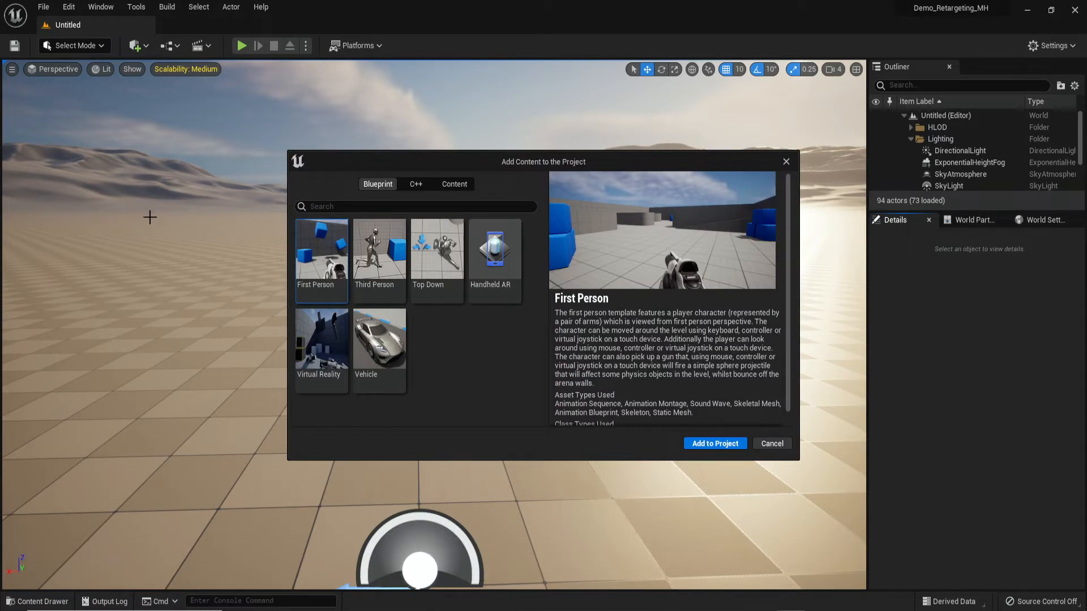
left_click(375, 266)
left_click(704, 445)
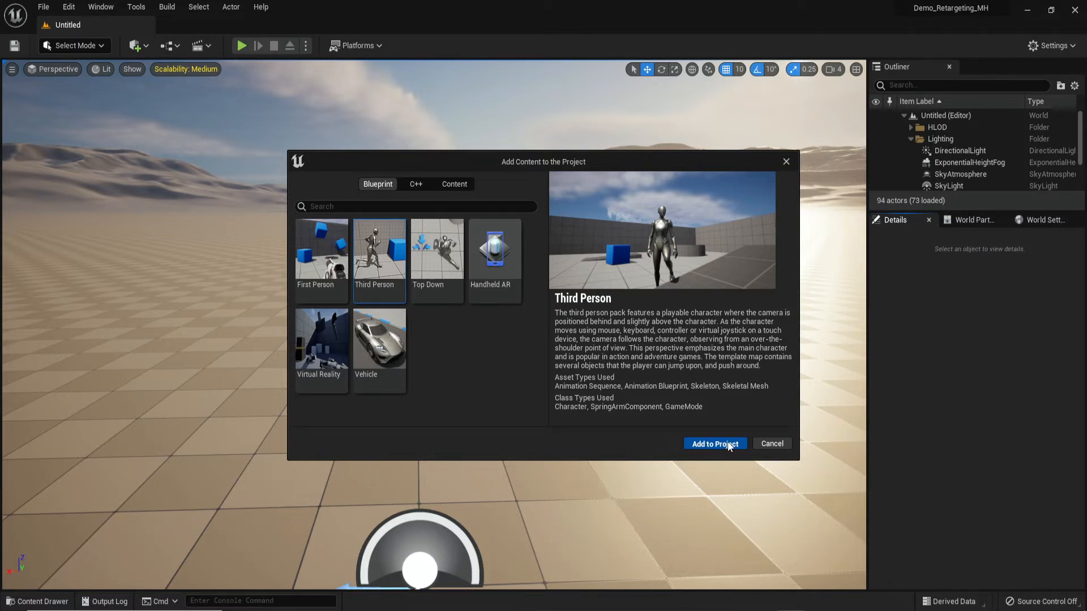
left_click(728, 444)
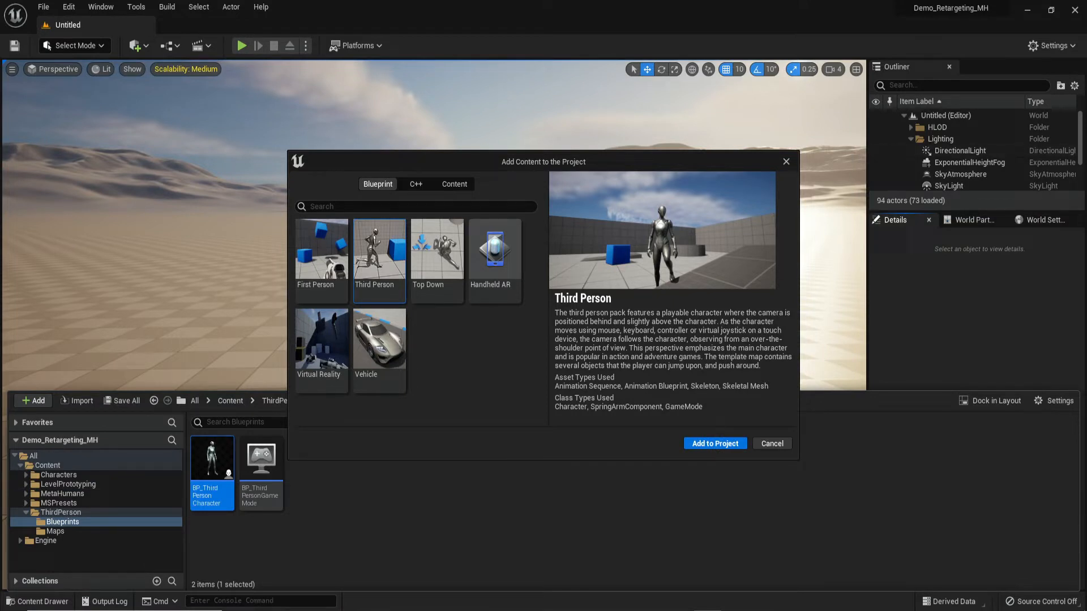
left_click(785, 164)
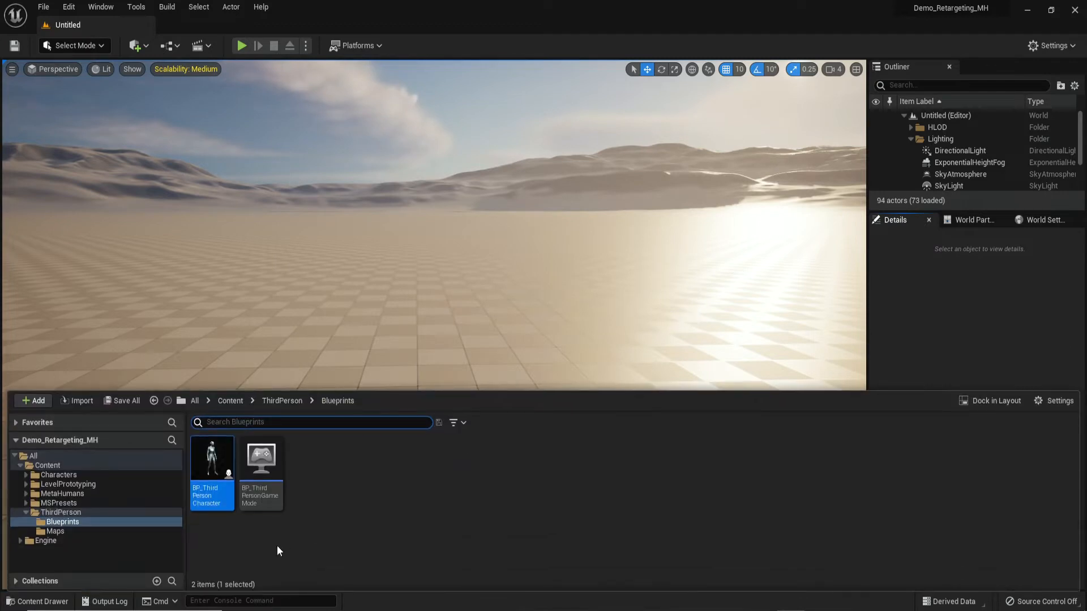
Browse to the Rigs folder under Characters/Mannequins in the project content.
left_click(110, 476)
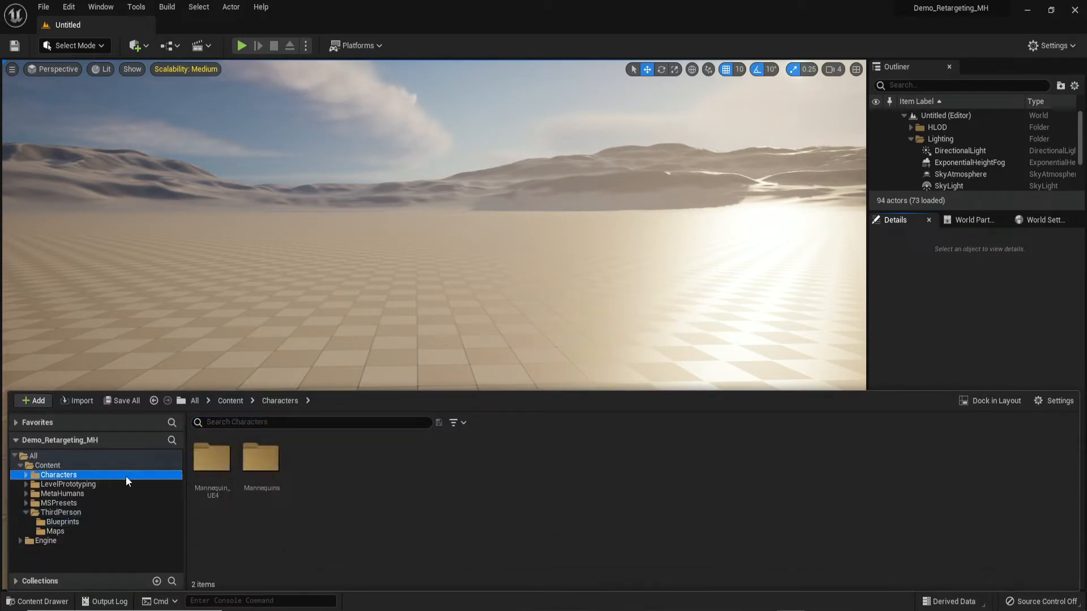
double_click(260, 457)
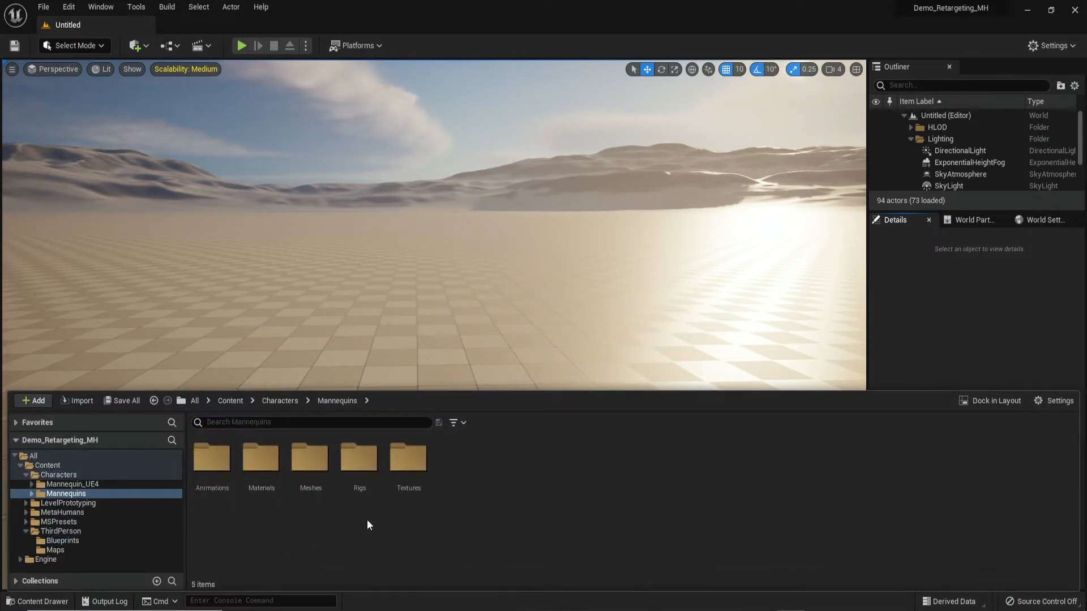
double_click(358, 458)
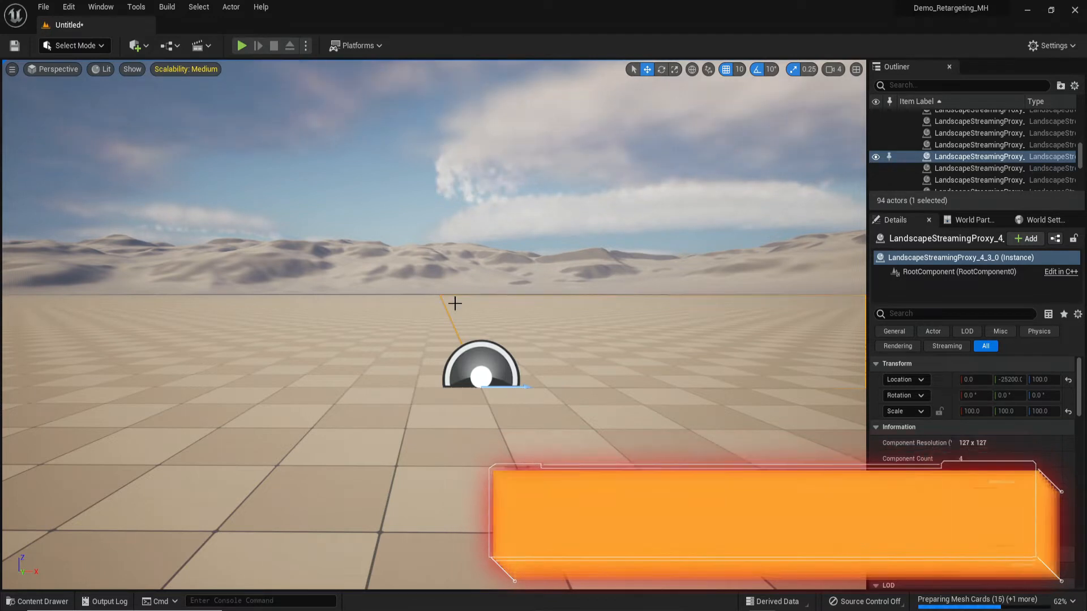
Open the BP_MonkeyKing Blueprint from the MetaHumans/MonkeyKing folder and select its Body component.
key("ctrl+space")
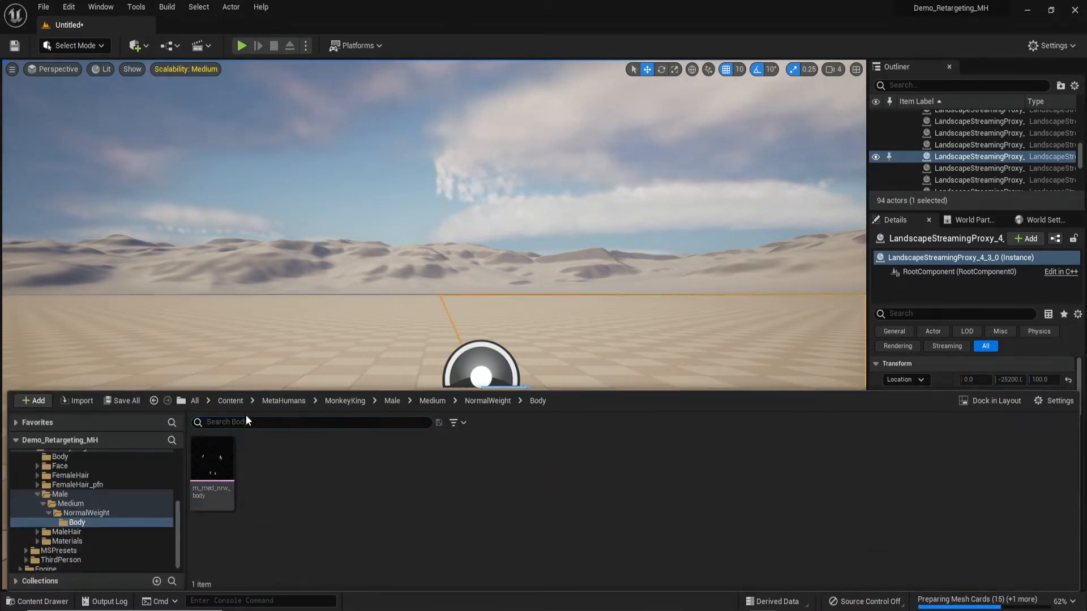
scroll(133, 507, "up", 1)
left_click(134, 504)
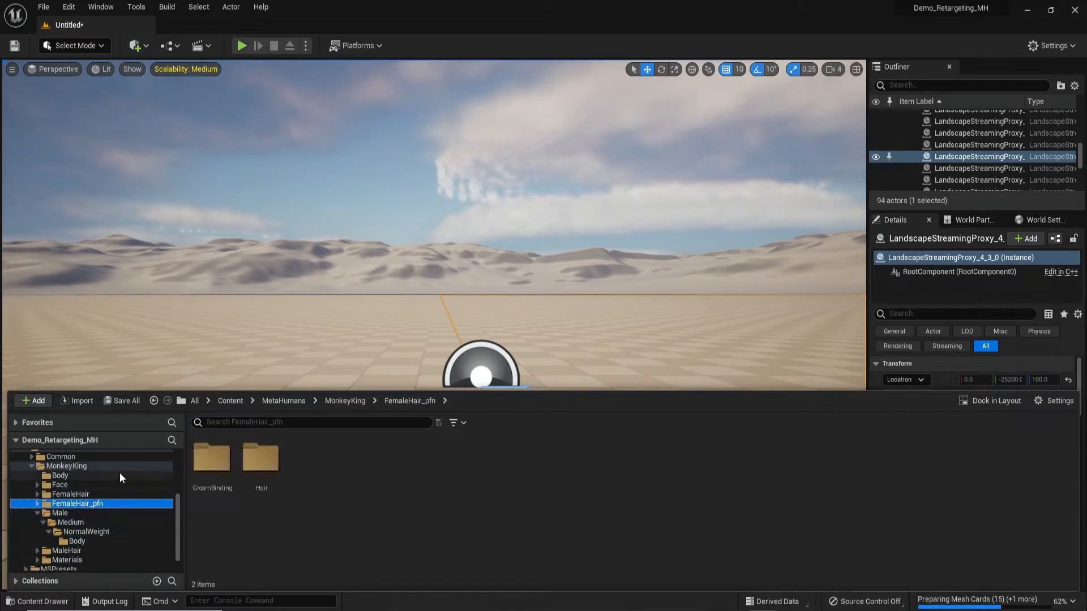
left_click(114, 467)
double_click(533, 450)
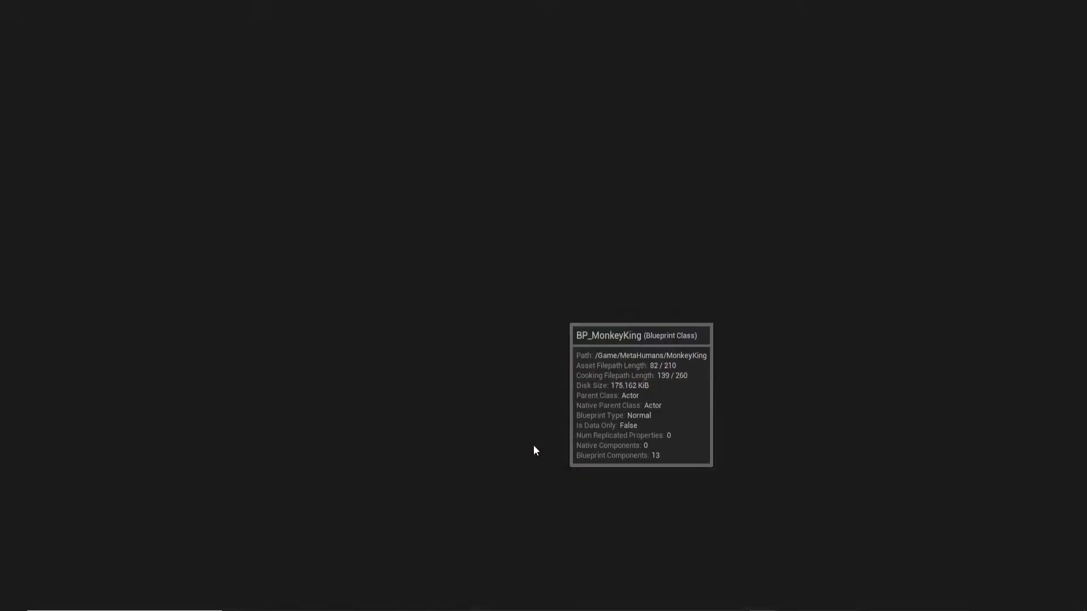
left_click(88, 130)
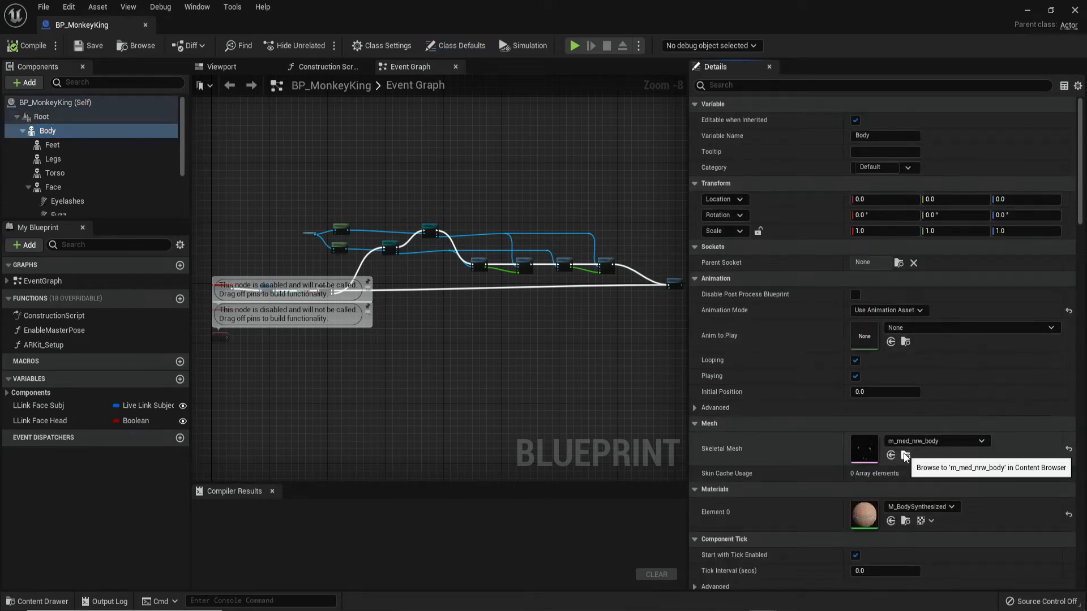
Locate the Body component's m_med_nrw_body skeletal mesh, open it, and open its metahuman_base_skel skeleton.
left_click(905, 456)
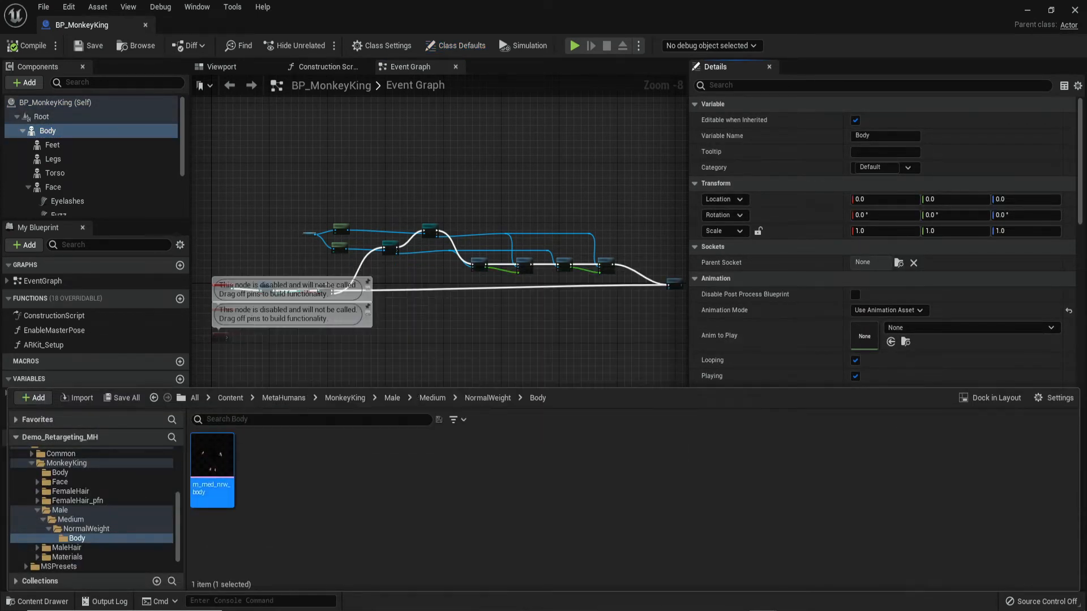
double_click(212, 469)
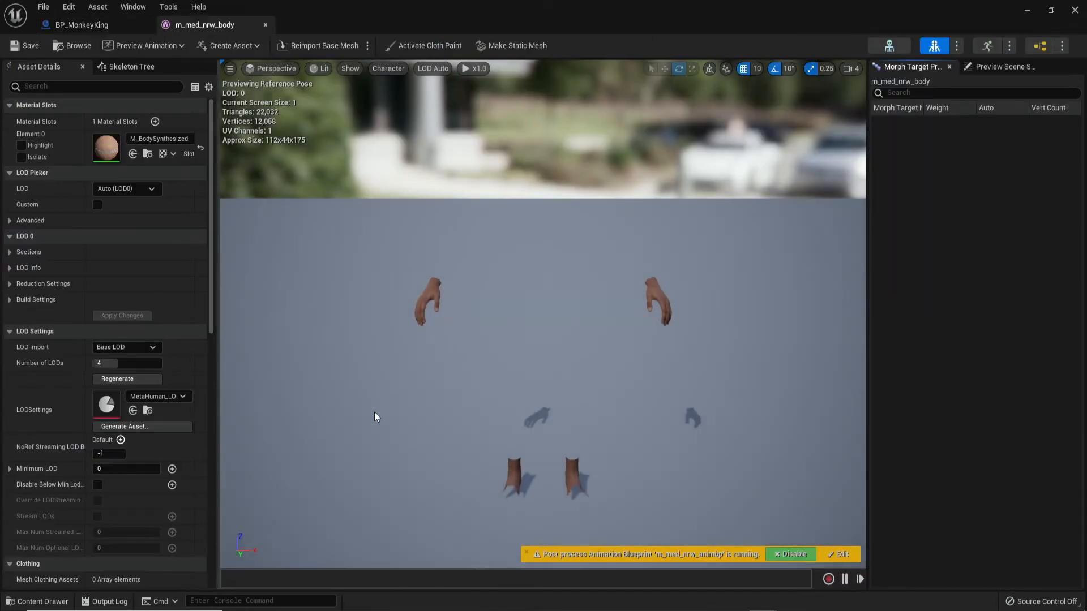
left_click(894, 50)
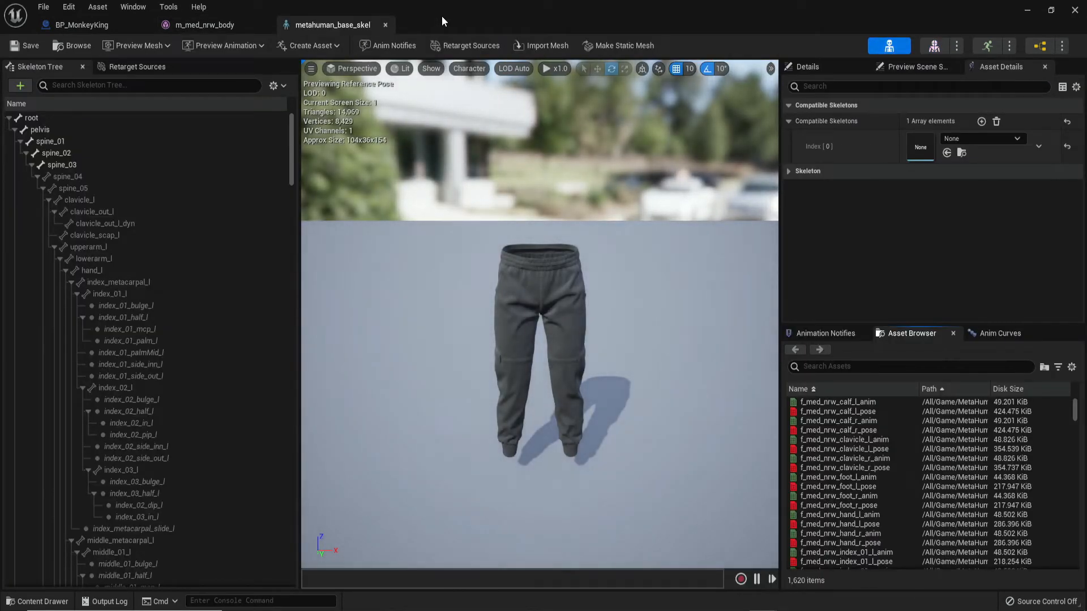
Open the IK_Mannequin rig from the Characters/Mannequins/Rigs folder.
key("ctrl+space")
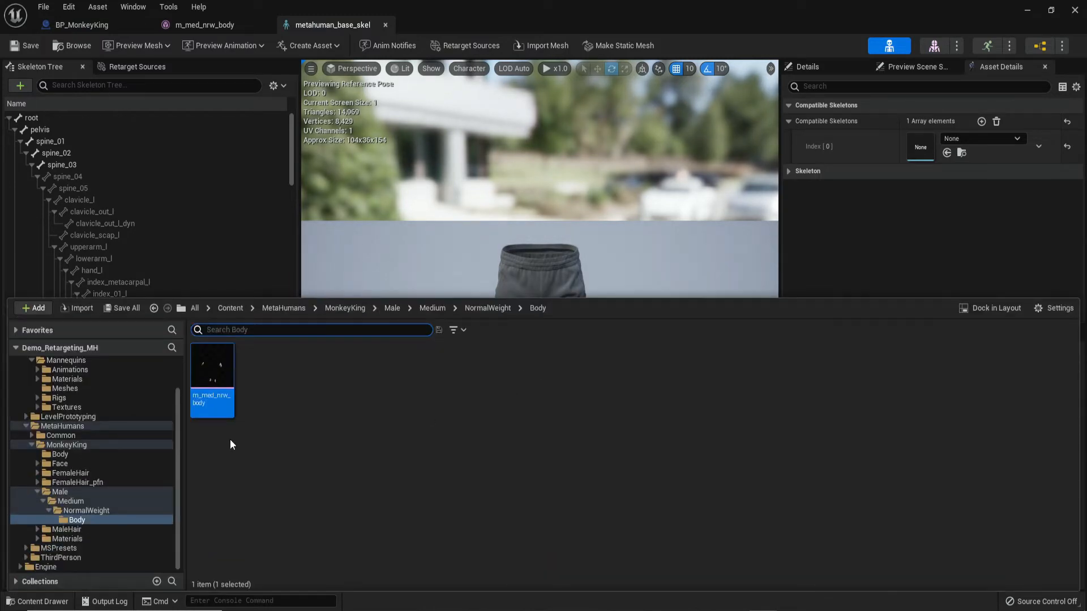
scroll(97, 397, "up", 3)
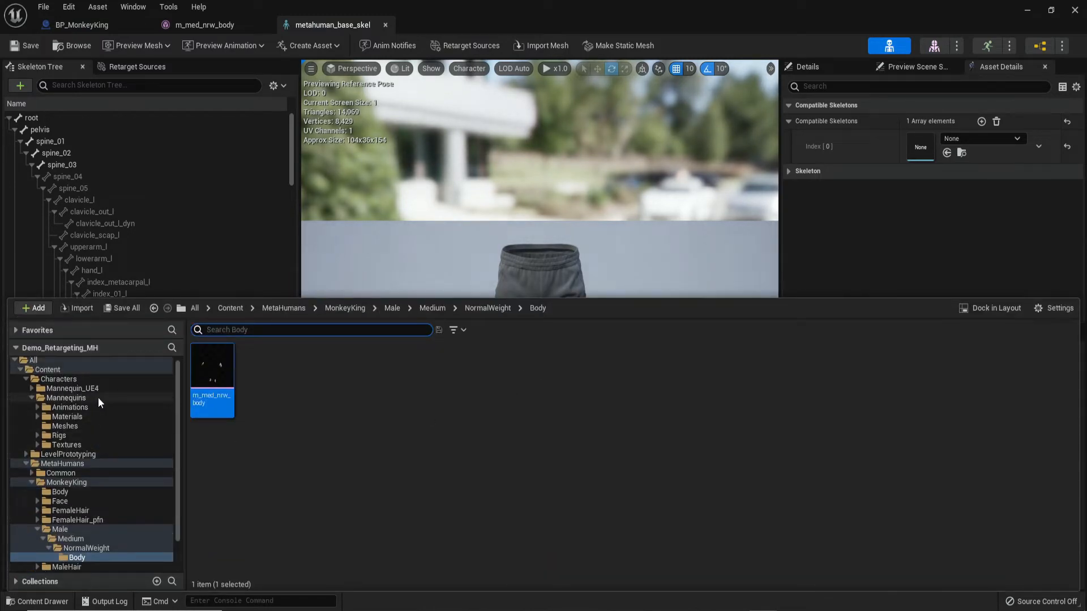
left_click(98, 398)
double_click(371, 381)
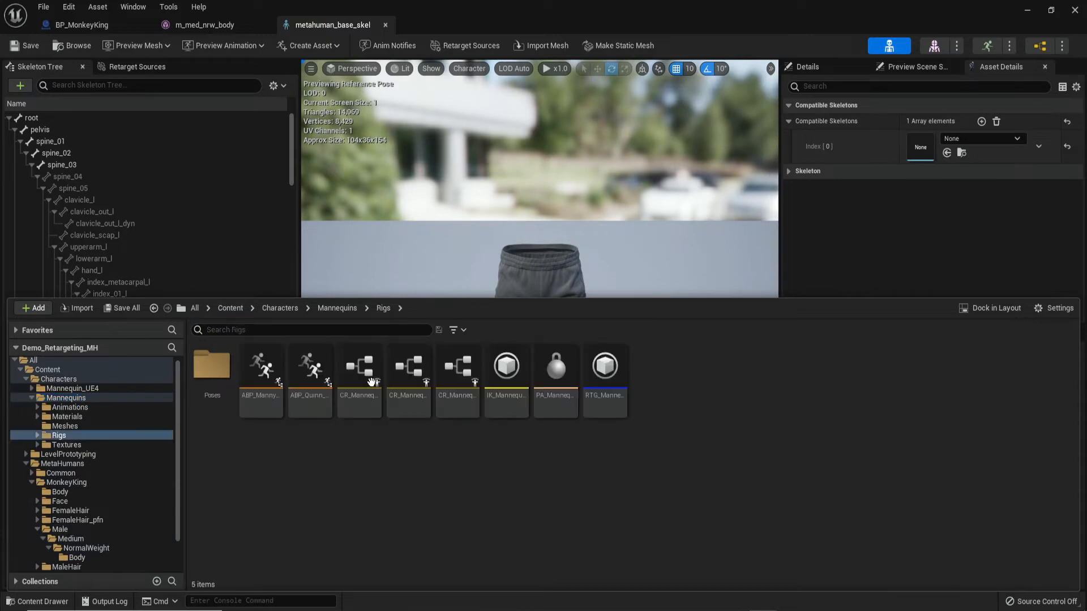
left_click(514, 369)
double_click(513, 368)
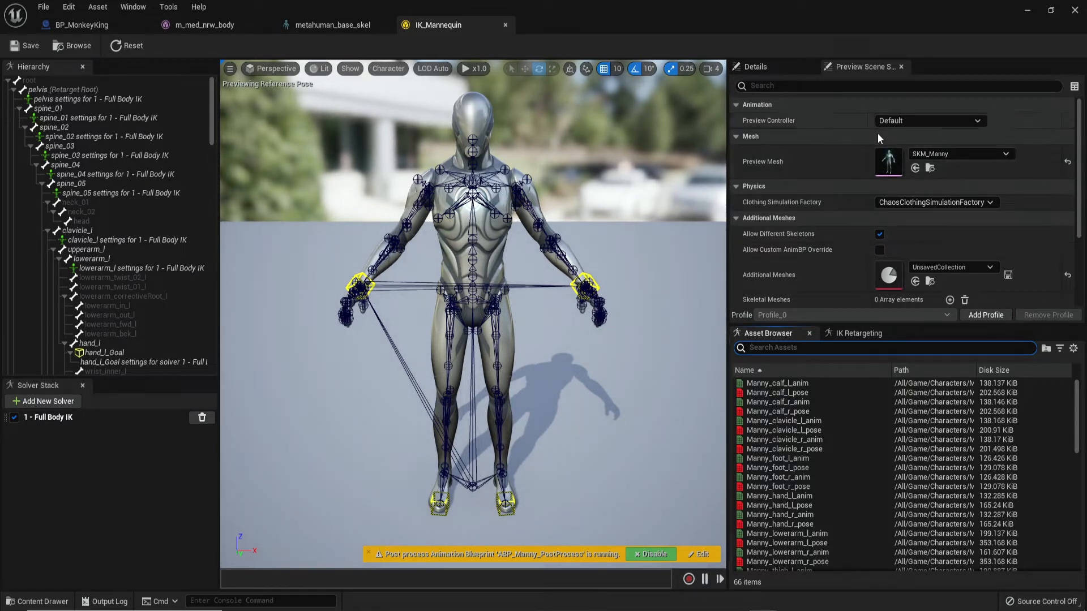
Locate the rig's SKM_Manny preview mesh, open it, and open its SK_Mannequin skeleton.
left_click(930, 168)
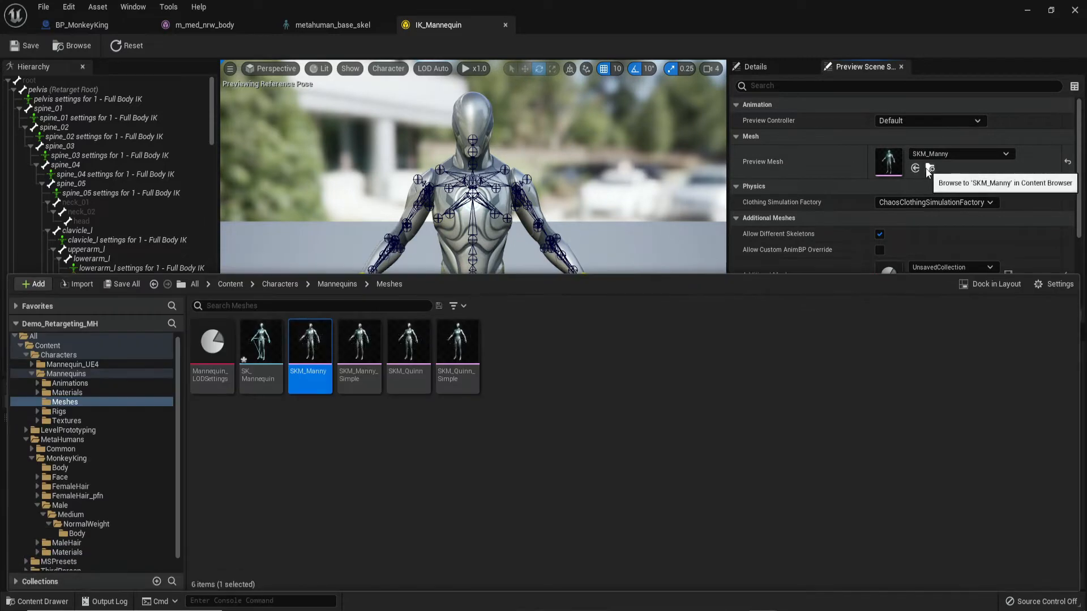
double_click(324, 351)
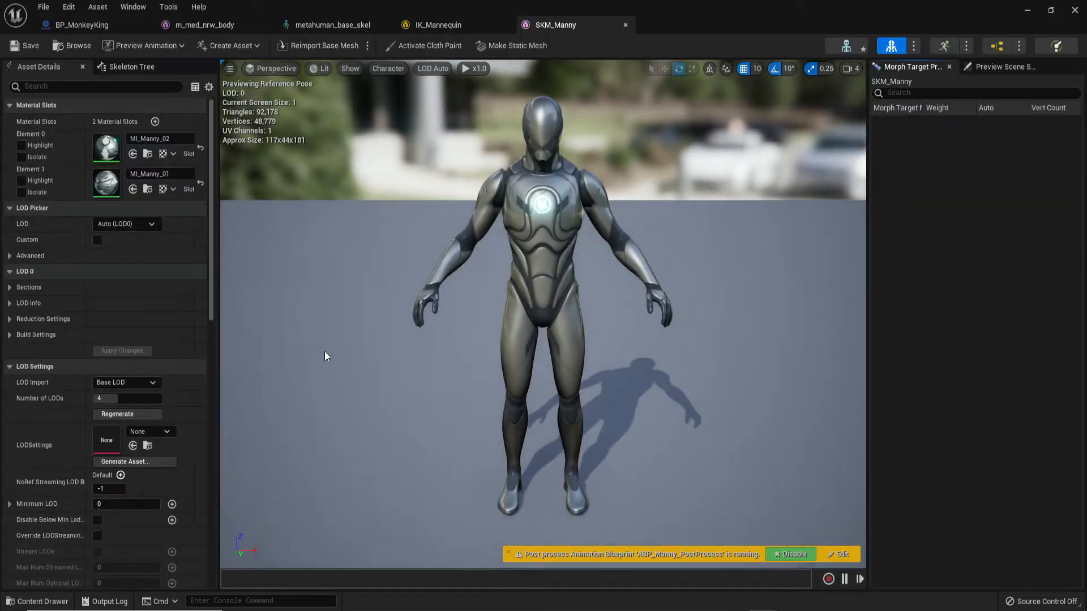
left_click(847, 47)
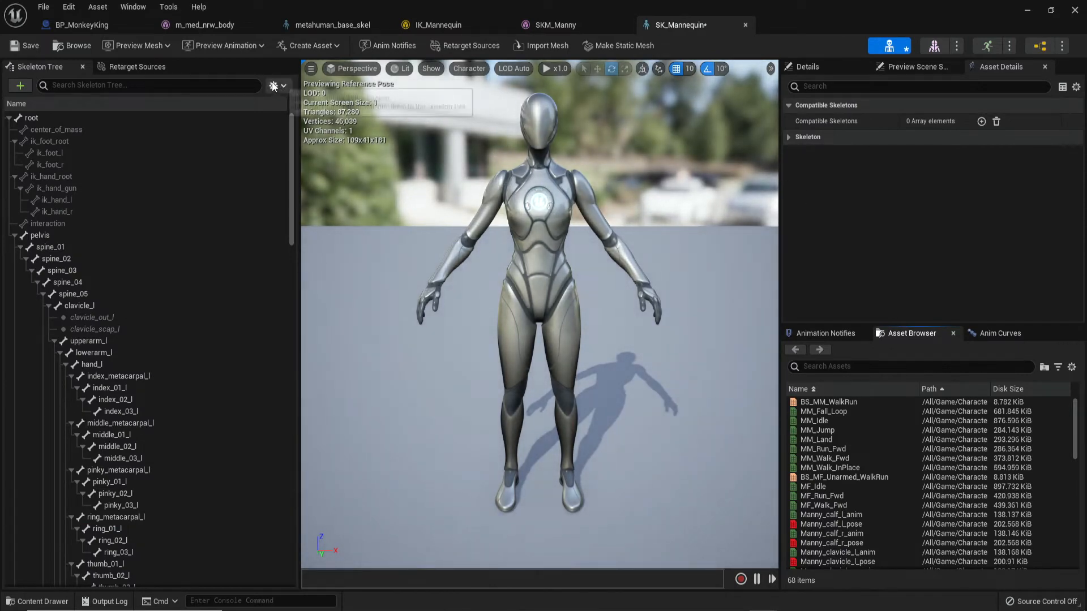
left_click(208, 29)
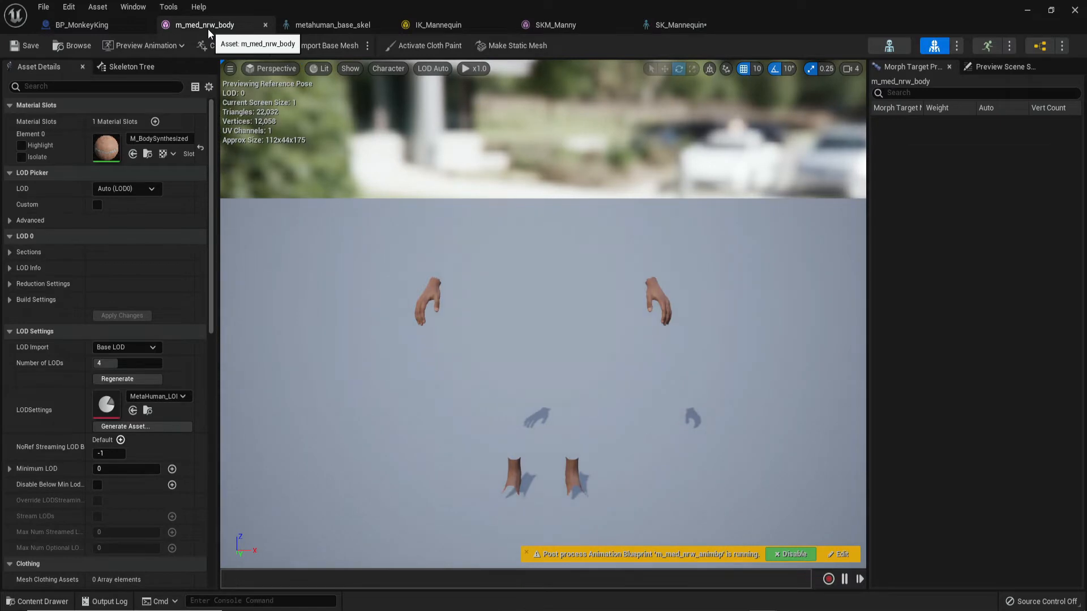
left_click(309, 25)
left_click(547, 25)
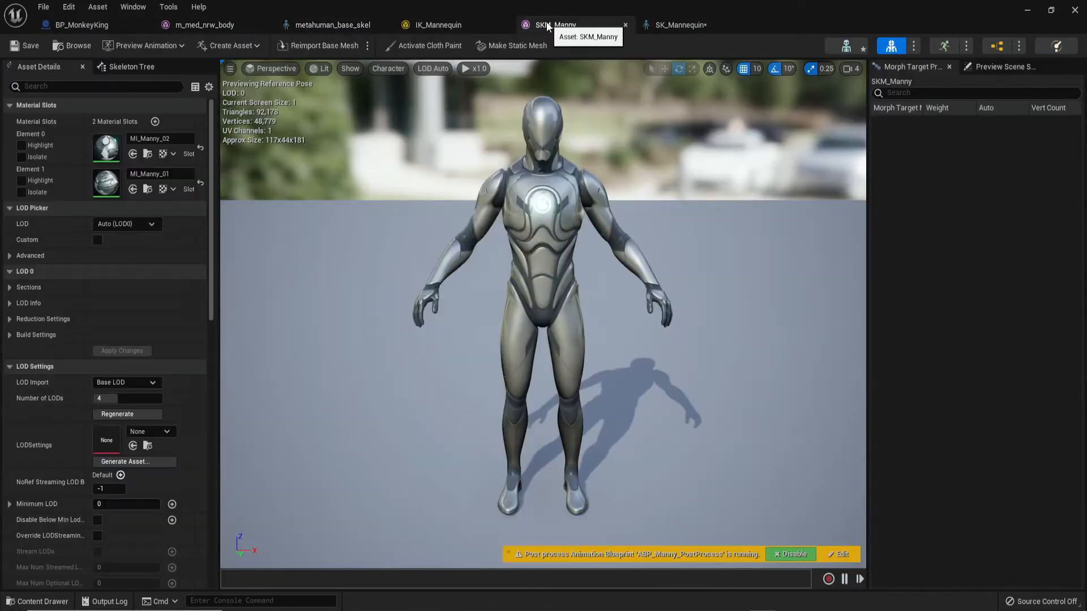
Add metahuman_base_skel as a compatible skeleton of SK_Mannequin and save the asset.
left_click(693, 22)
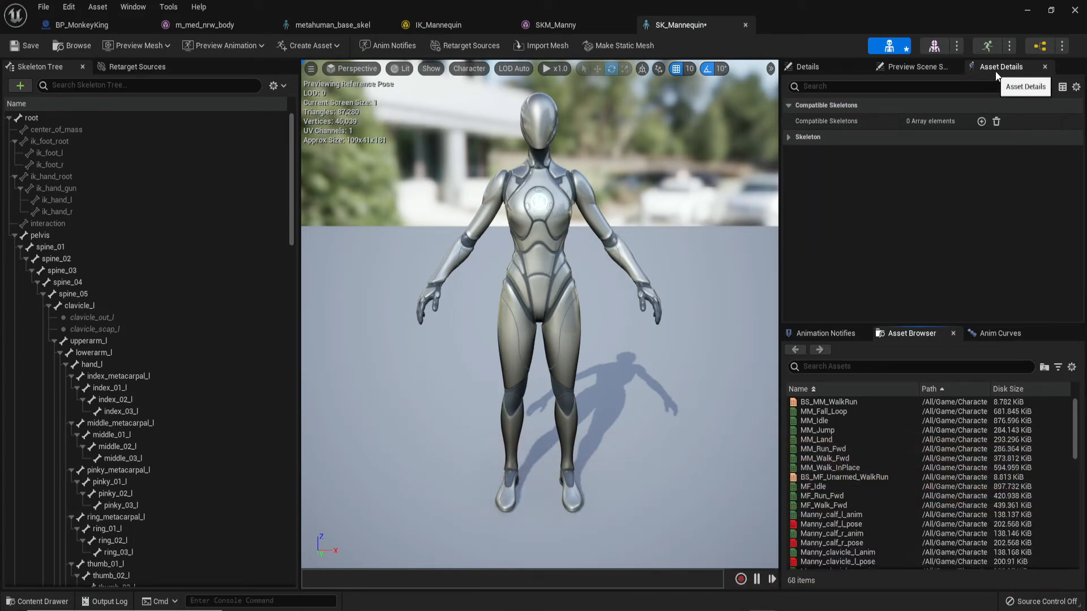
left_click(132, 9)
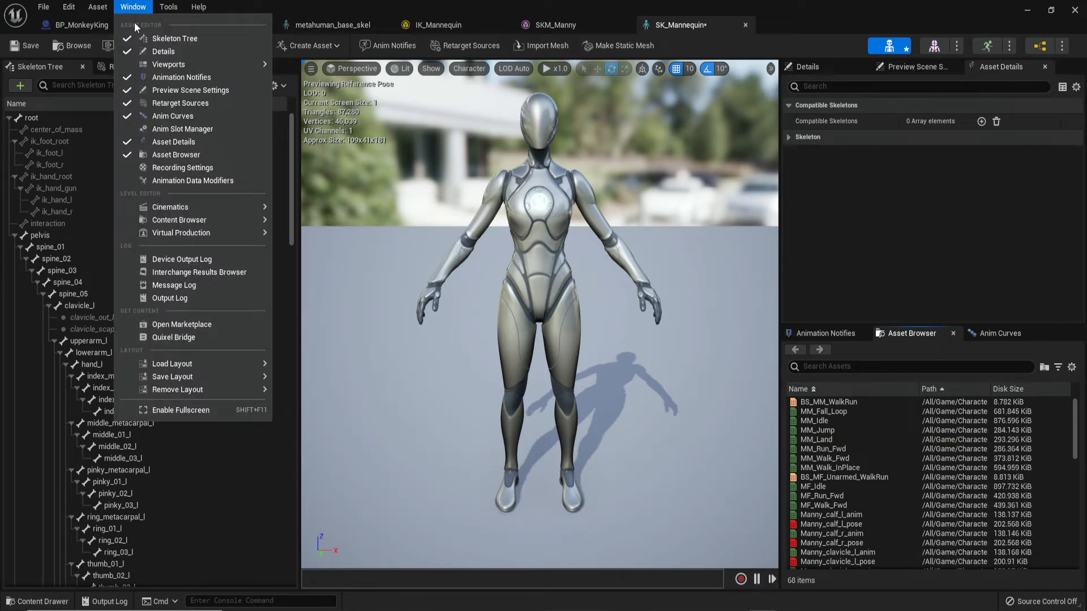
left_click(903, 158)
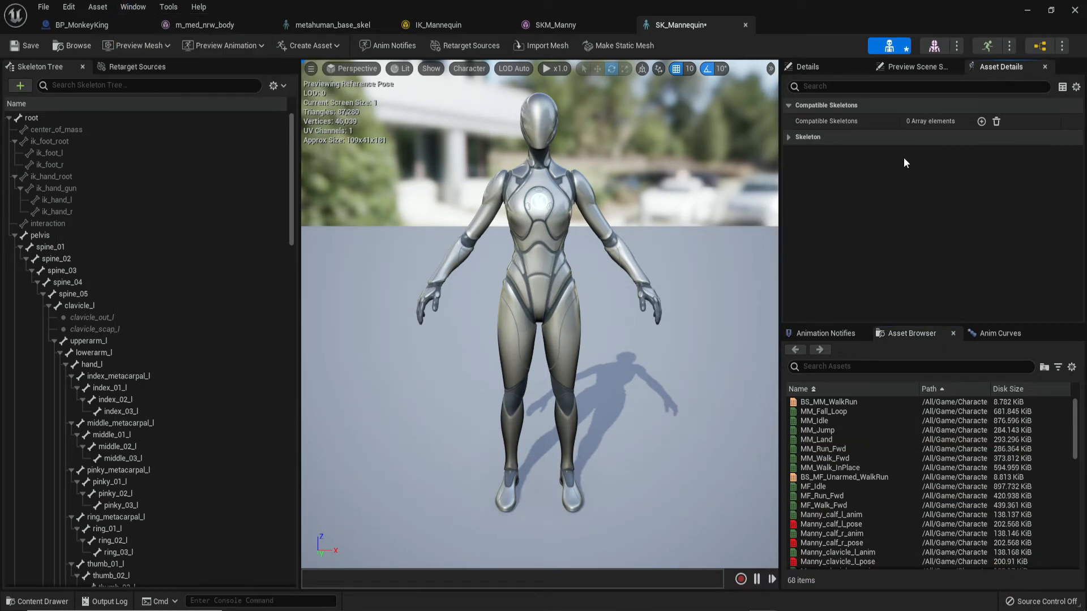
left_click(981, 122)
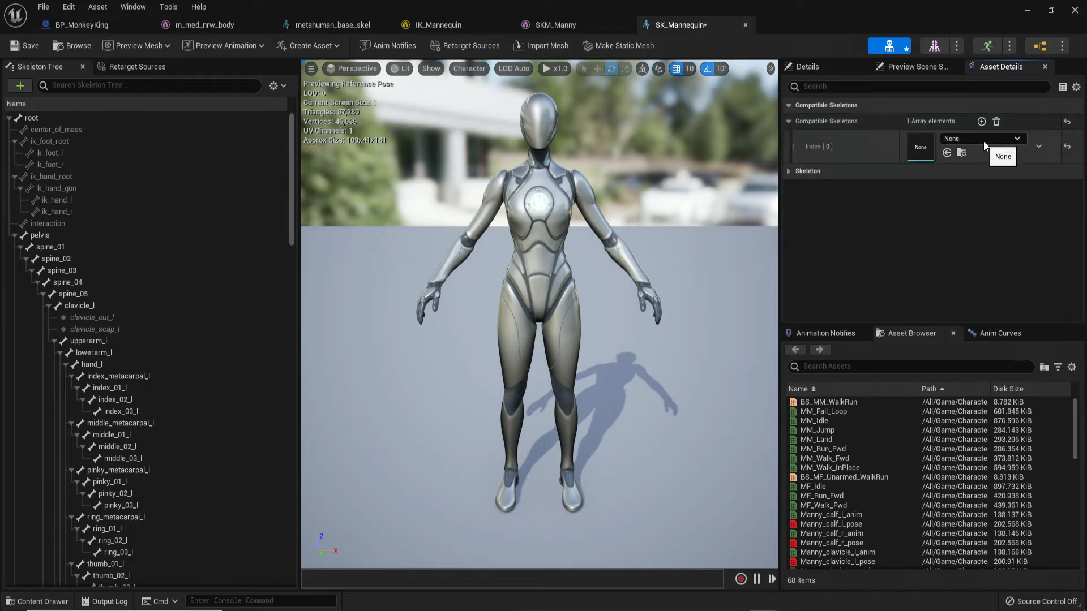
left_click(984, 139)
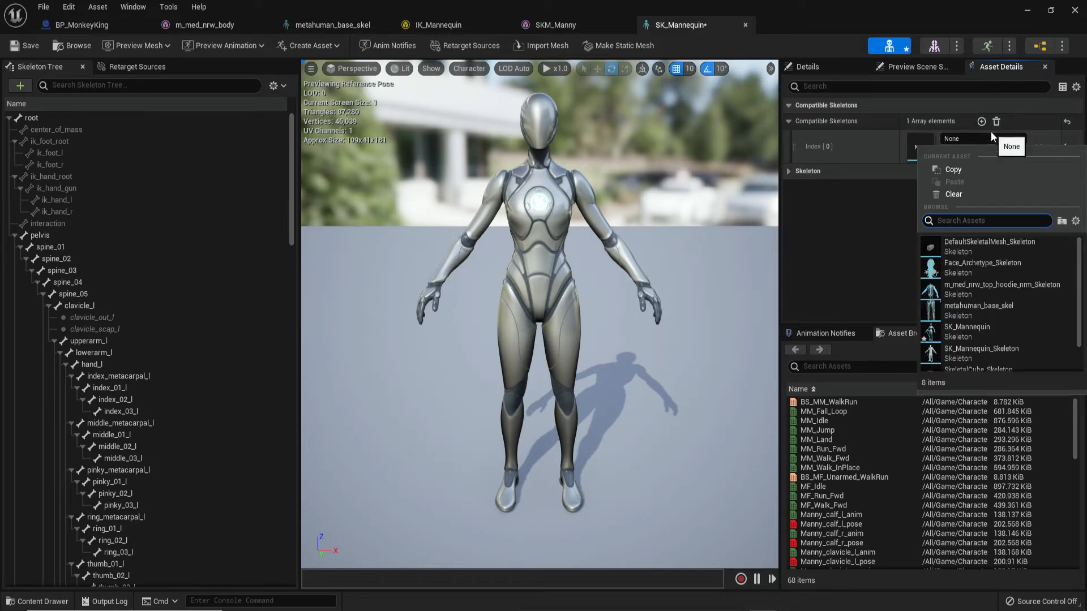
left_click(995, 311)
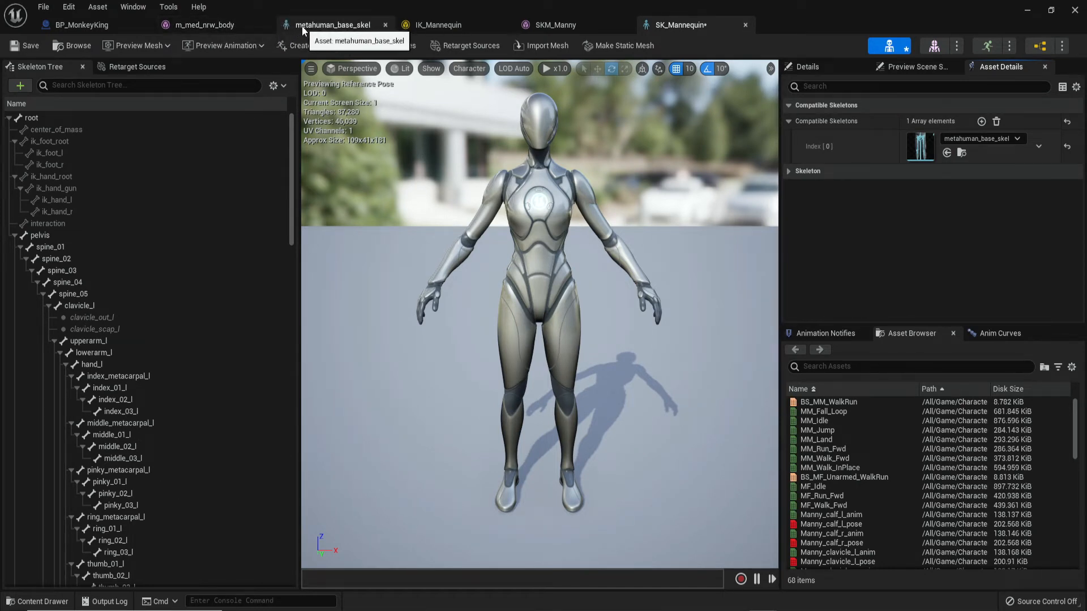
left_click(22, 49)
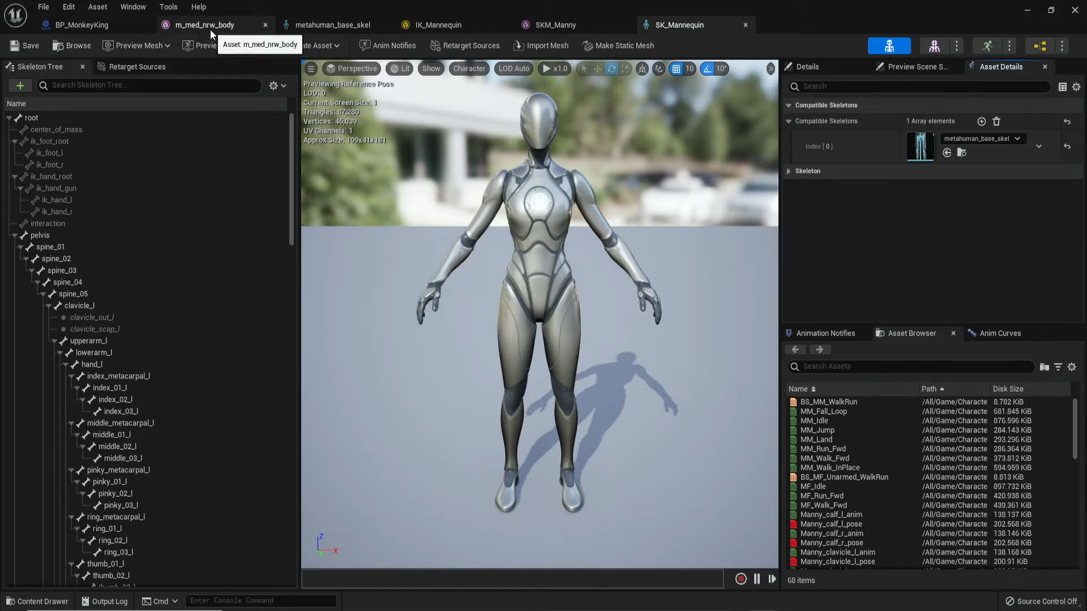
Set SK_Mannequin as the compatible skeleton of metahuman_base_skel and save the asset.
left_click(321, 24)
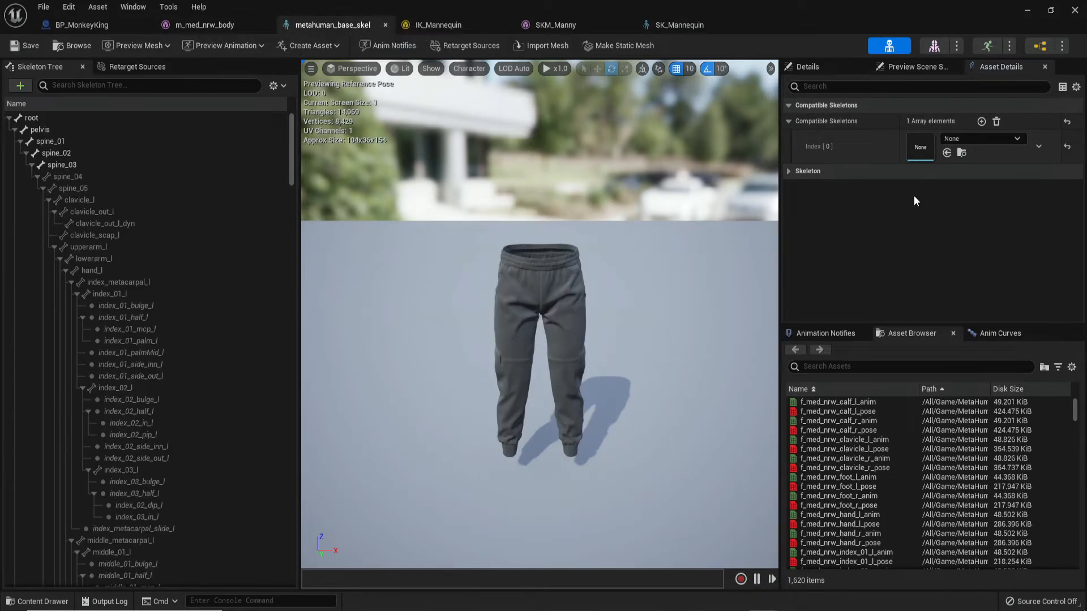
left_click(977, 139)
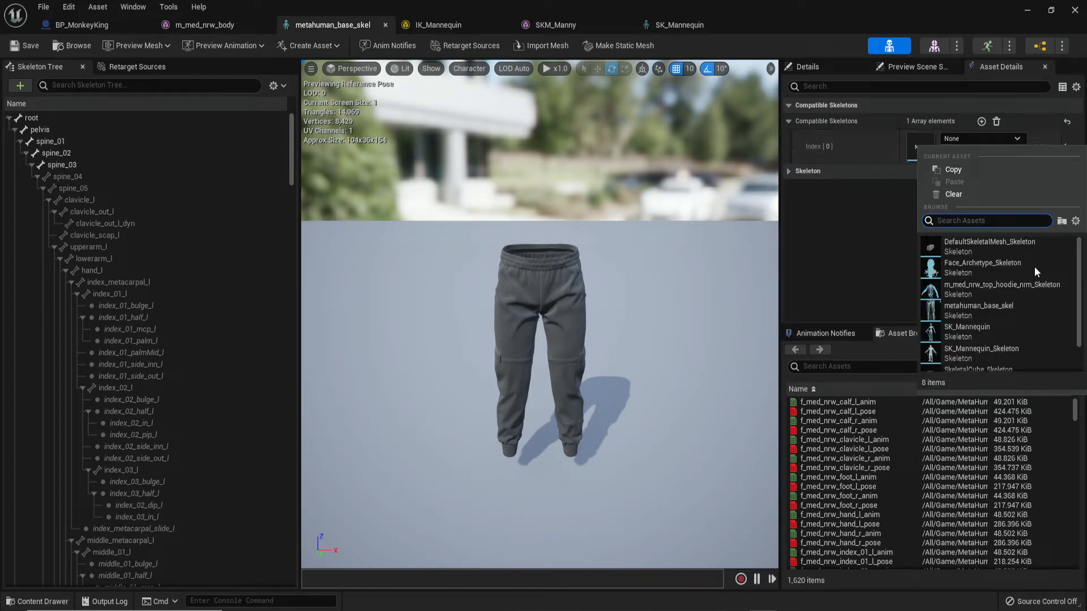
left_click(980, 340)
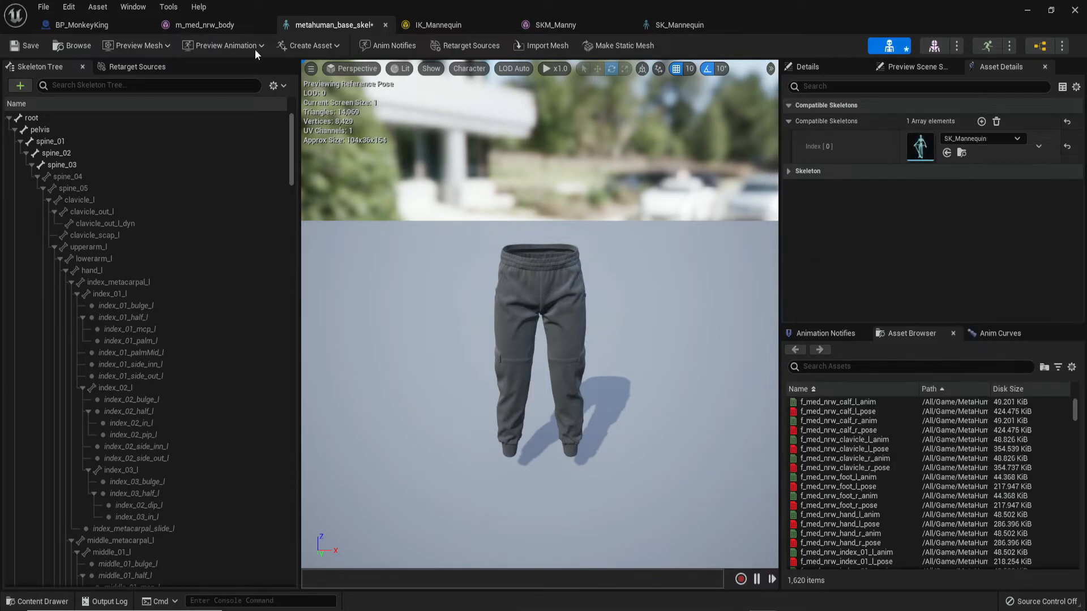
left_click(30, 50)
Duplicate IK_Mannequin in the Characters/Mannequins/Rigs folder and name the copy IK_MetaHuman.
left_click(242, 25)
left_click(447, 26)
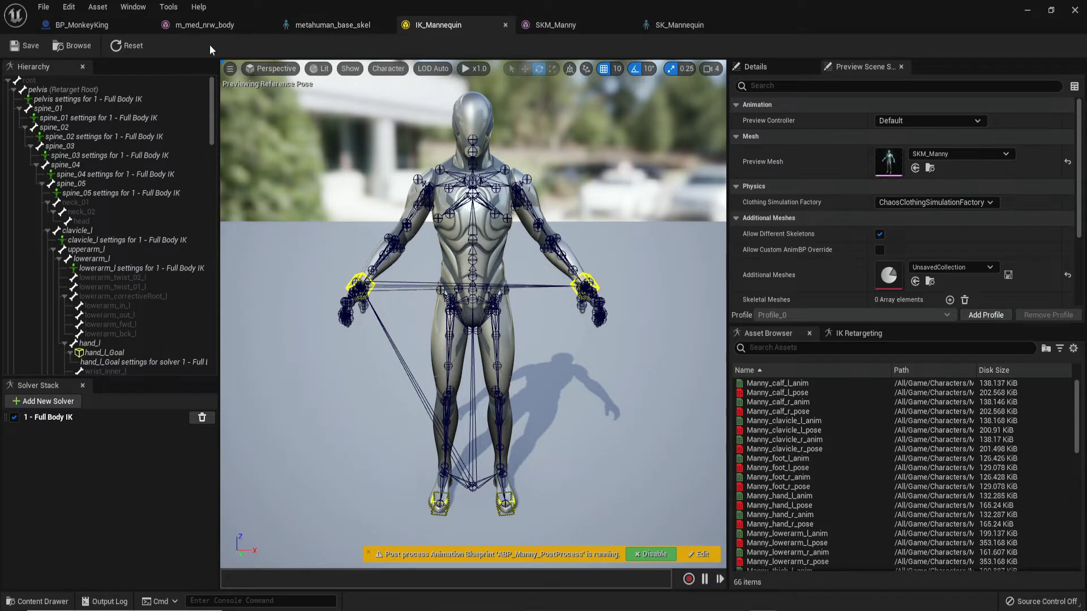
key("ctrl+space")
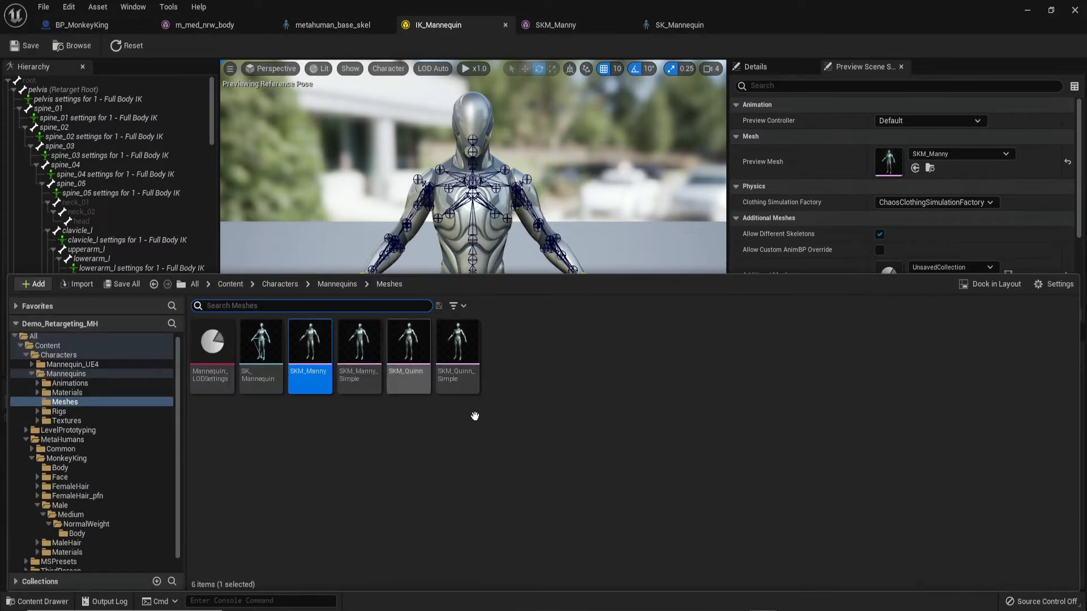
left_click(121, 375)
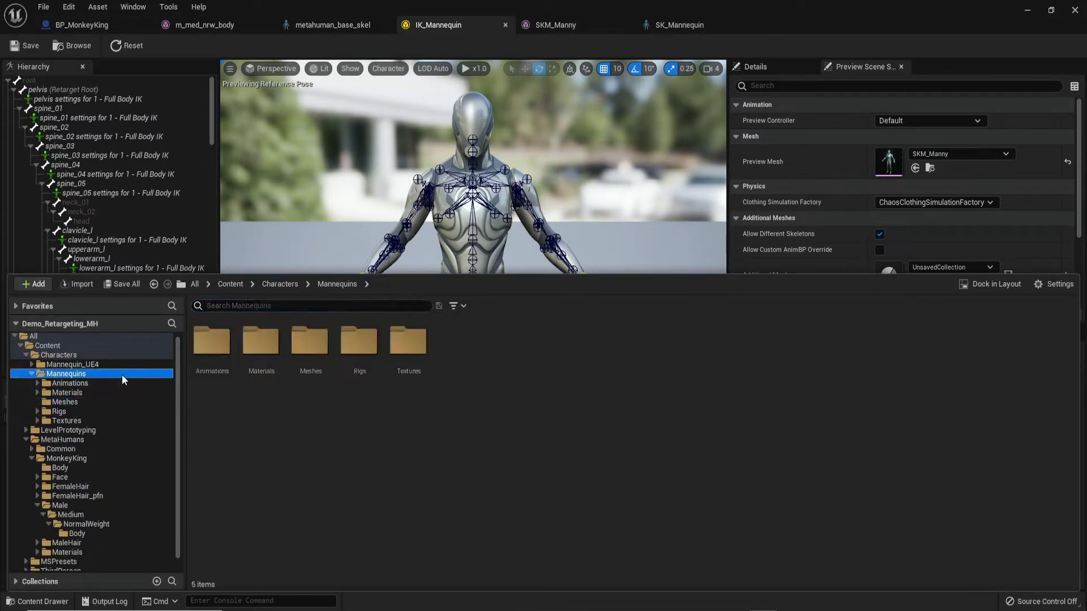
double_click(360, 347)
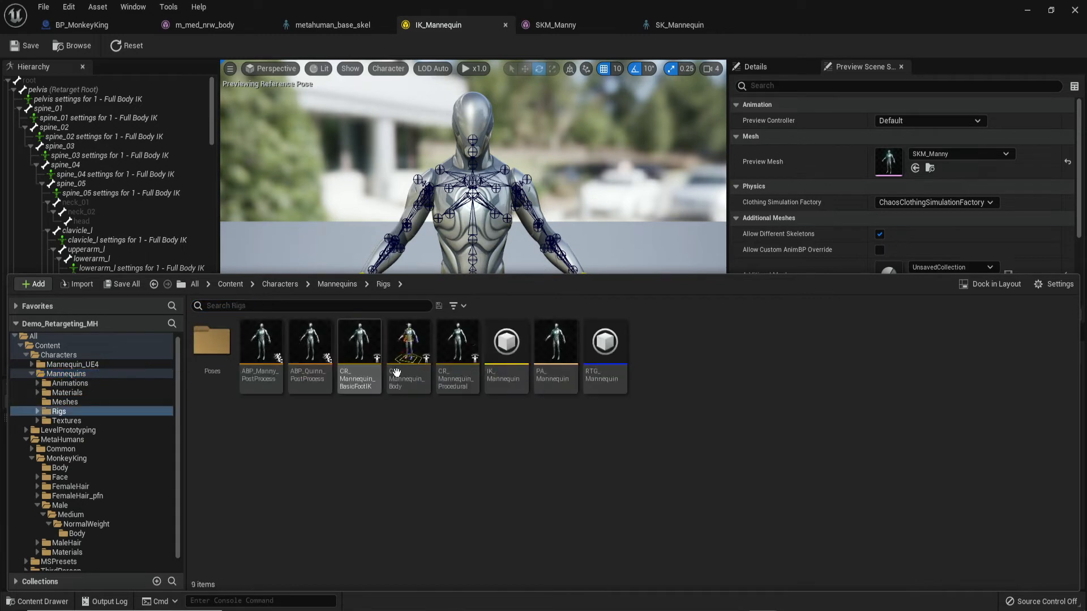
left_click(512, 352)
right_click(515, 351)
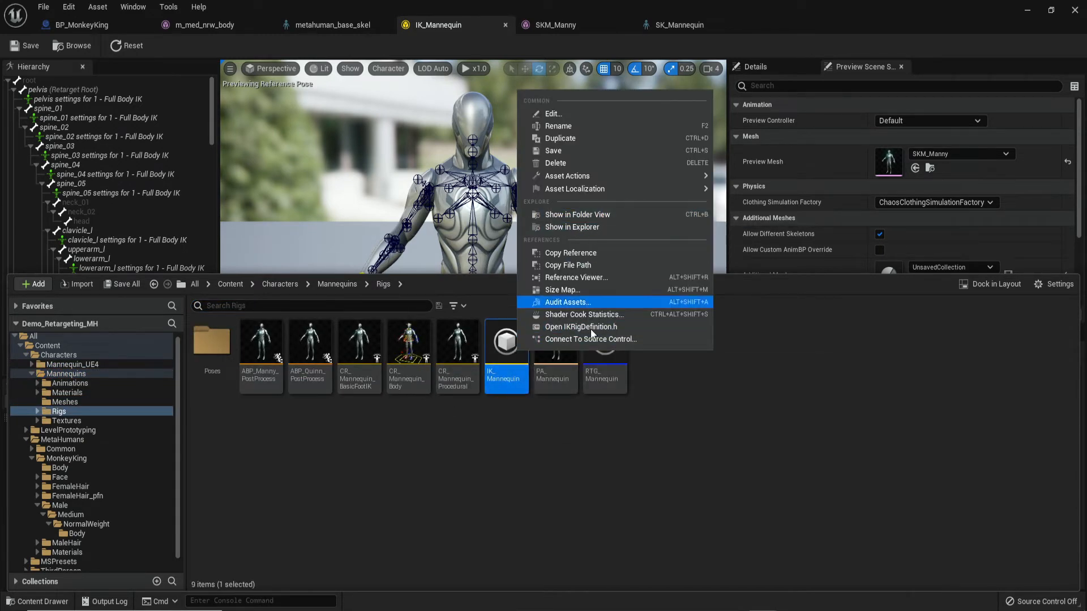
left_click(585, 139)
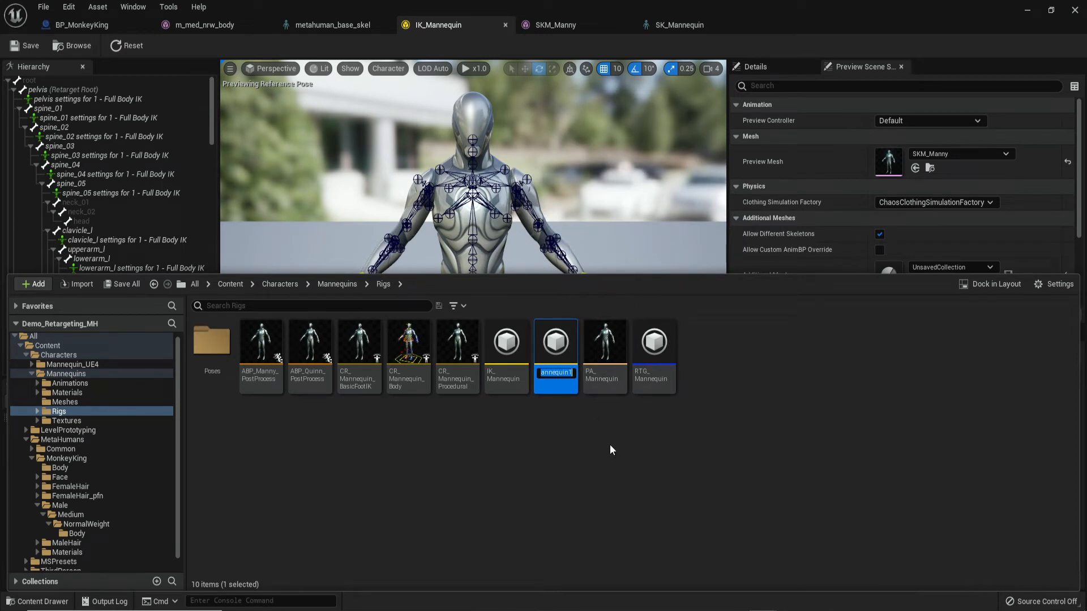
type("IK_Met")
type("aHuman")
key("Return")
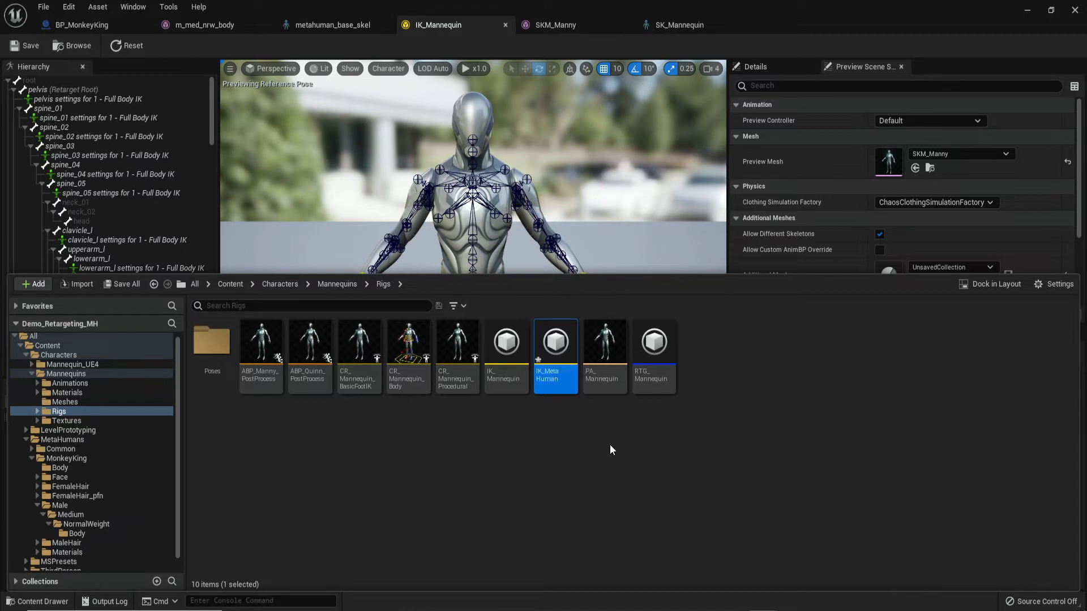
Open IK_MetaHuman, set its preview mesh to m_med_nrw_body_preview, and save the asset.
double_click(556, 342)
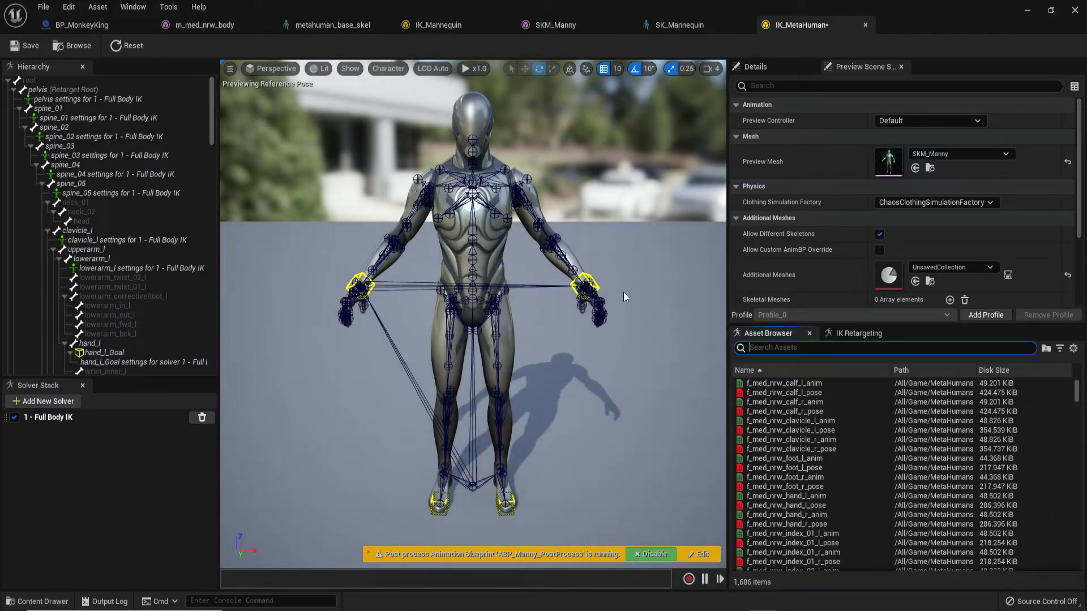
left_click(957, 154)
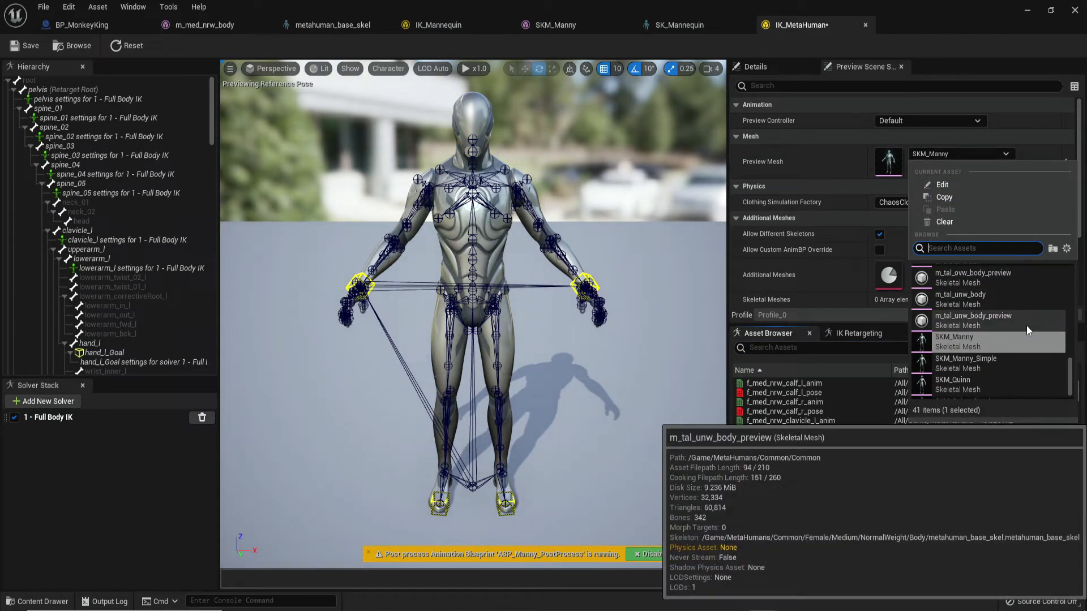
type("m_med")
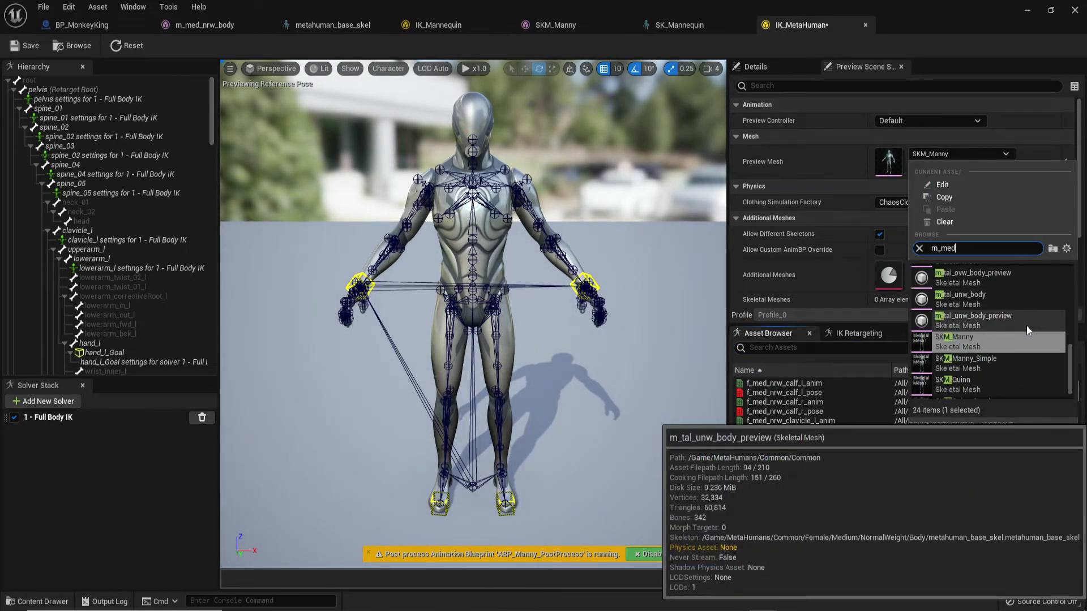
type("_")
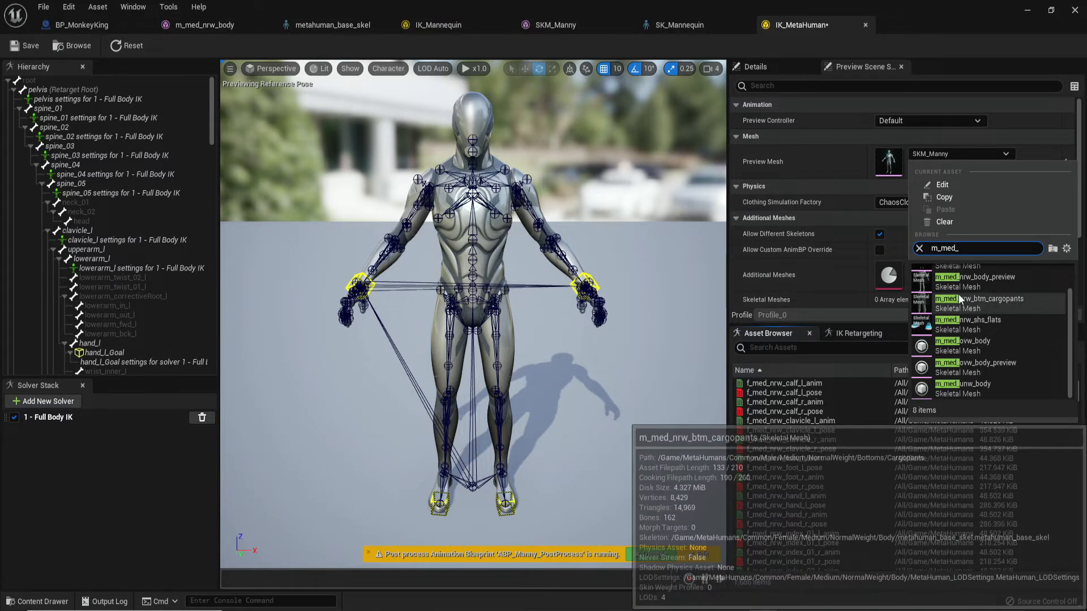
type("nrw")
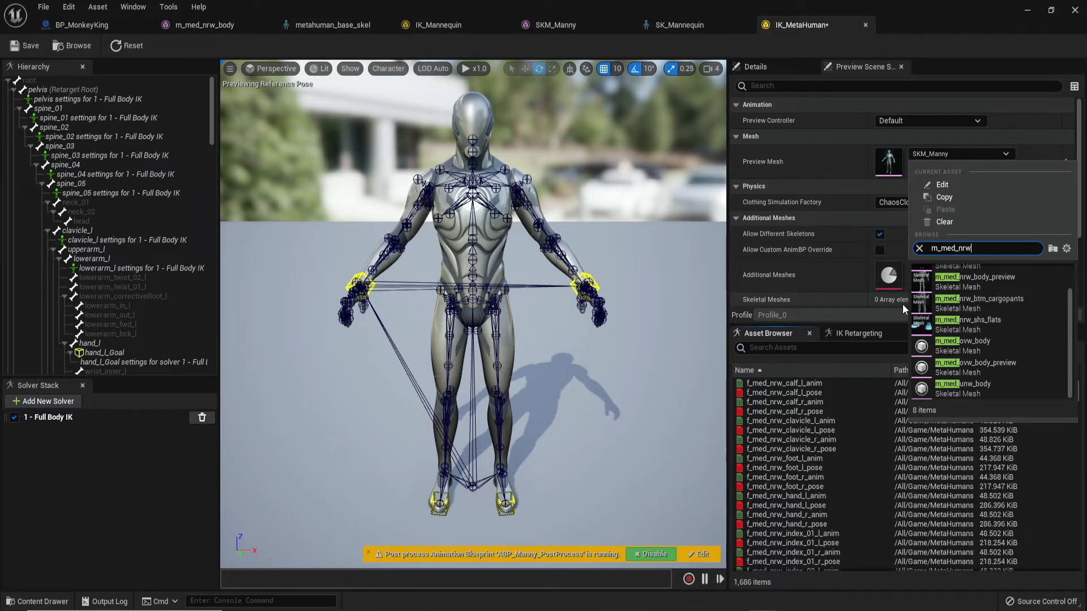
type("_body")
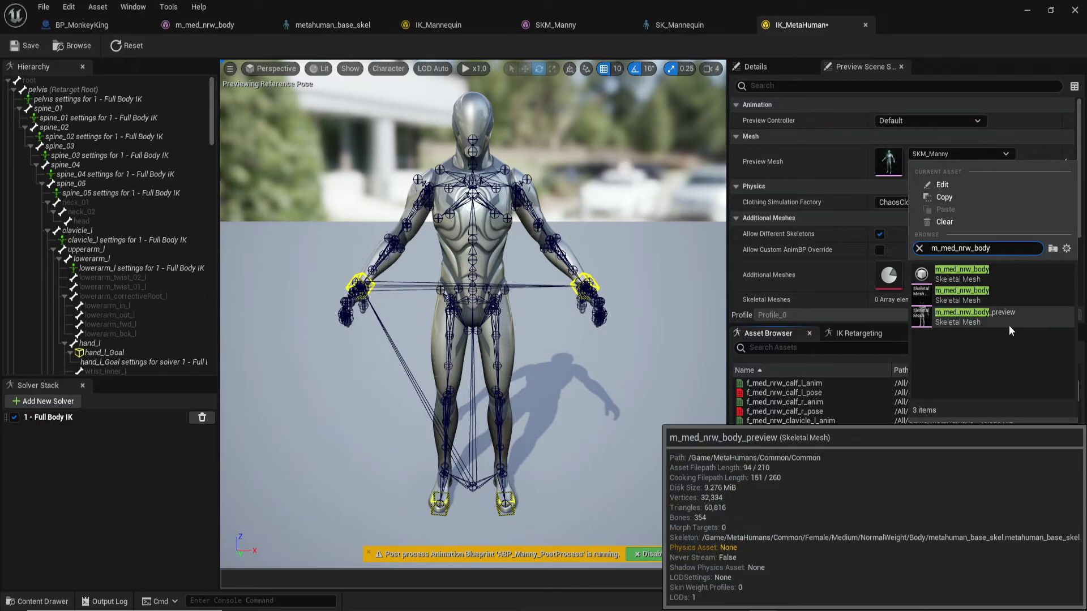
left_click(1008, 325)
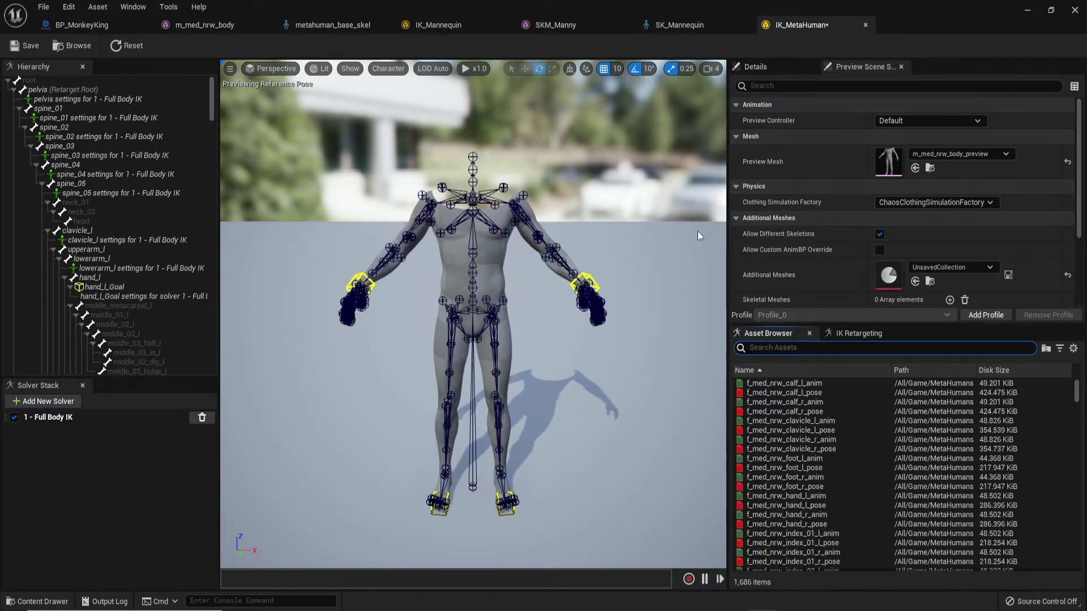
left_click(31, 46)
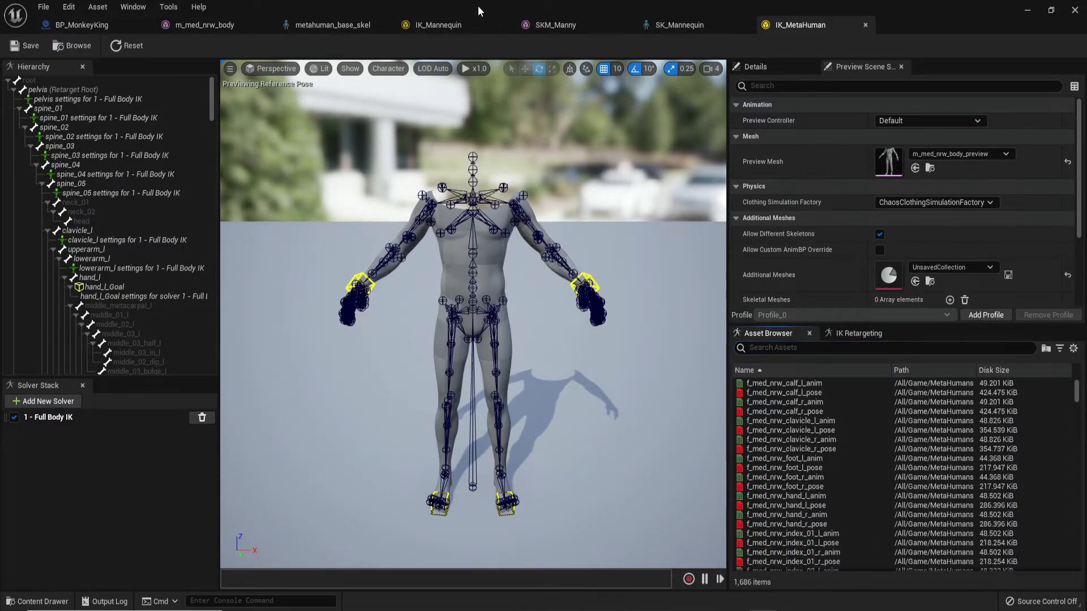
Open RTG_Mannequin from the Rigs folder, set its Target IKRig Asset to IK_MetaHuman, and save it.
key("ctrl+space")
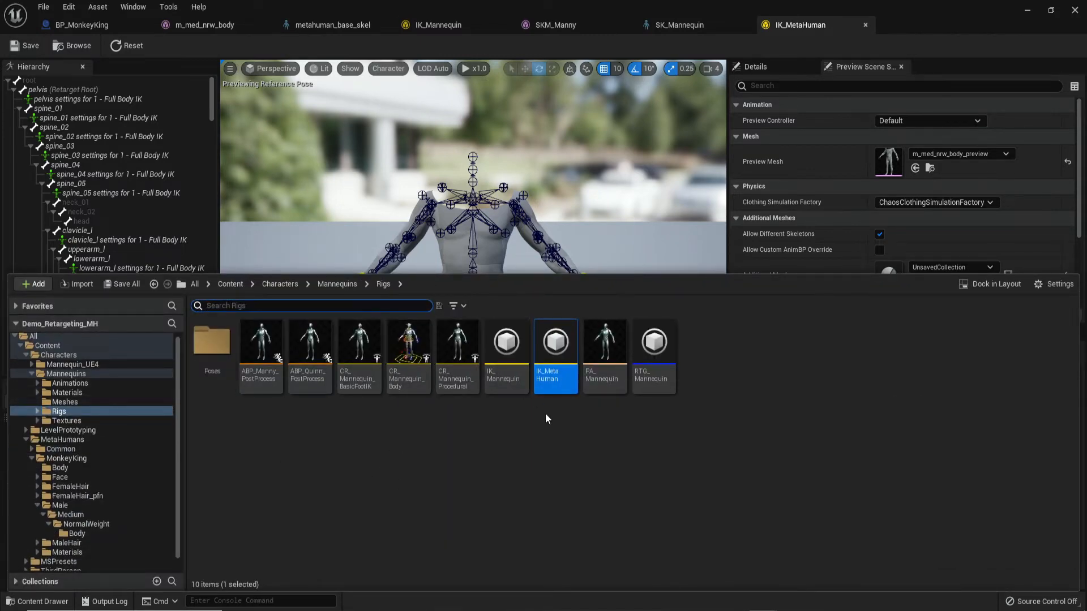
double_click(656, 362)
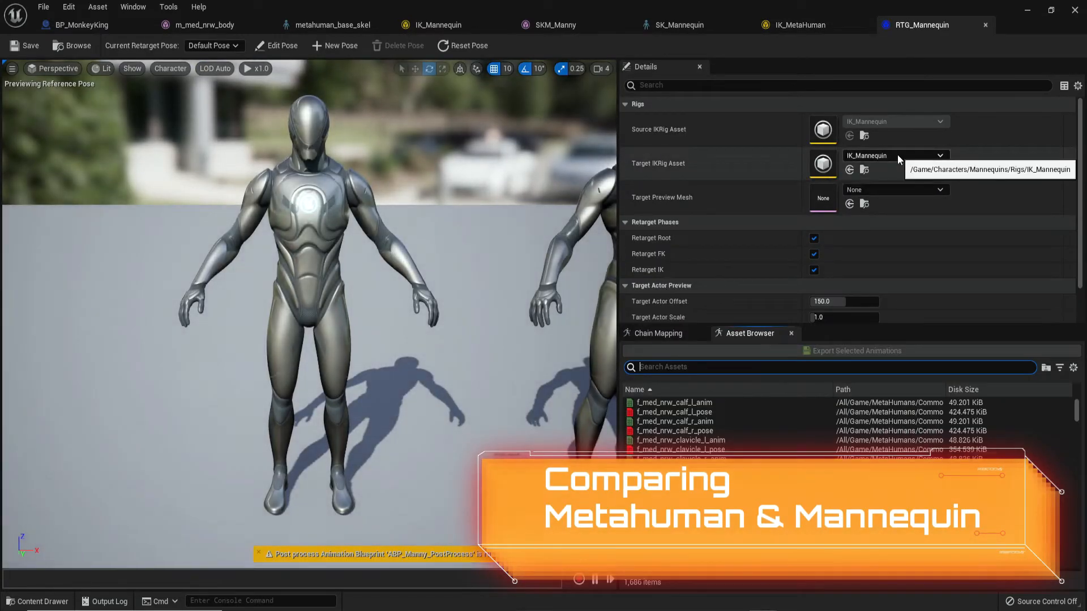
key("s")
right_click_drag(530, 293, 572, 255)
key("w")
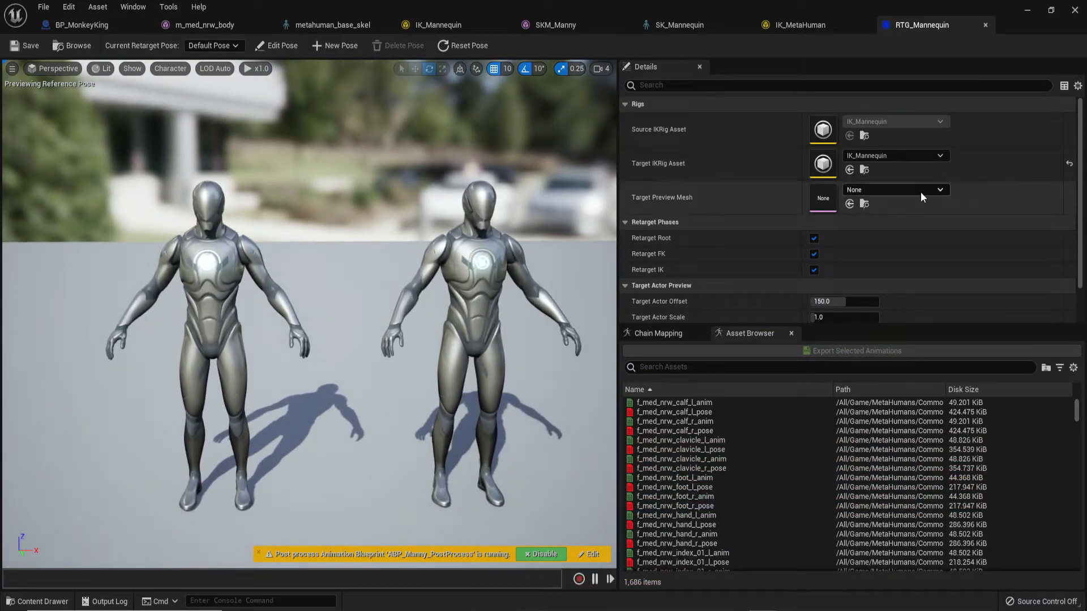
left_click(895, 160)
left_click(916, 321)
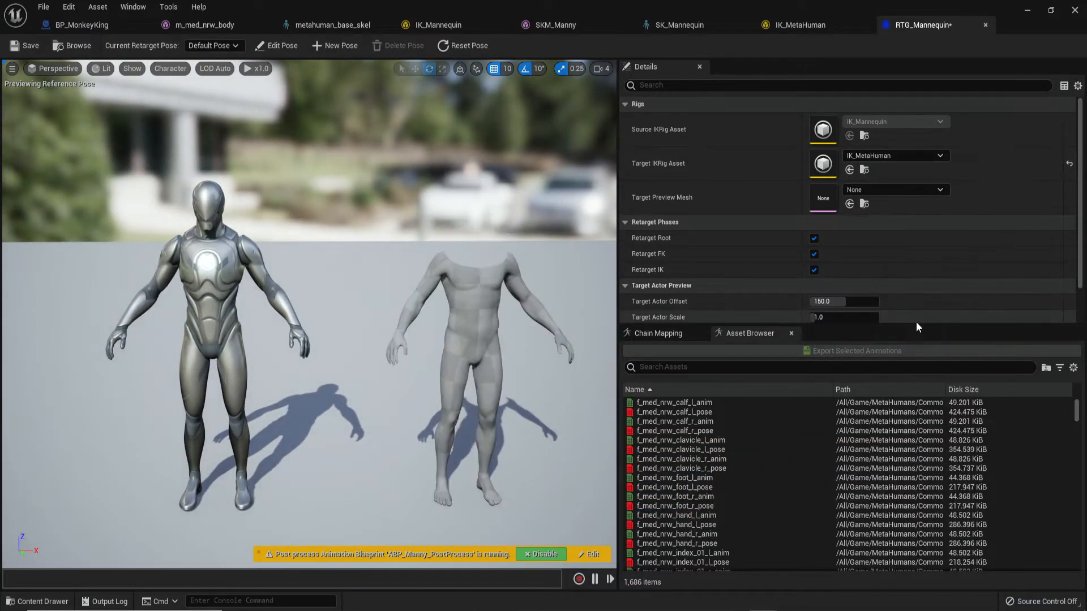
mouse_move(556, 307)
right_mouse_down()
mouse_move(543, 305)
mouse_move(555, 307)
right_mouse_up()
key("s")
key("w")
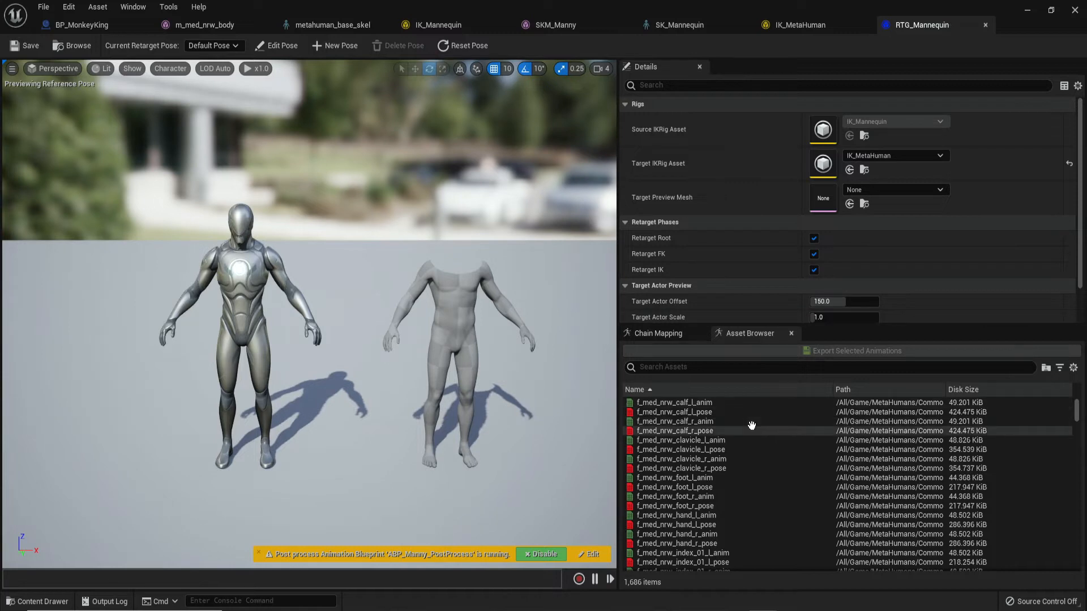
Search the retargeter's animation assets for Walk and preview MM_Walk_Fwd on both characters.
scroll(751, 426, "down", 2)
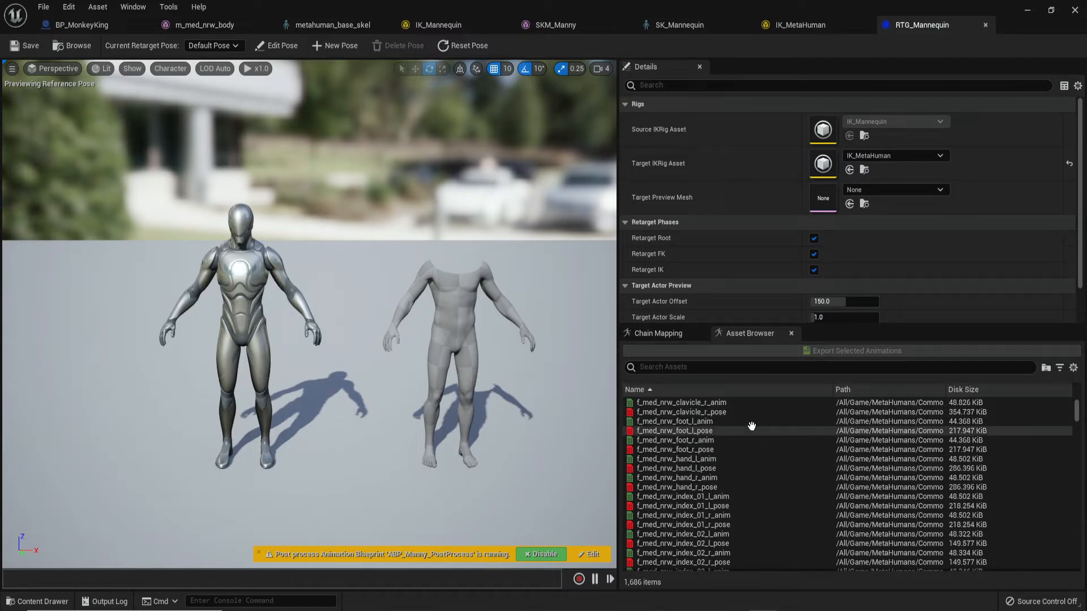
left_click(699, 365)
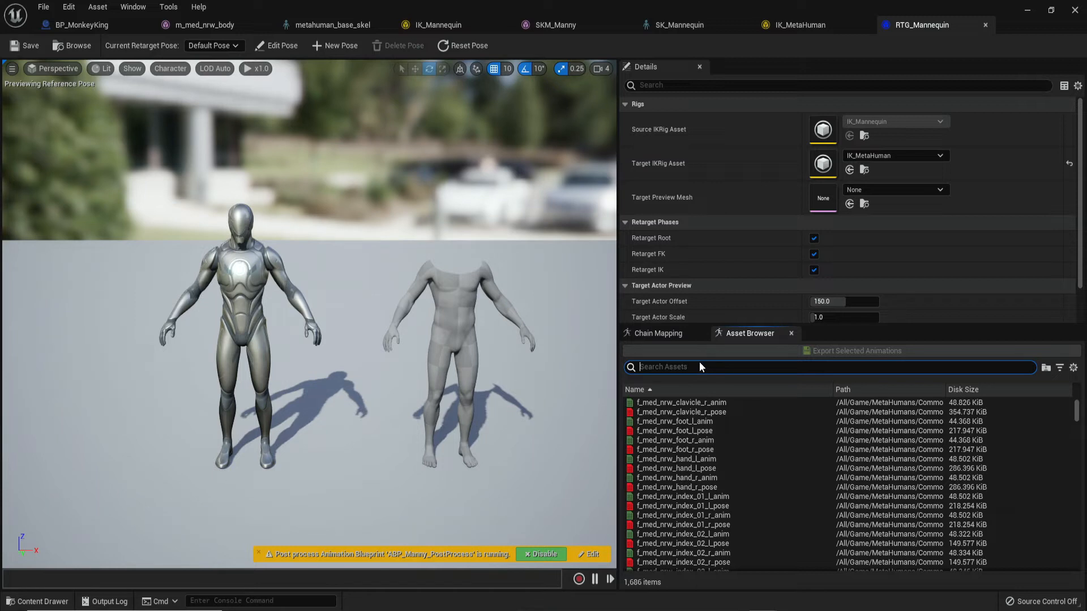
type("W")
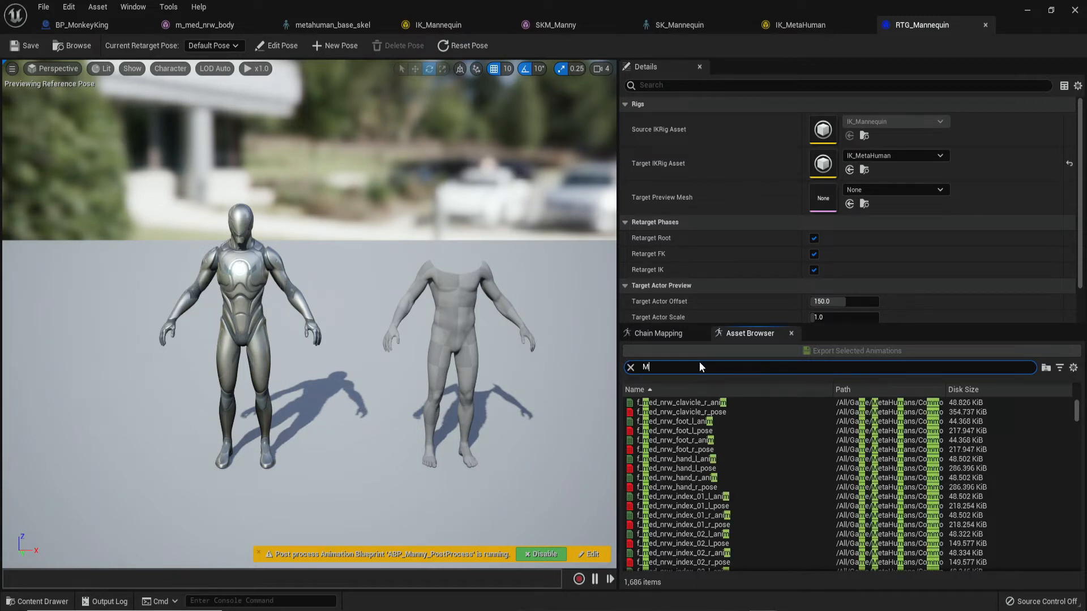
type("alk")
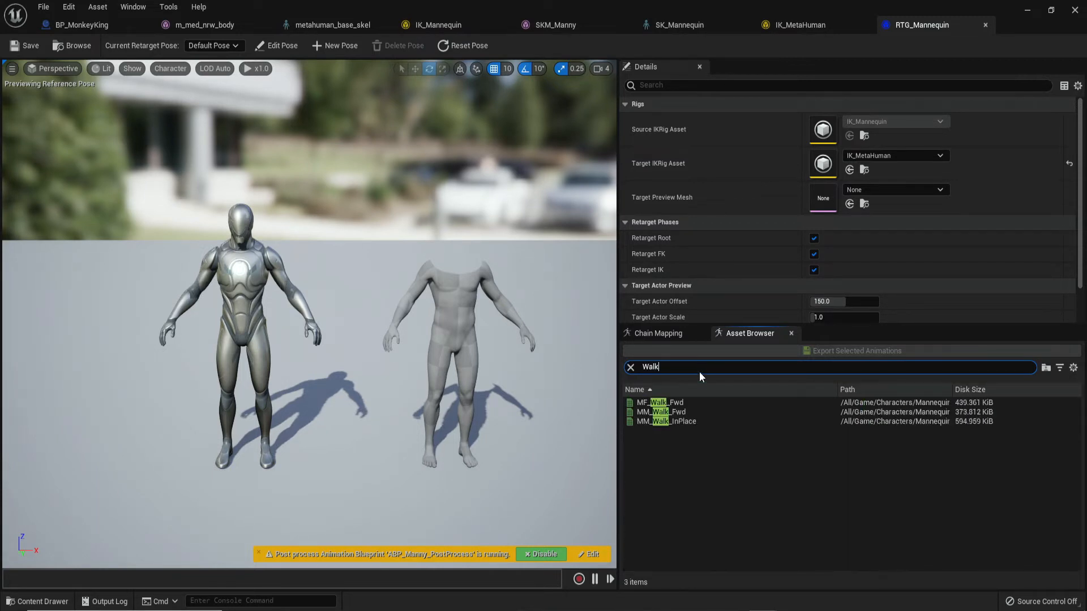
left_click(694, 412)
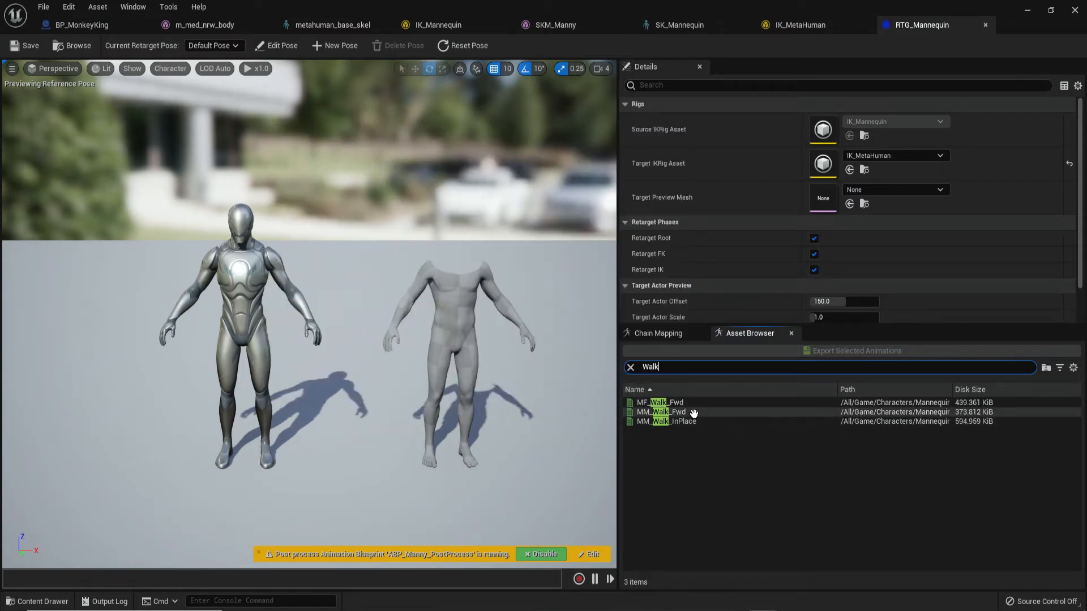
double_click(694, 412)
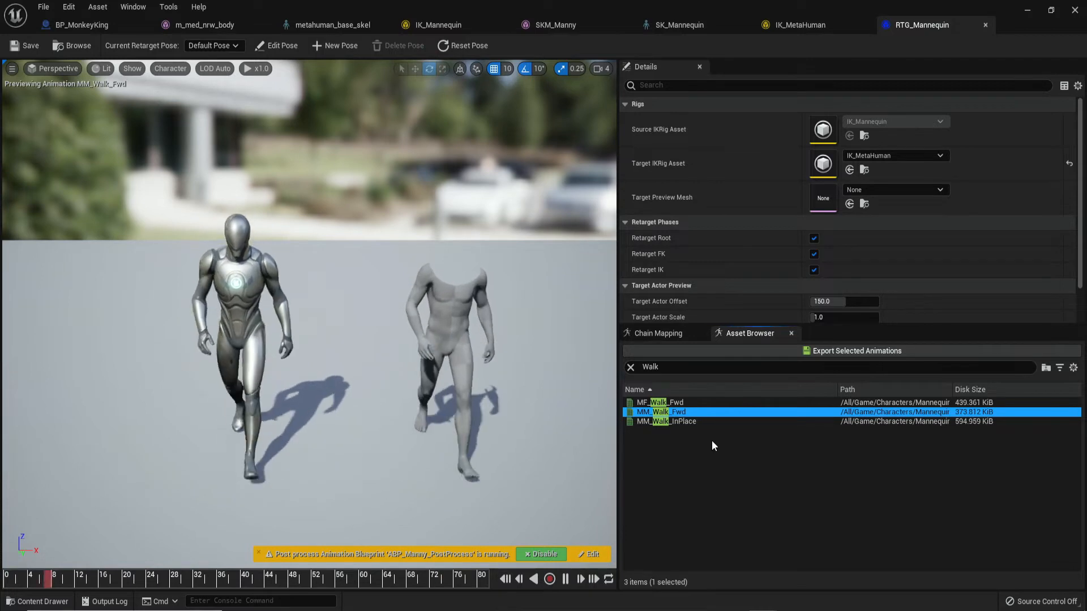
Preview MM_Walk_InPlace and replay MM_Walk_Fwd to compare the mannequin's and MetaHuman's motion.
double_click(719, 421)
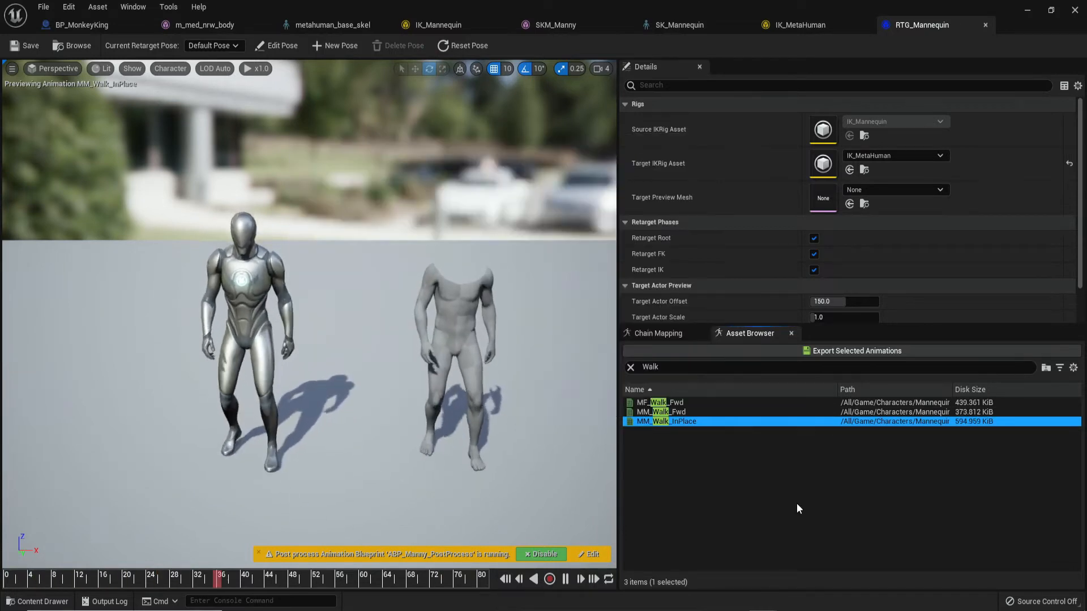
right_click_drag(560, 523, 567, 547)
key("w")
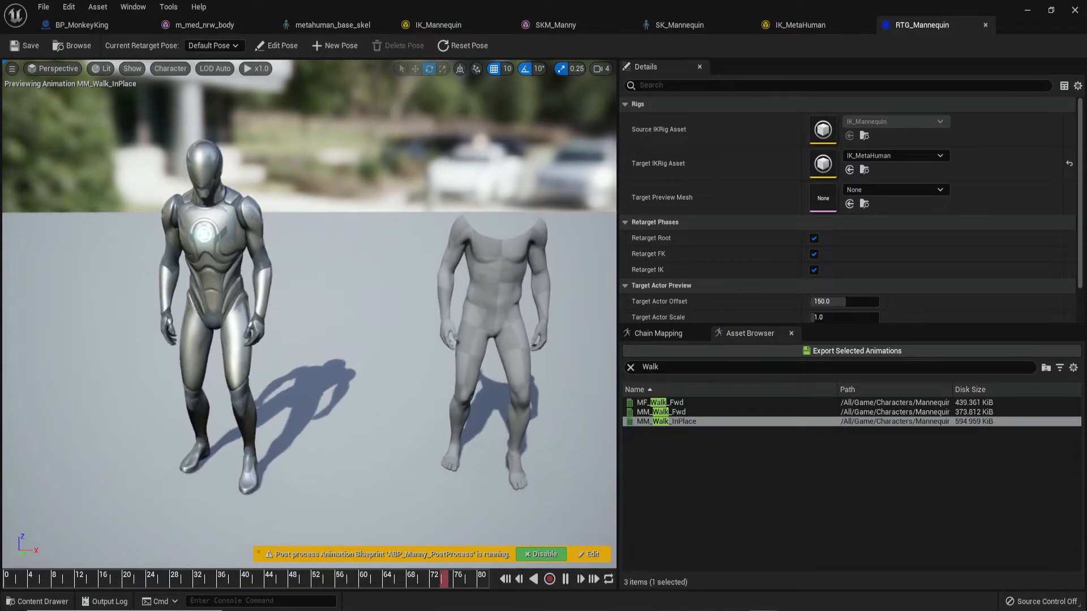
left_click(665, 412)
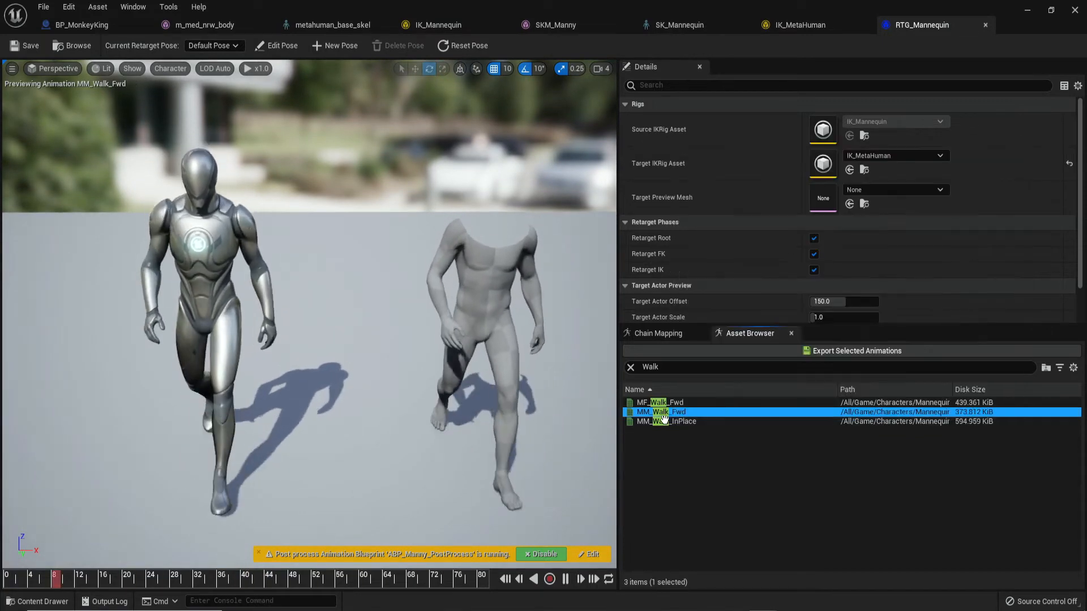
key("s")
right_click_drag(587, 461, 590, 456)
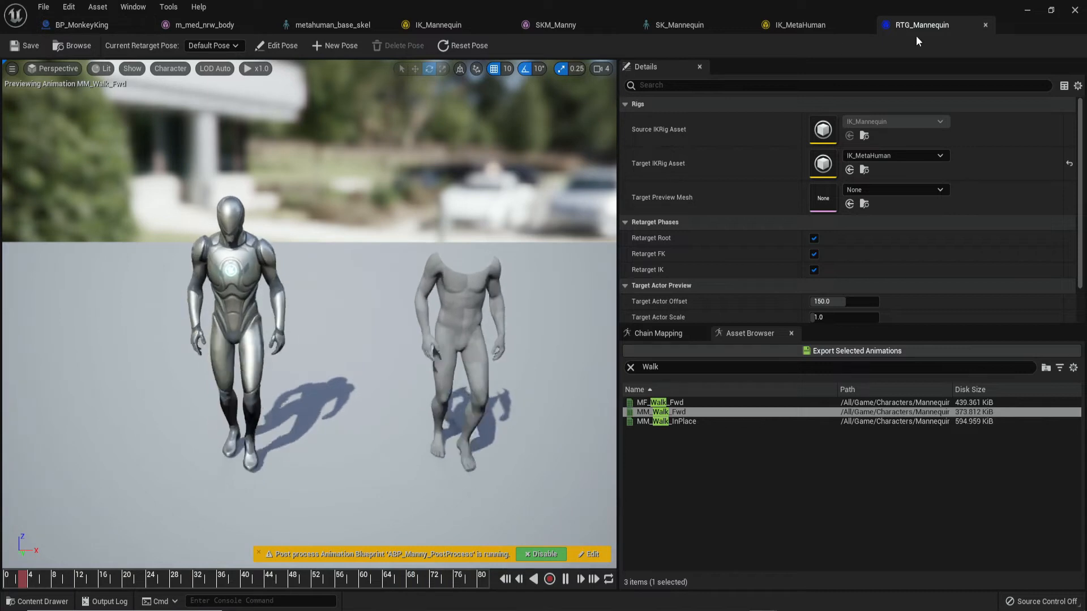
Return to the level and place BP_MonkeyKing from the MetaHumans/MonkeyKing folder at about X -20, Y 250, Z 0.
left_click(1021, 15)
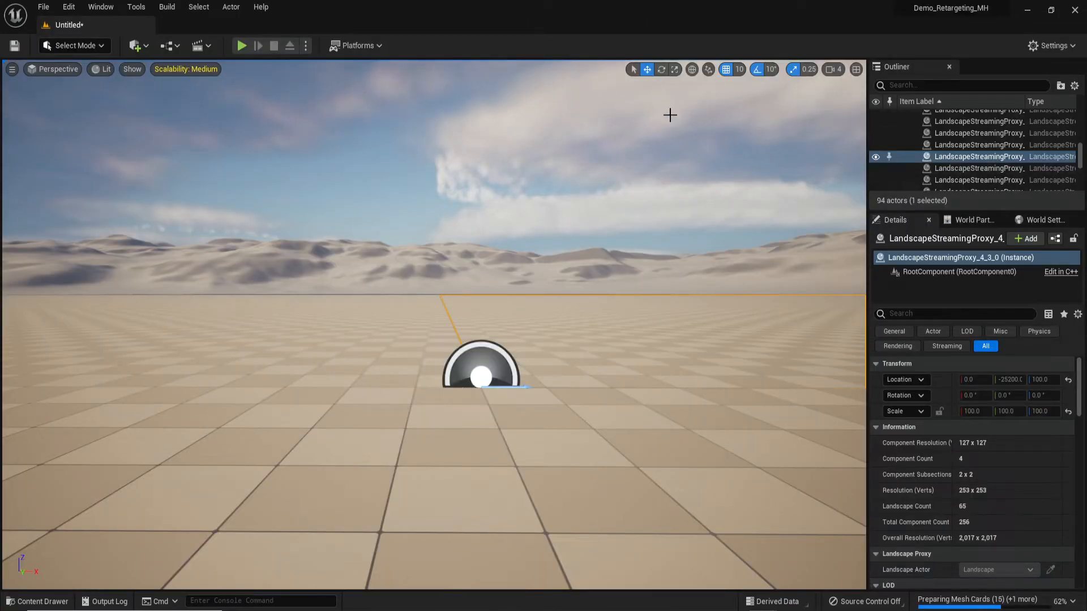
key("ctrl+space")
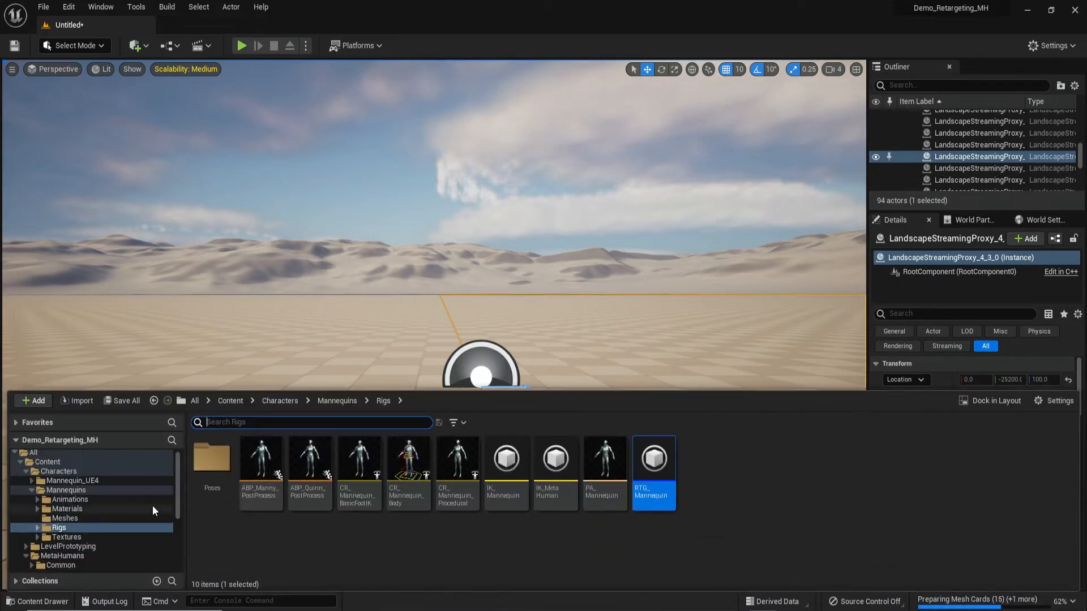
left_click(116, 482)
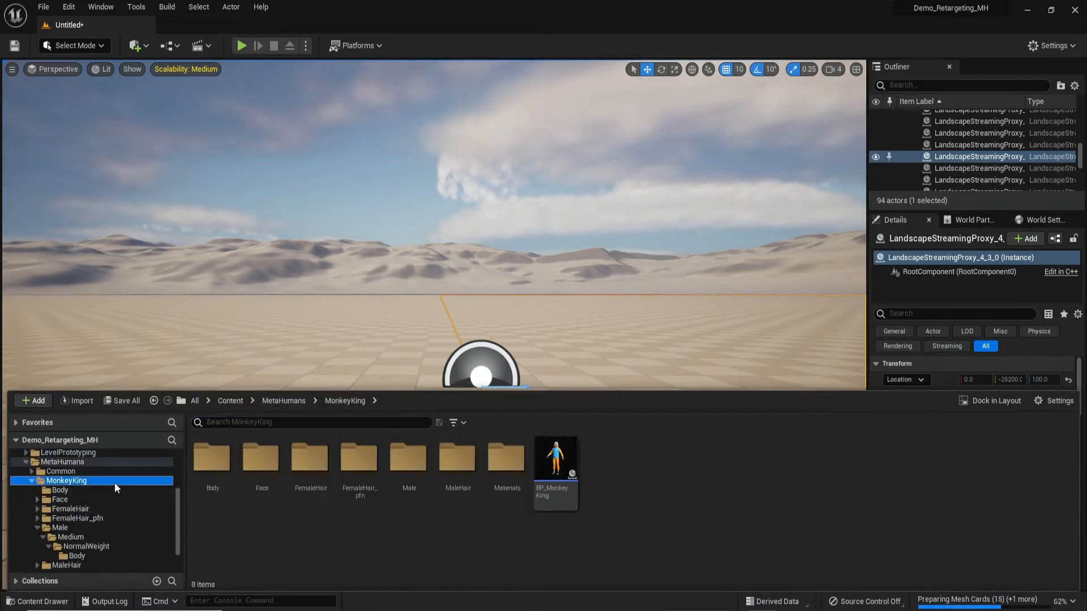
left_click_drag(555, 459, 488, 445)
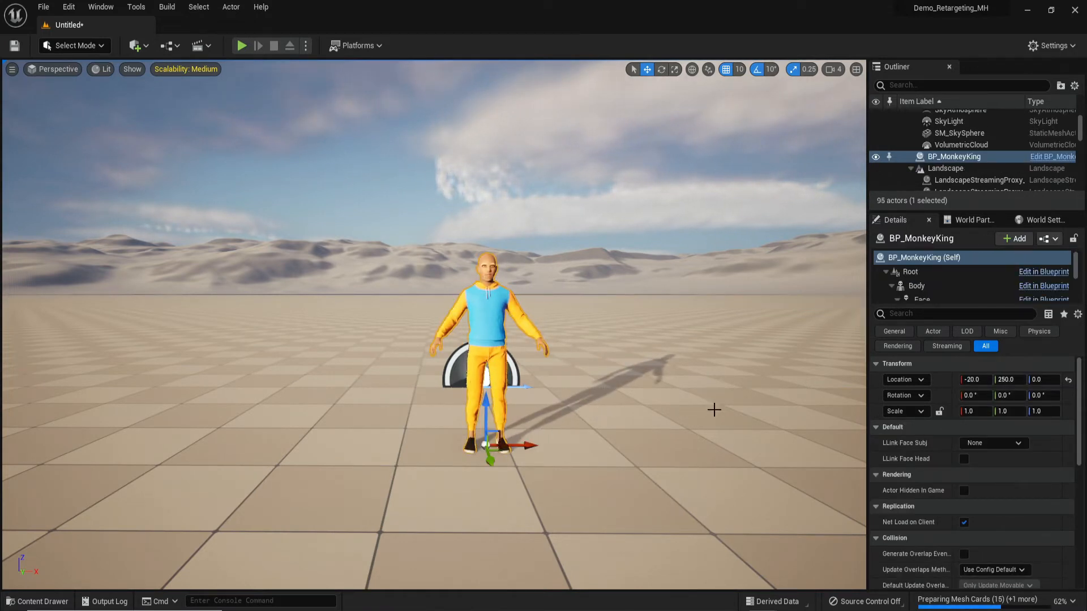
Open the BP_MonkeyKing blueprint, set the LODSync component's Forced LOD to 0, and return to the level.
key("ctrl+space")
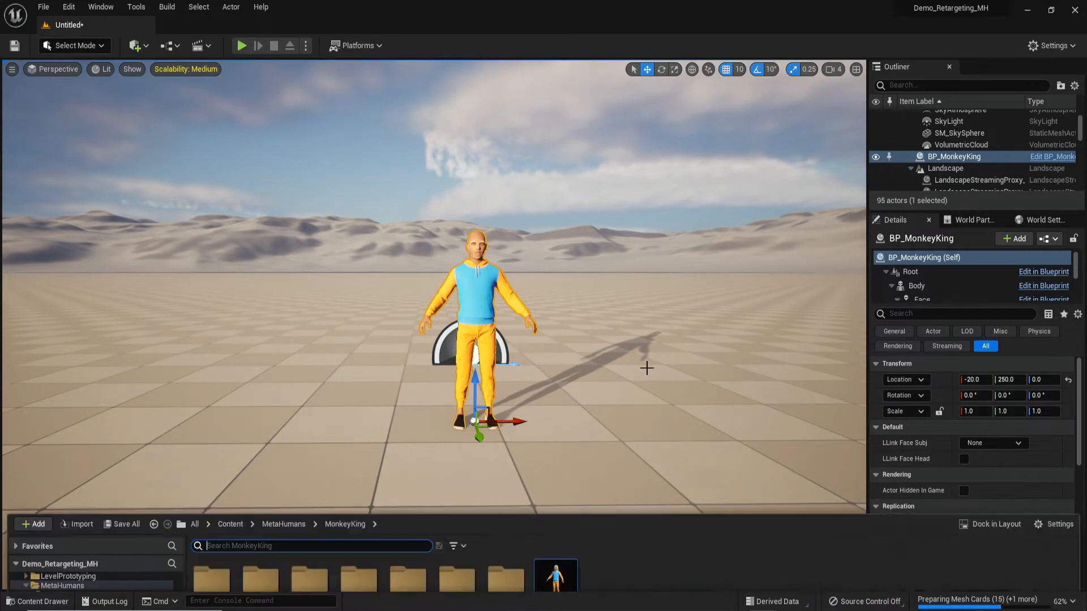
double_click(557, 459)
scroll(90, 181, "down", 3)
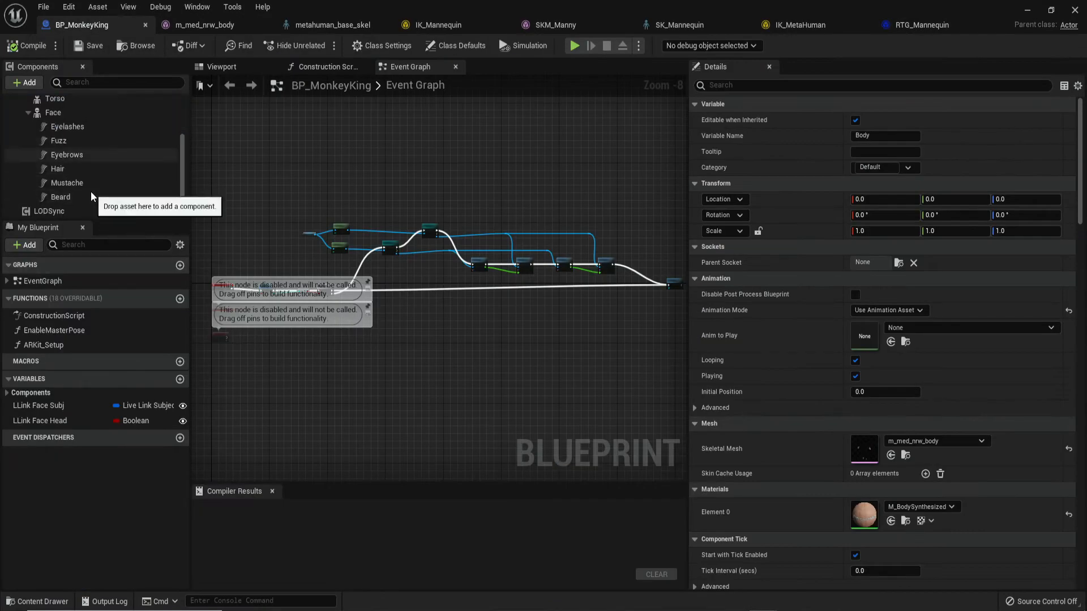
left_click(90, 209)
left_click(883, 247)
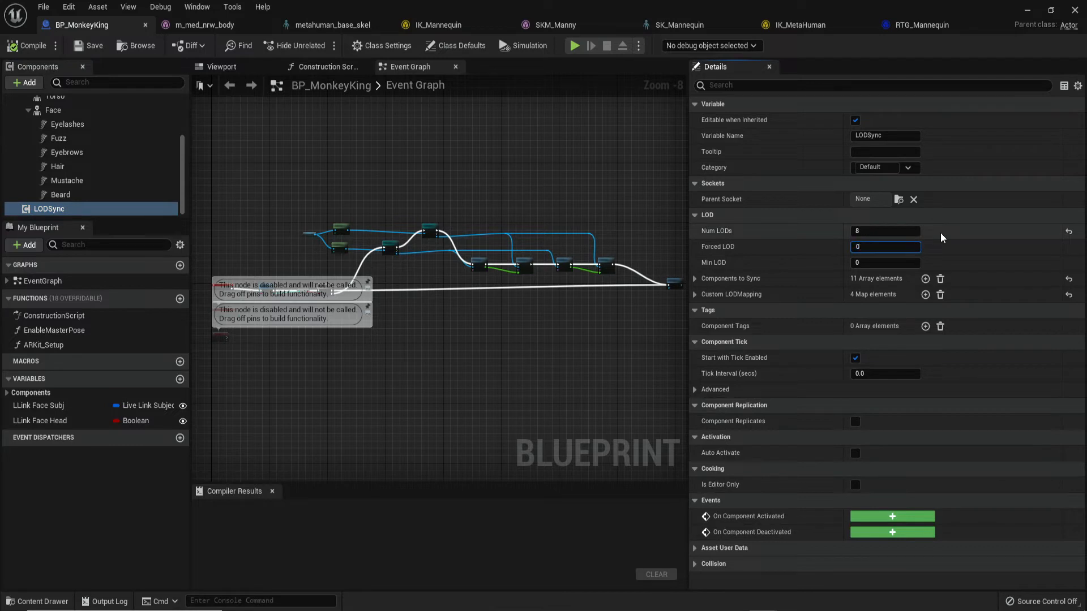
key("Return")
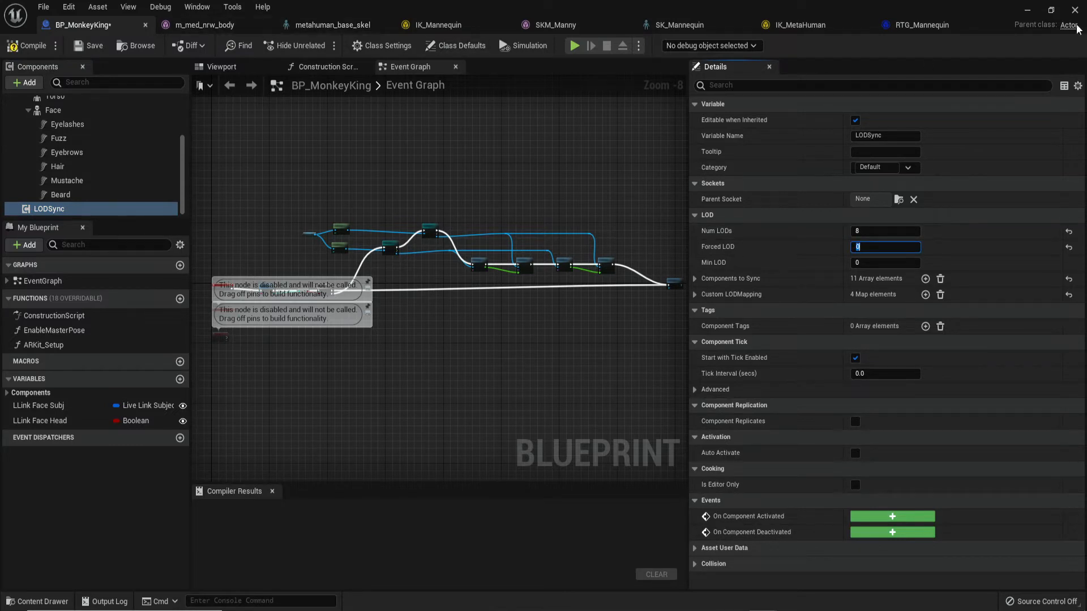
left_click(1026, 11)
Set BP_MonkeyKing's Body component to play the MM_Walk_Fwd animation, and run the level briefly to test it.
scroll(434, 324, "up", 4)
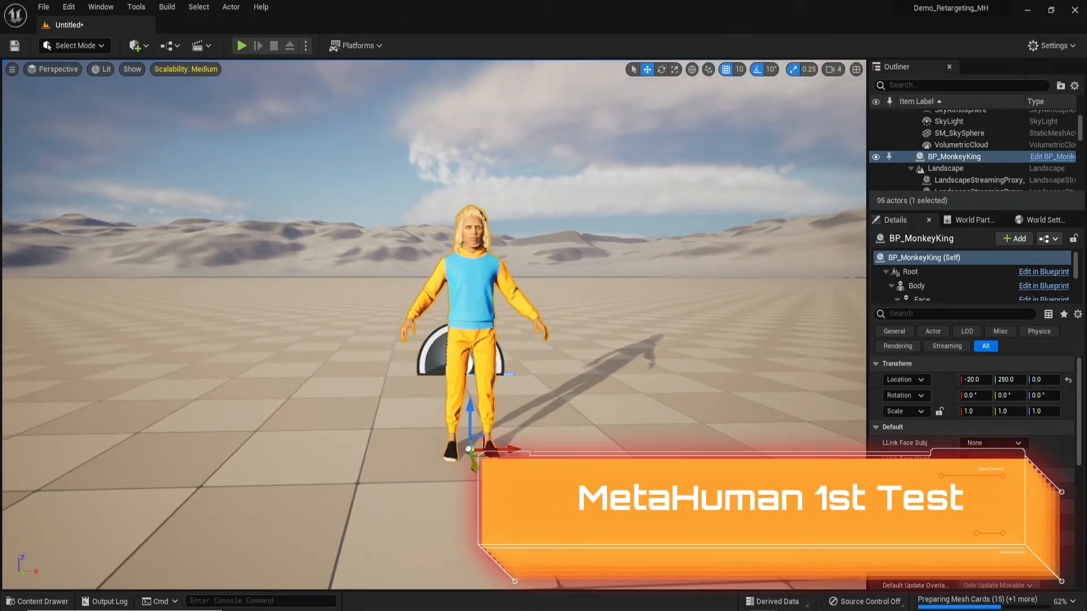
right_click_drag(740, 321, 729, 357)
scroll(987, 478, "down", 5)
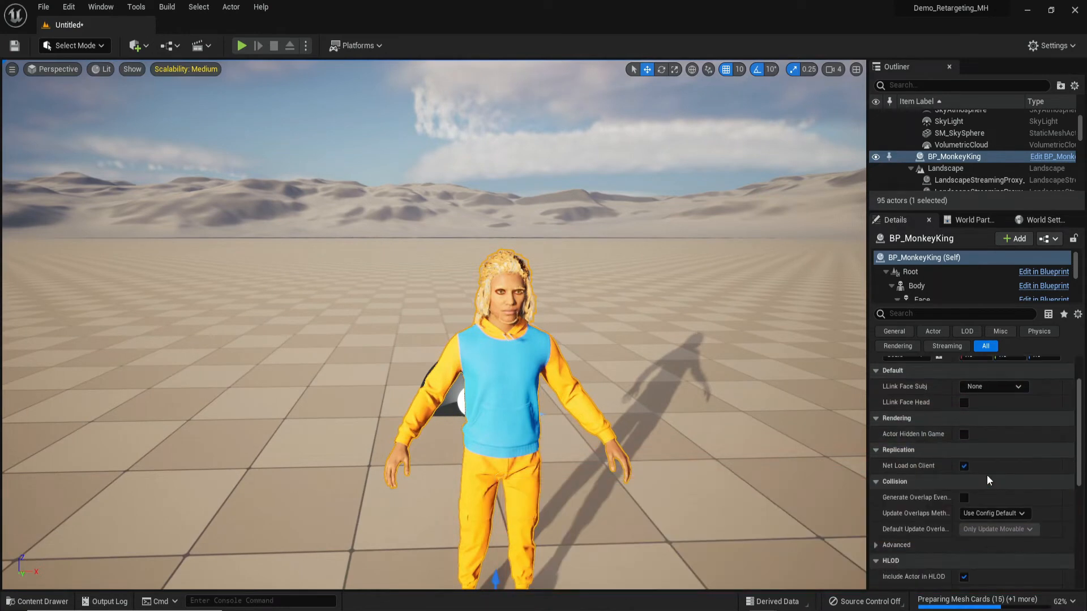
scroll(986, 478, "up", 3)
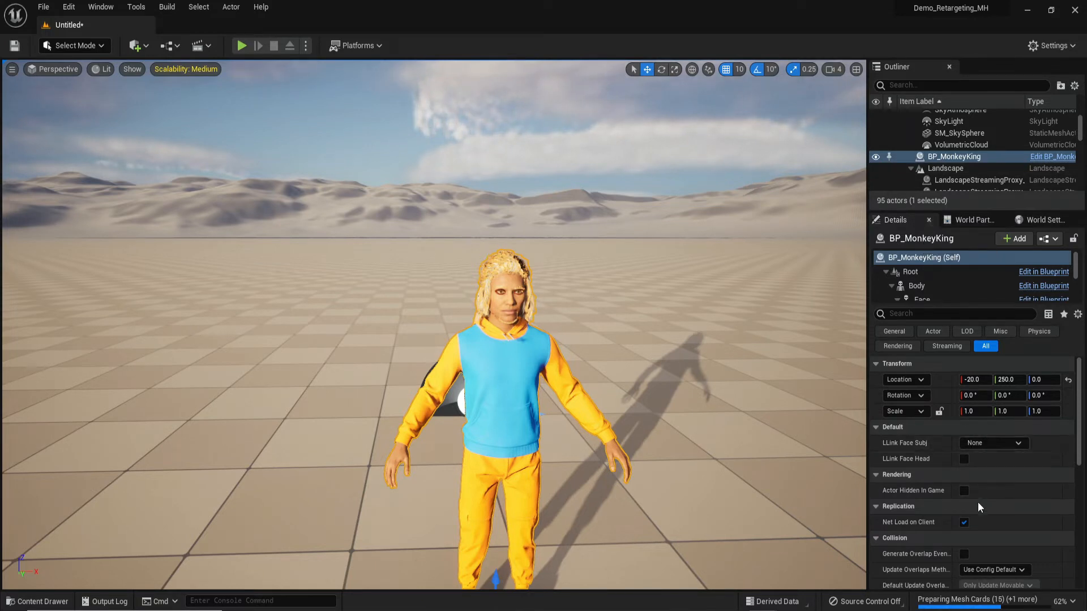
scroll(982, 502, "down", 1)
scroll(982, 497, "down", 10)
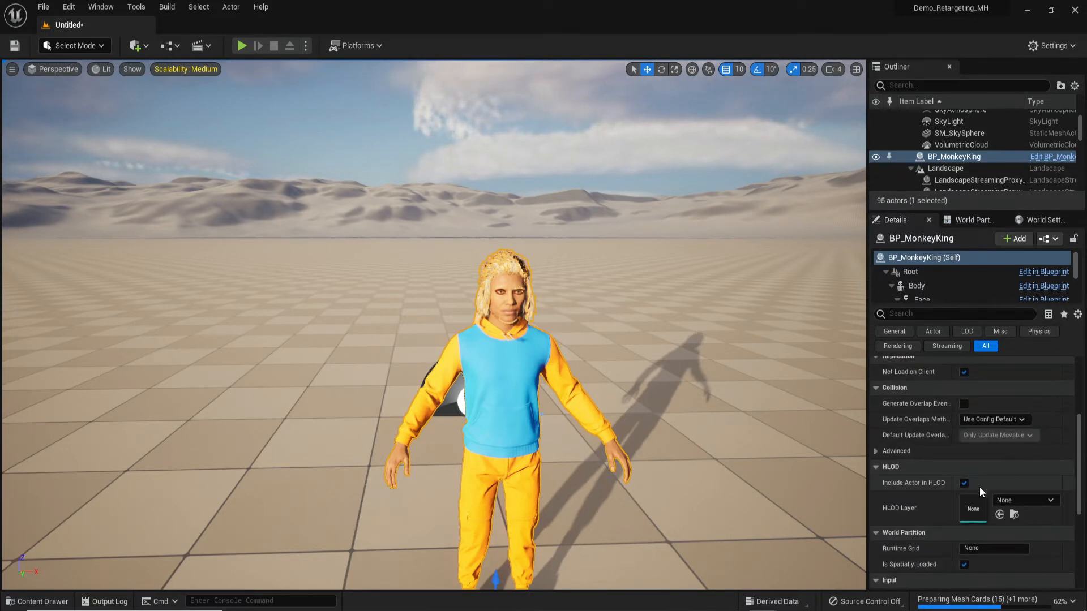
scroll(981, 485, "up", 4)
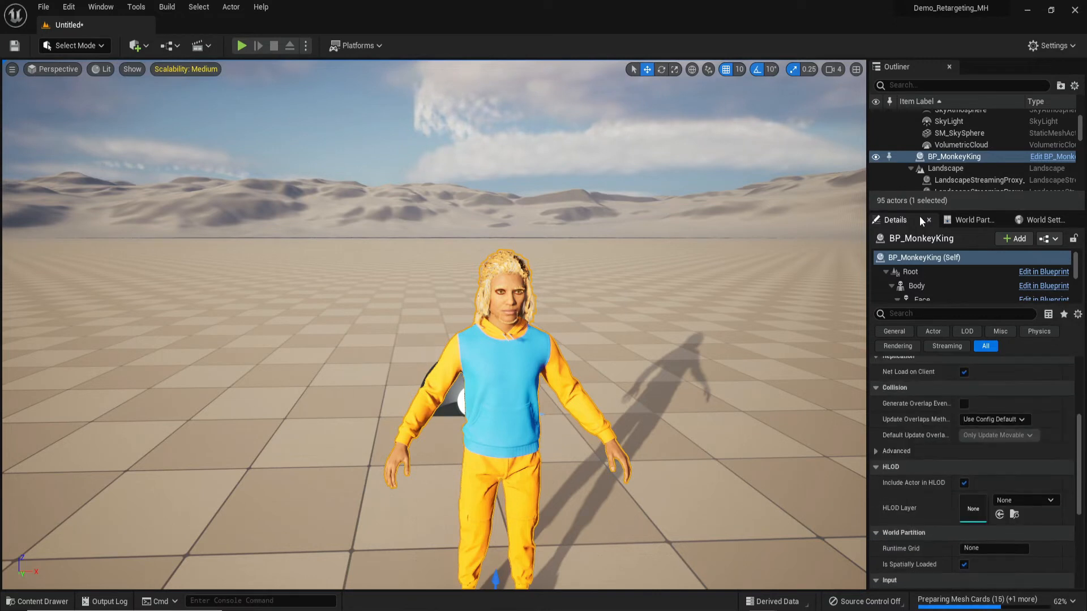
left_click(926, 288)
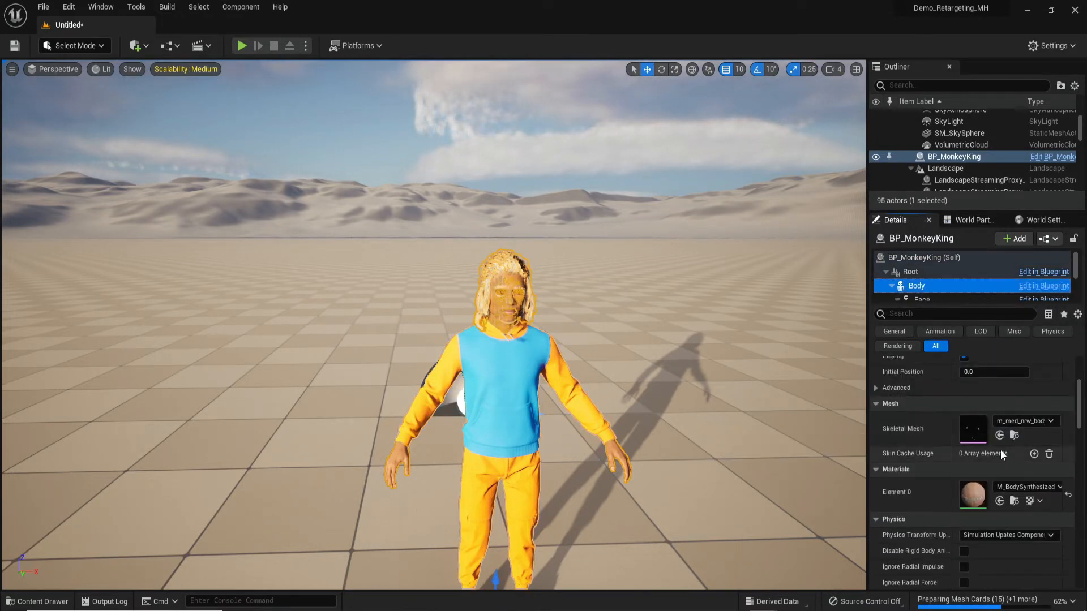
scroll(1001, 449, "up", 7)
left_click(1016, 439)
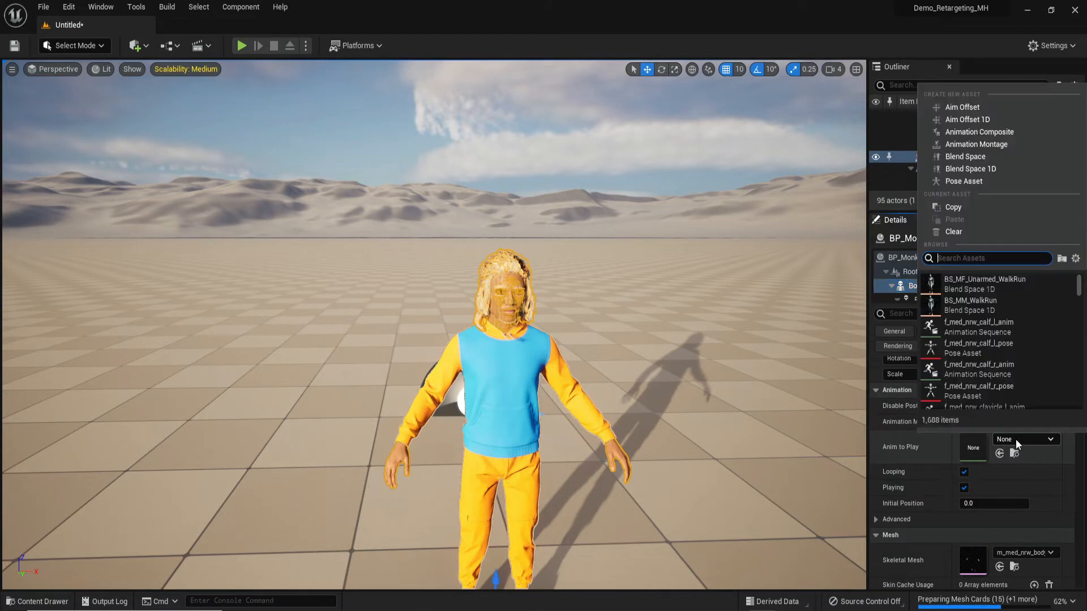
type("Walk")
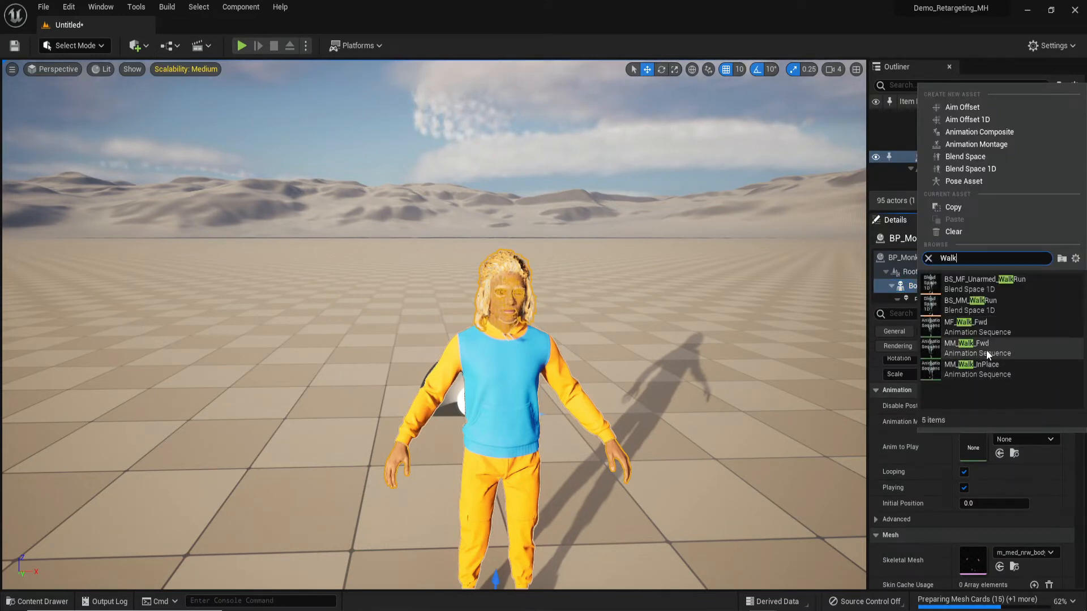
left_click(987, 348)
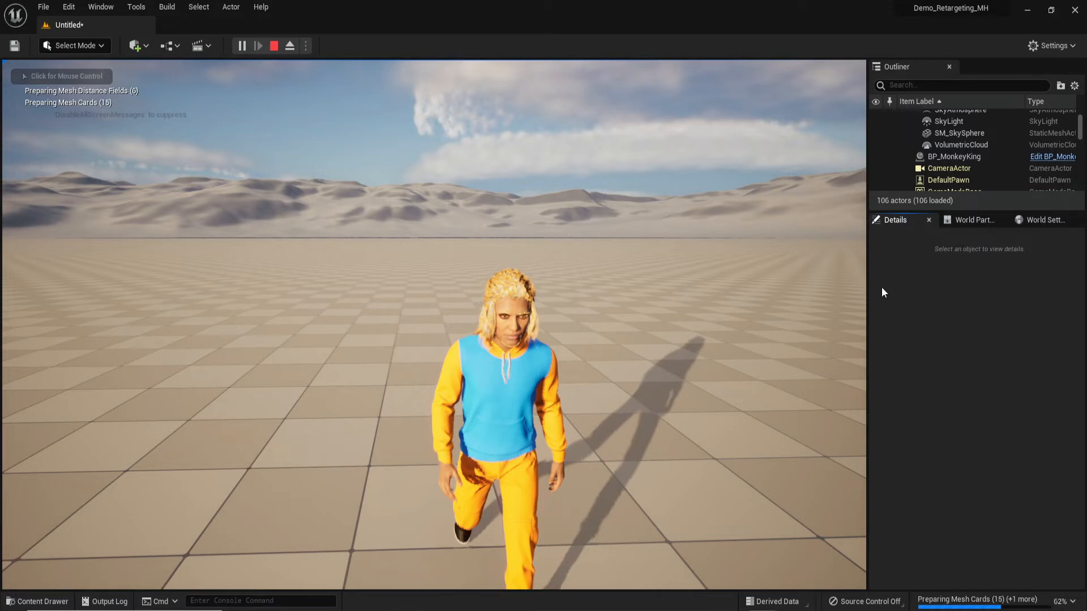
key("Escape")
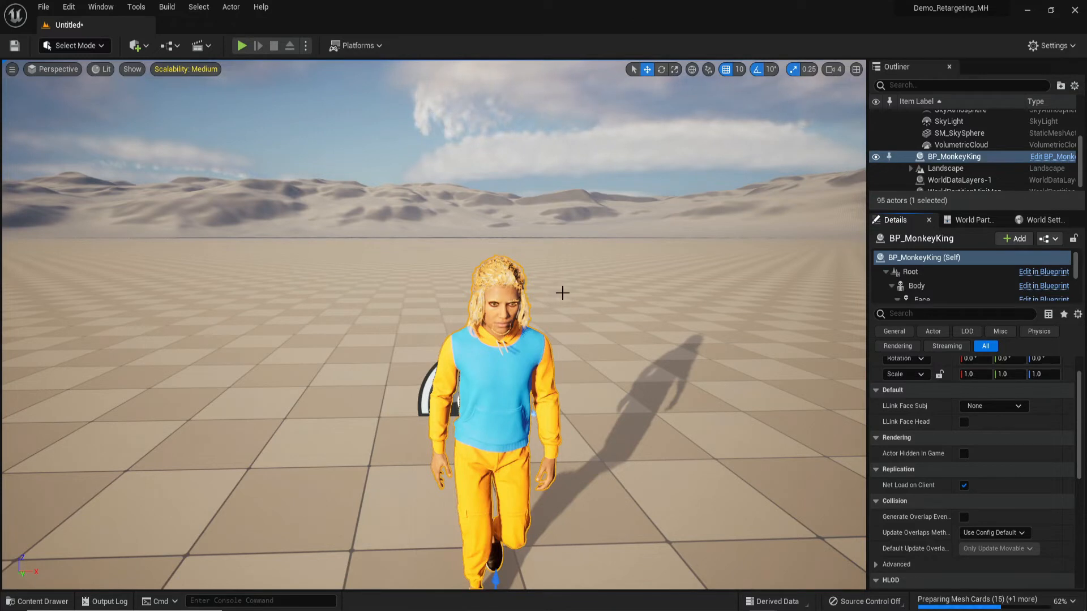
Go back to the RTG_Mannequin retargeter and select the MM_Walk_Fwd animation in its asset list.
key("ctrl+space")
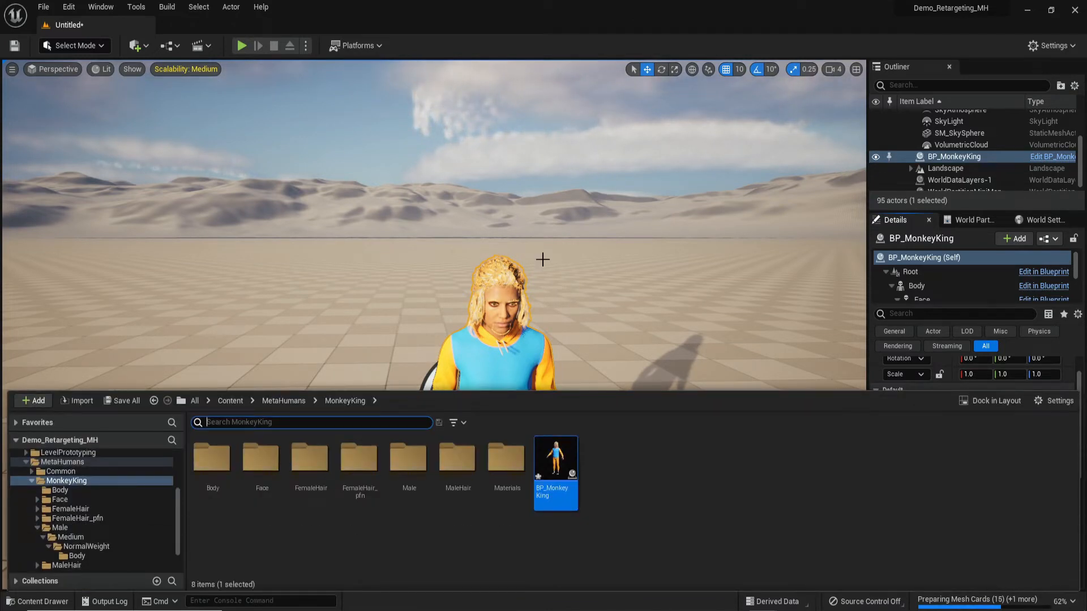
mouse_move(763, 609)
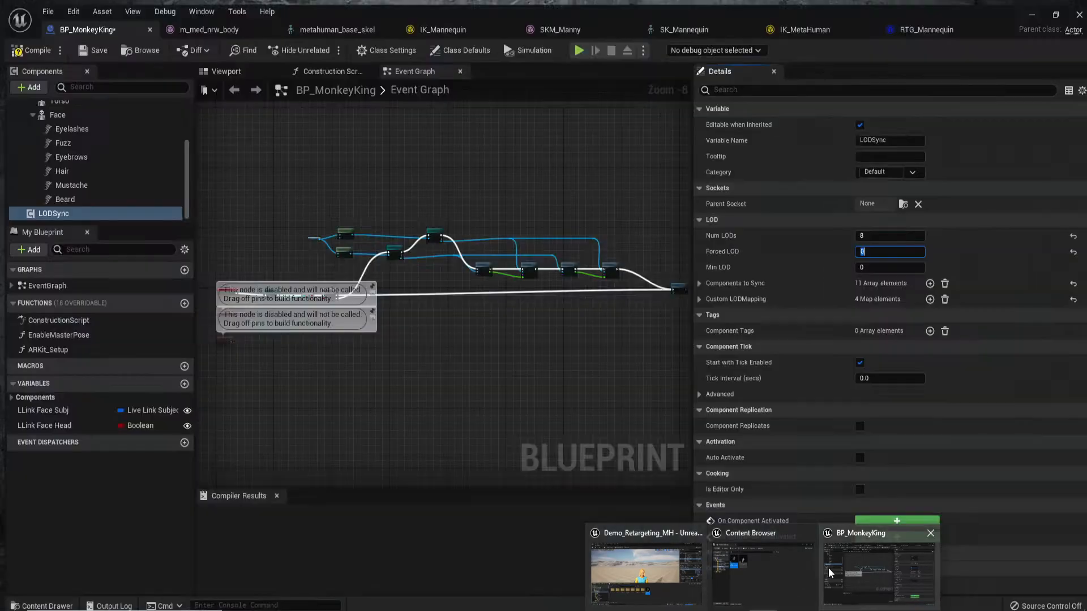
left_click(828, 568)
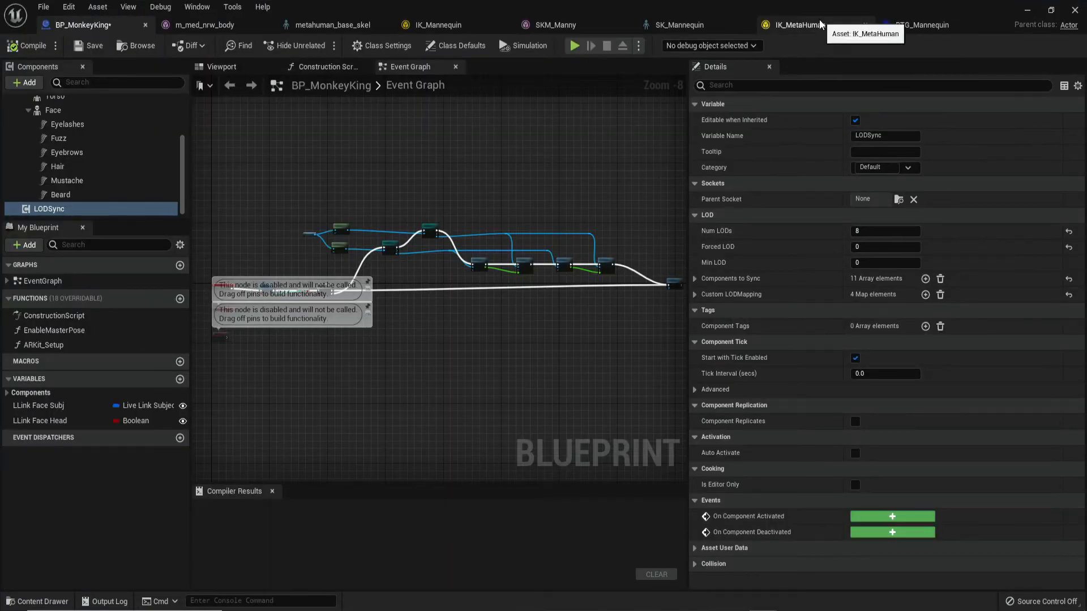
left_click(834, 32)
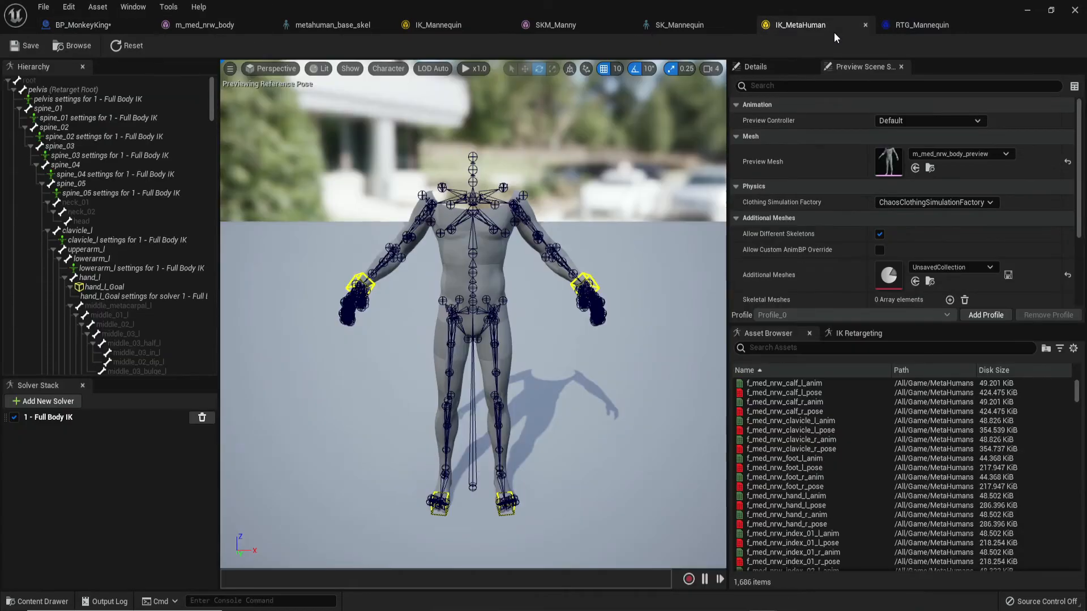
left_click(913, 23)
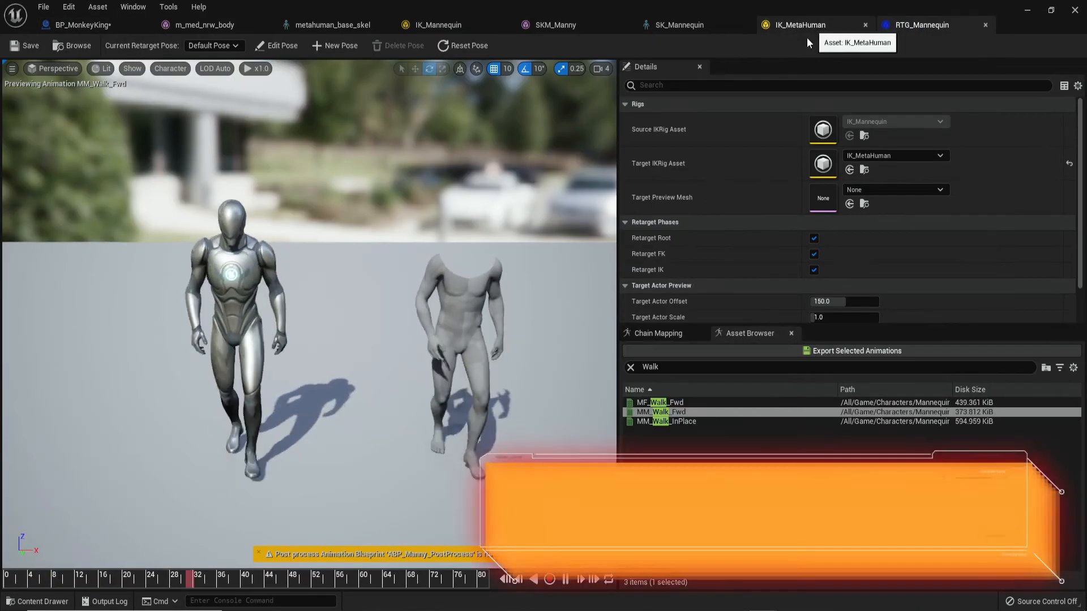
left_click(679, 421)
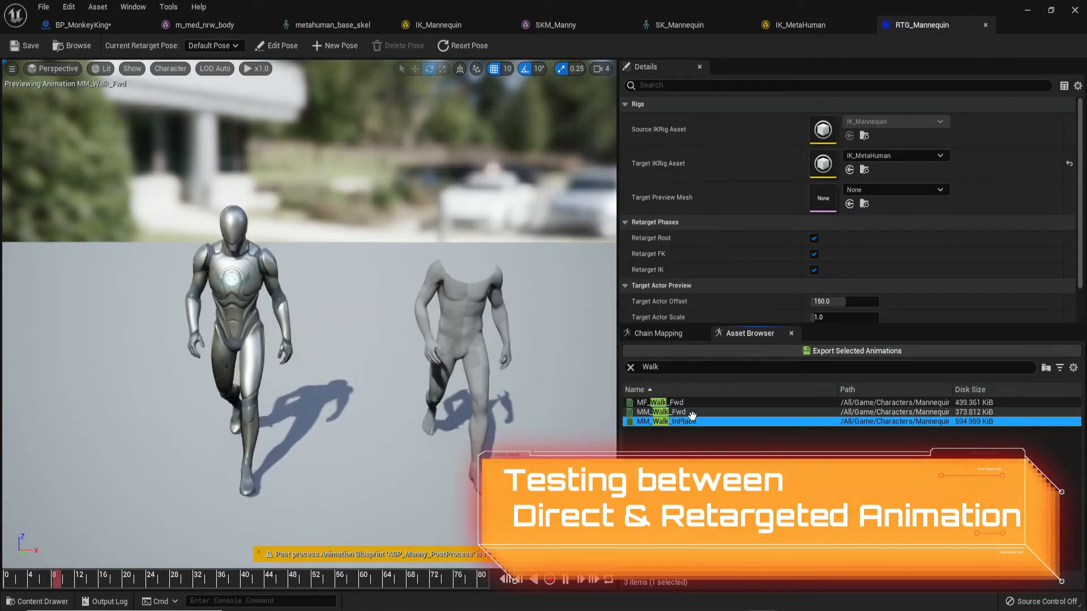
left_click(707, 436)
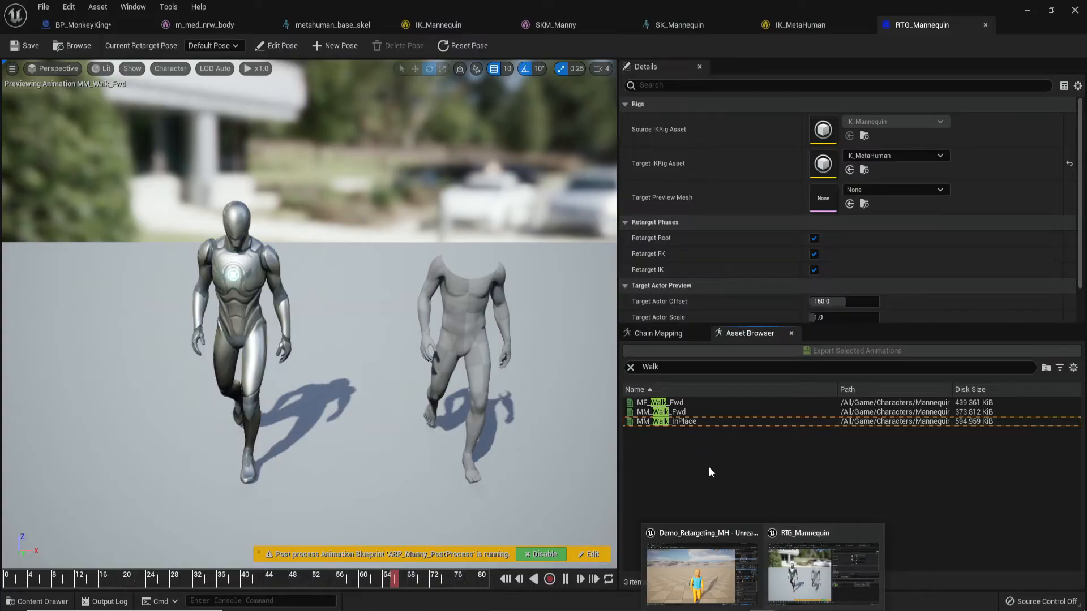
left_click(697, 413)
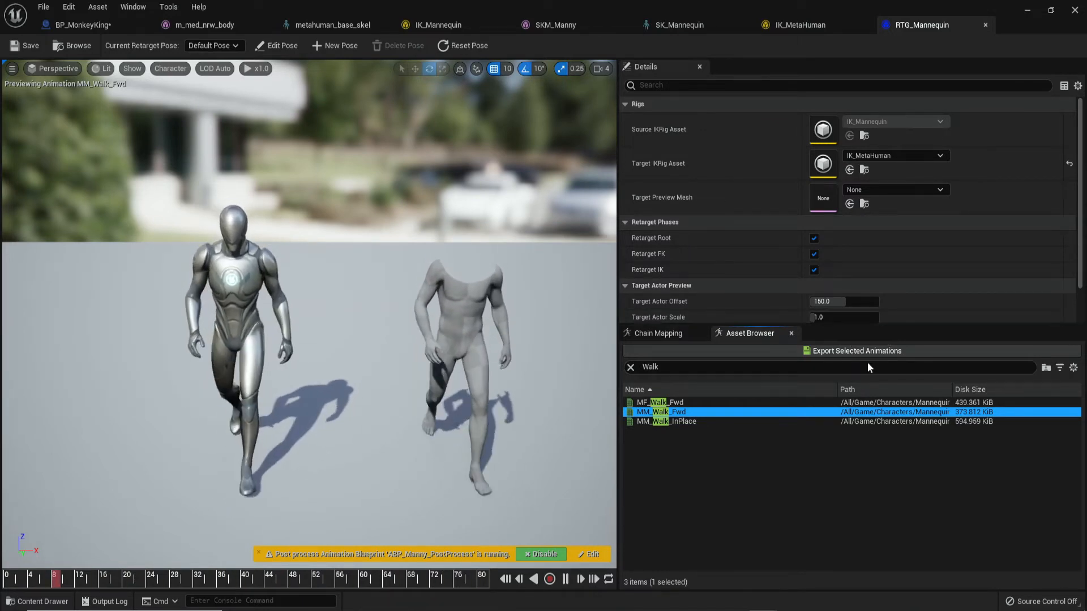
right_click_drag(575, 341, 609, 335)
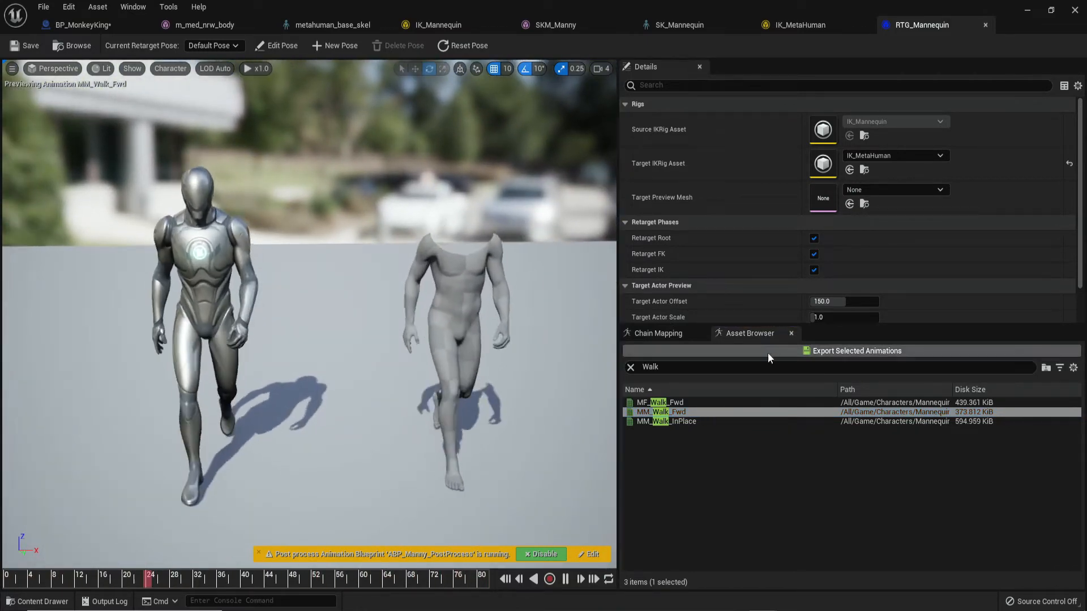
Export the selected MM_Walk_Fwd animation as a retargeted asset into the MetaHumans folder and return to the level.
left_click(793, 352)
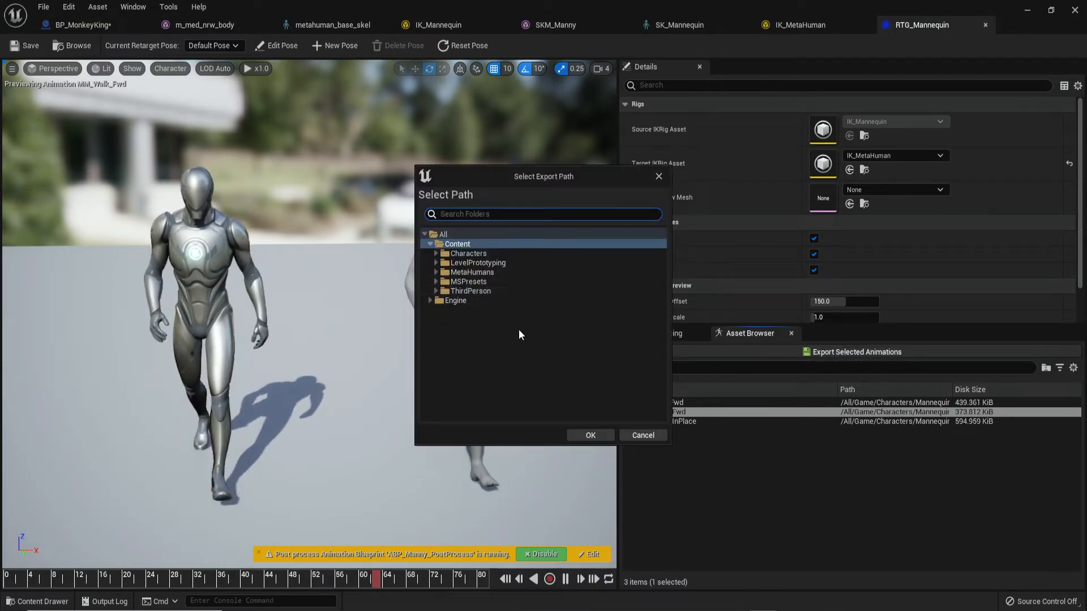
double_click(490, 273)
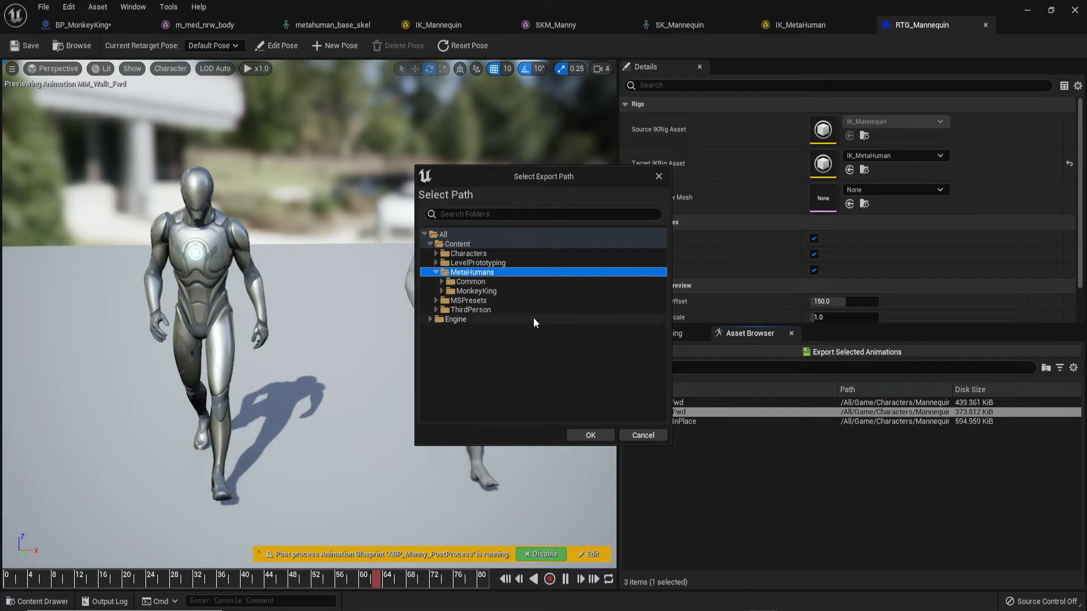
left_click(582, 433)
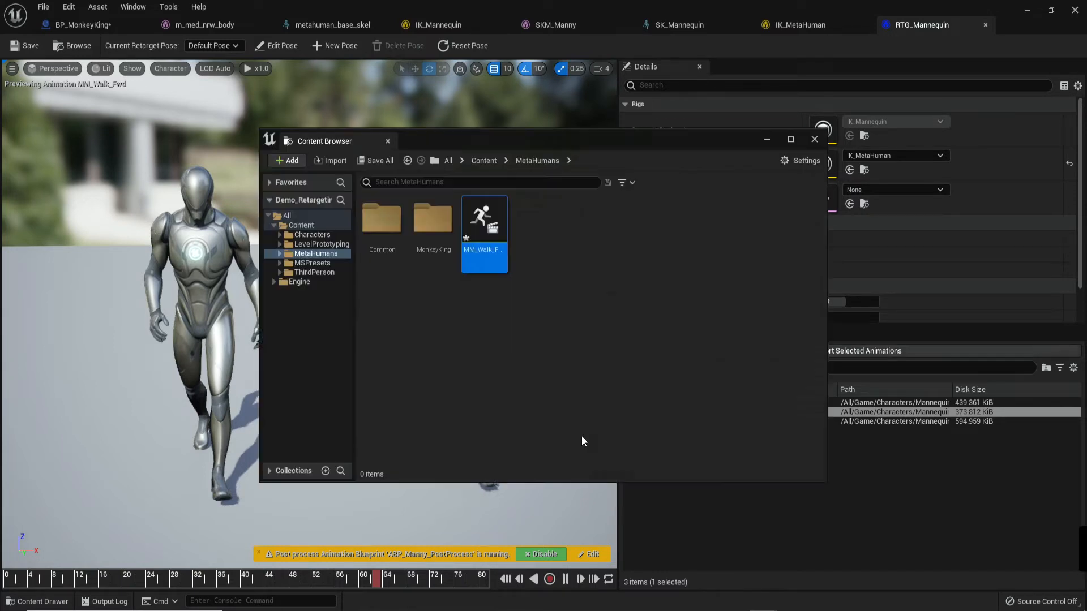
left_click(767, 139)
left_click(1025, 9)
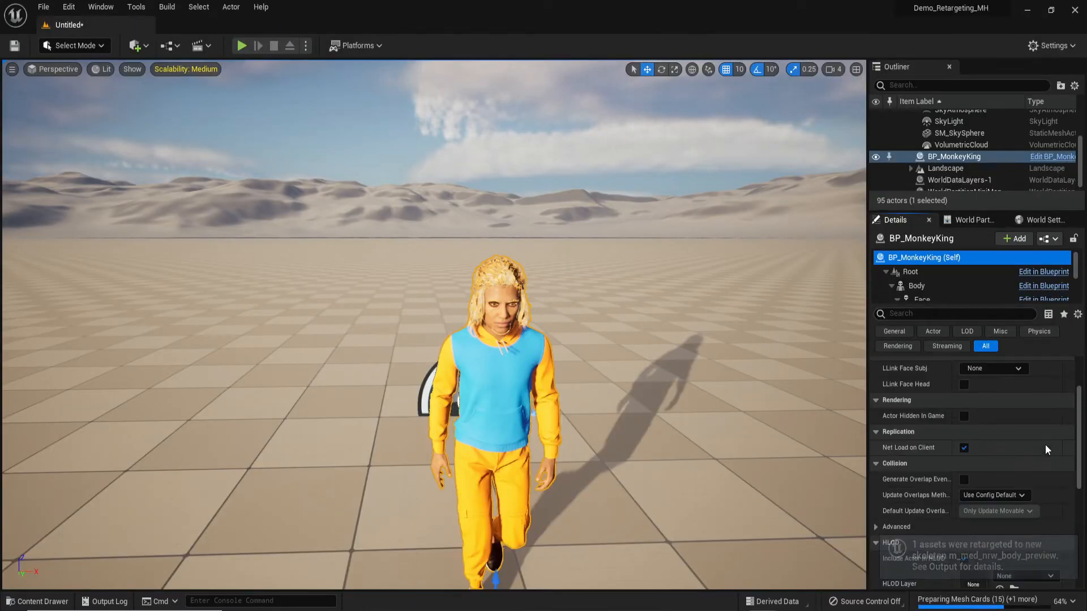
Set the Body component's Anim to Play on BP_MonkeyKing to MM_Walk_Fwd_Retargeted.
scroll(1044, 443, "down", 5)
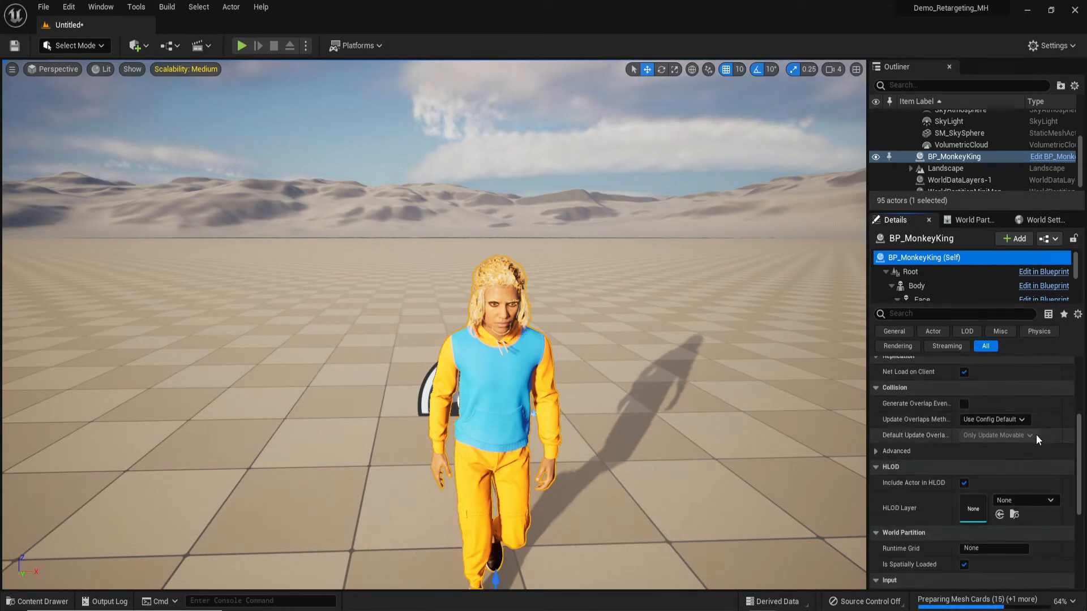
left_click(917, 286)
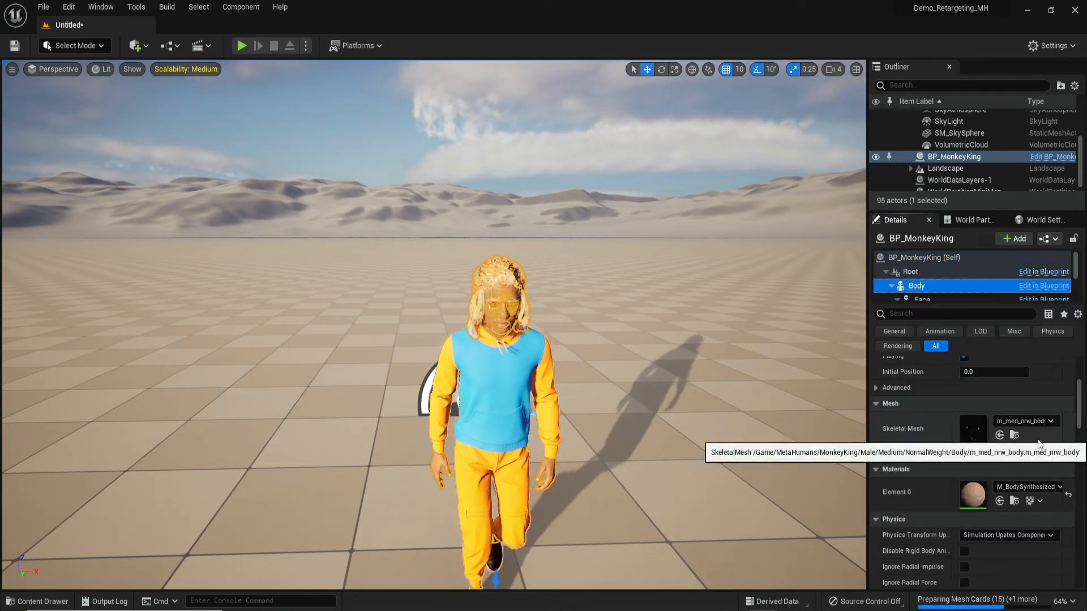
scroll(1034, 439, "up", 5)
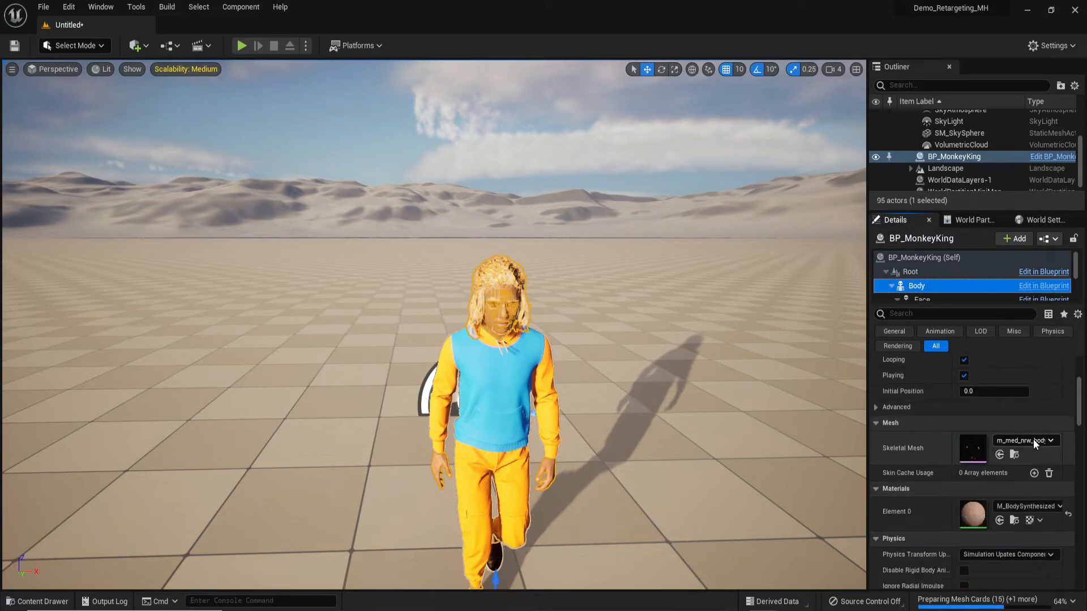
left_click(1036, 457)
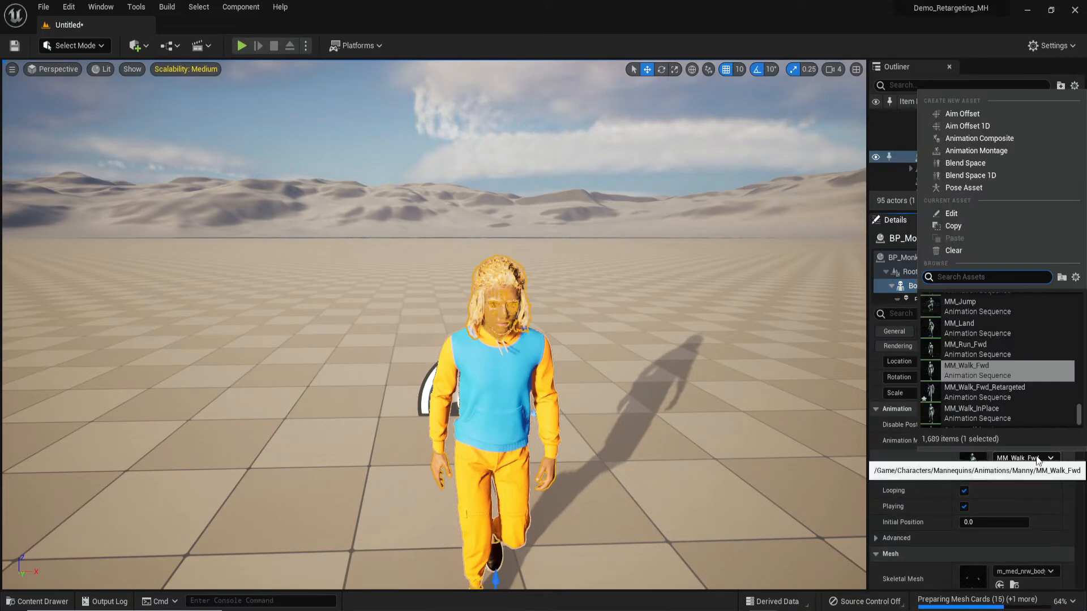
left_click(1007, 395)
Switch the Body's animation to MM_Walk_Fwd and back to MM_Walk_Fwd_Retargeted to compare both poses from the character's side.
key("s")
right_click_drag(667, 412, 476, 419)
key("d")
key("d")
key("a")
key("w")
right_click_drag(796, 427, 796, 427)
key("d")
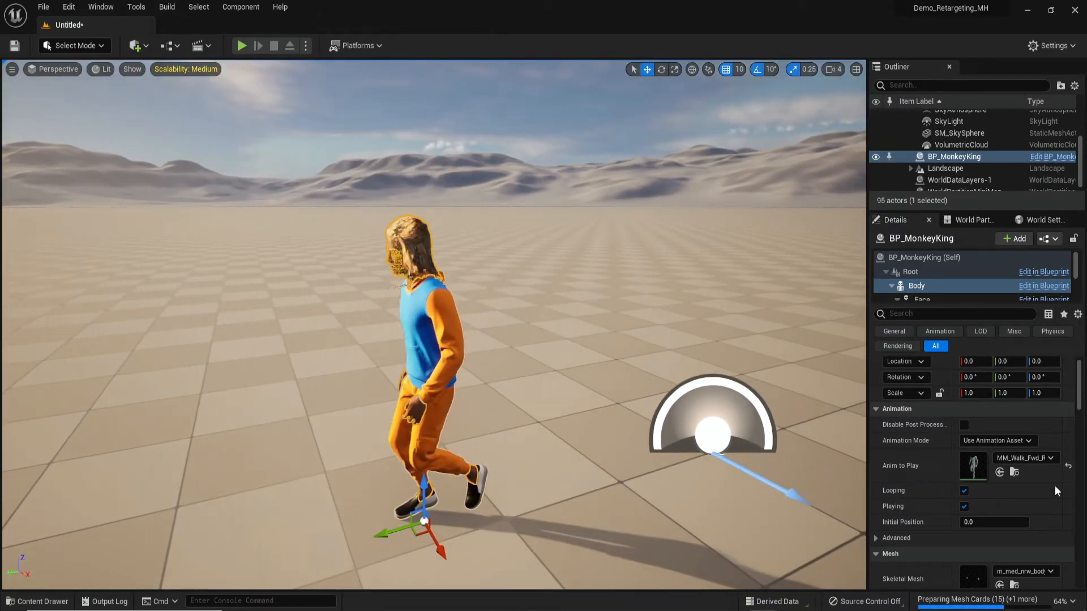
left_click(1018, 460)
left_click(985, 356)
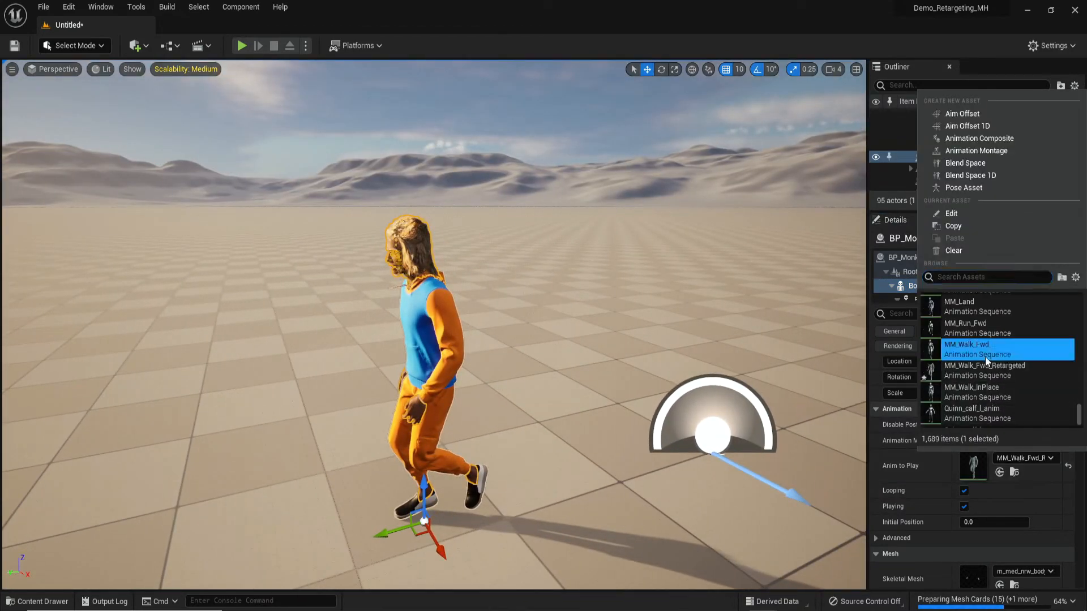
left_click(1019, 458)
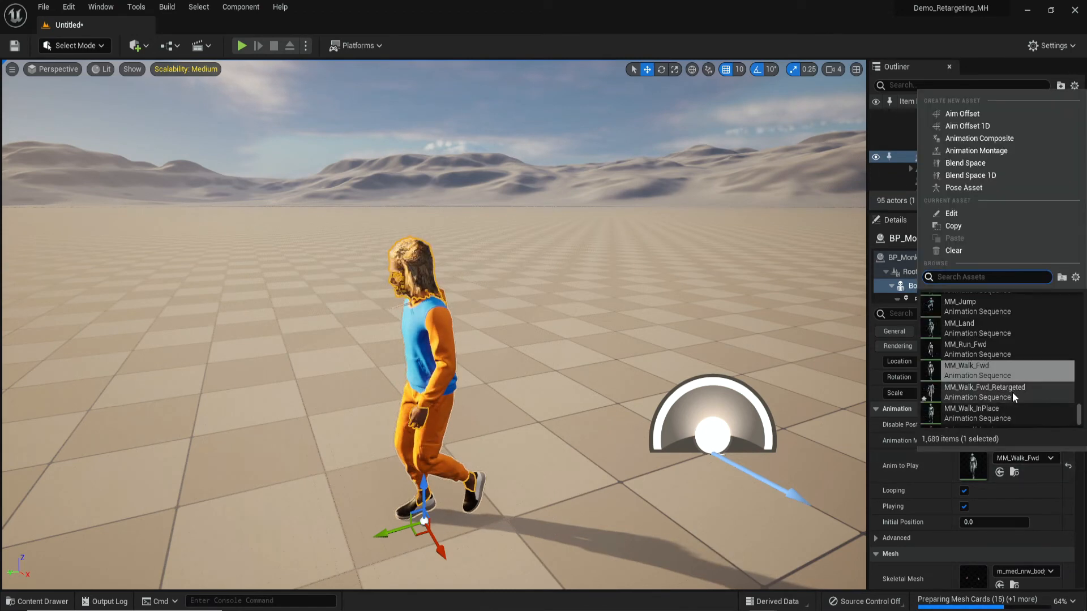
left_click(1012, 392)
left_click_drag(716, 426, 272, 74)
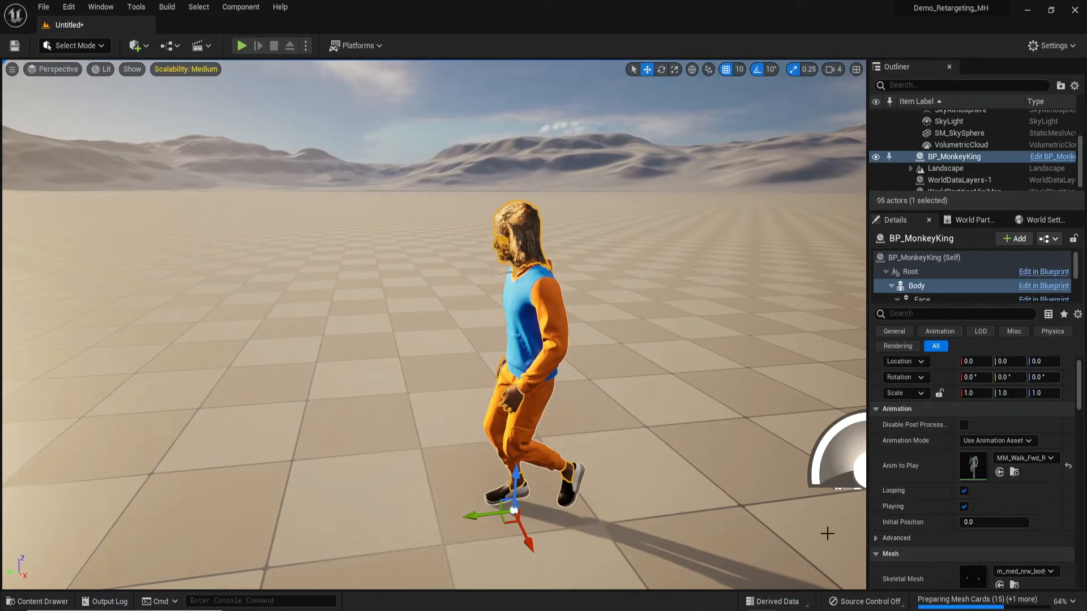
Reset the IK_MetaHuman rig's pose, save the rig, and return to the RTG_Mannequin retargeter.
left_click(790, 587)
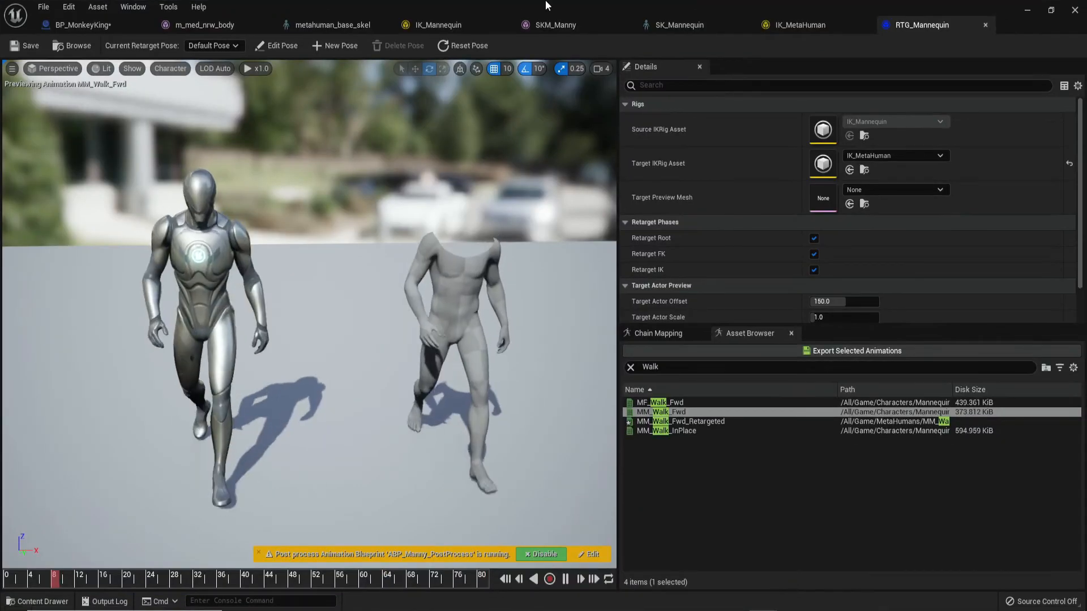
left_click(770, 32)
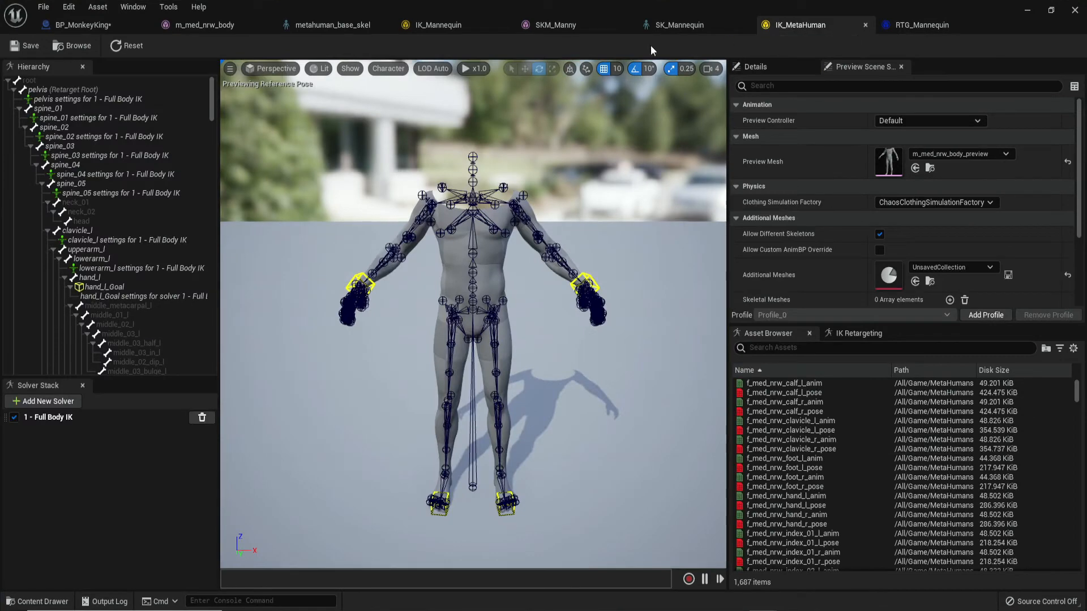
left_click(132, 44)
left_click(31, 48)
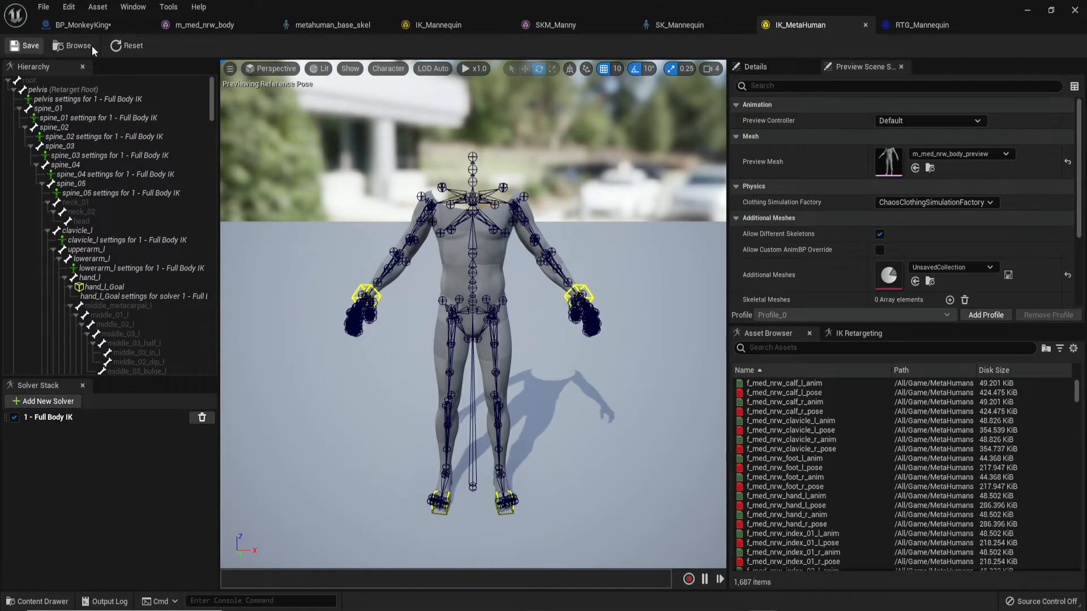
left_click(900, 25)
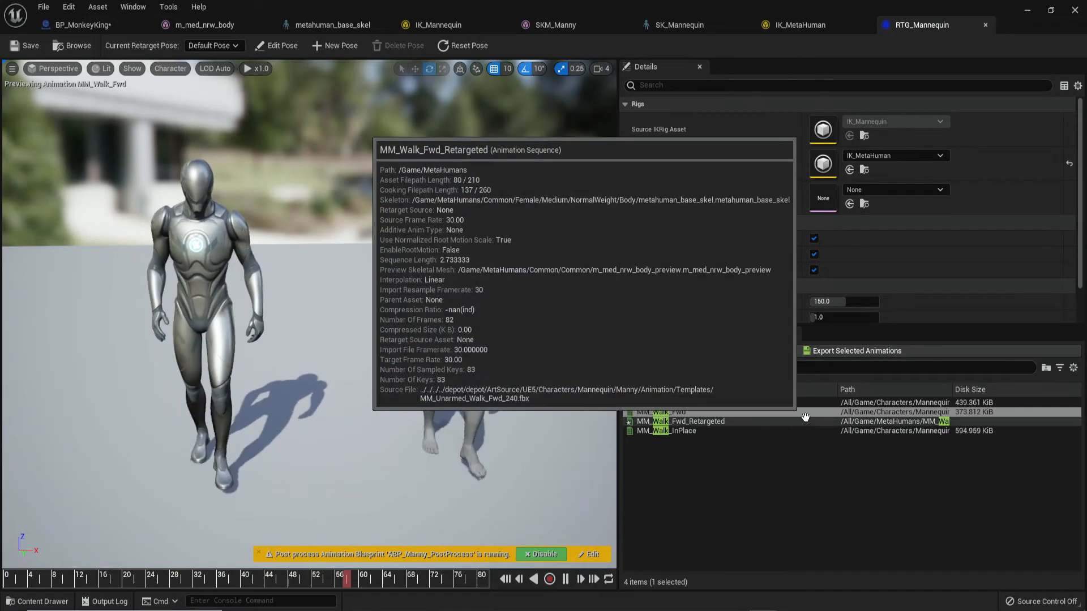
Export the MM_Walk_Fwd animation again as a retargeted asset into the MetaHumans folder and put the resulting asset window away.
left_click(782, 430)
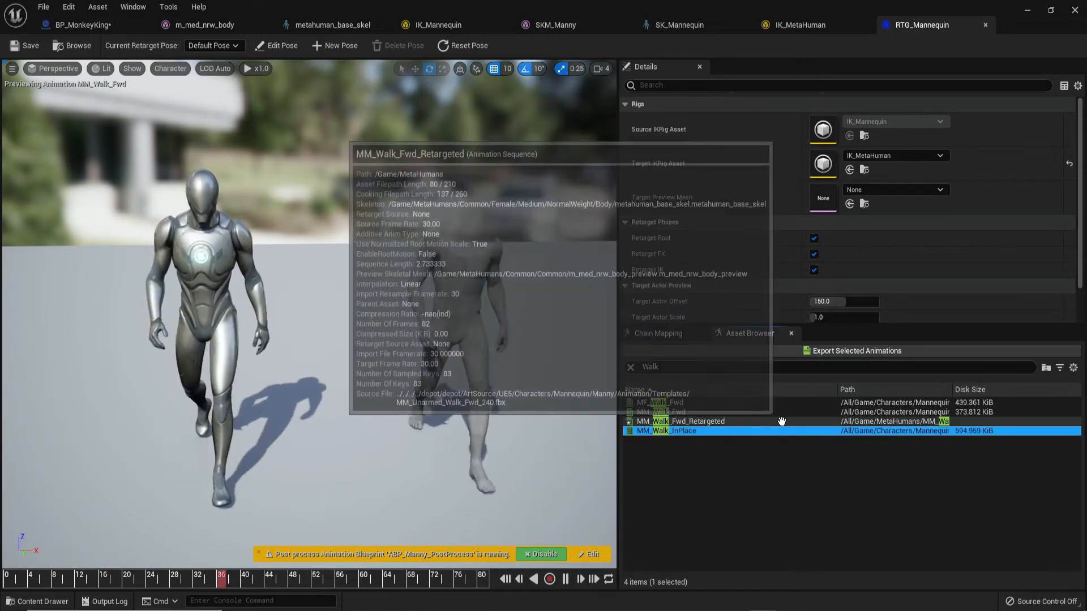
left_click(781, 422)
left_click(781, 413)
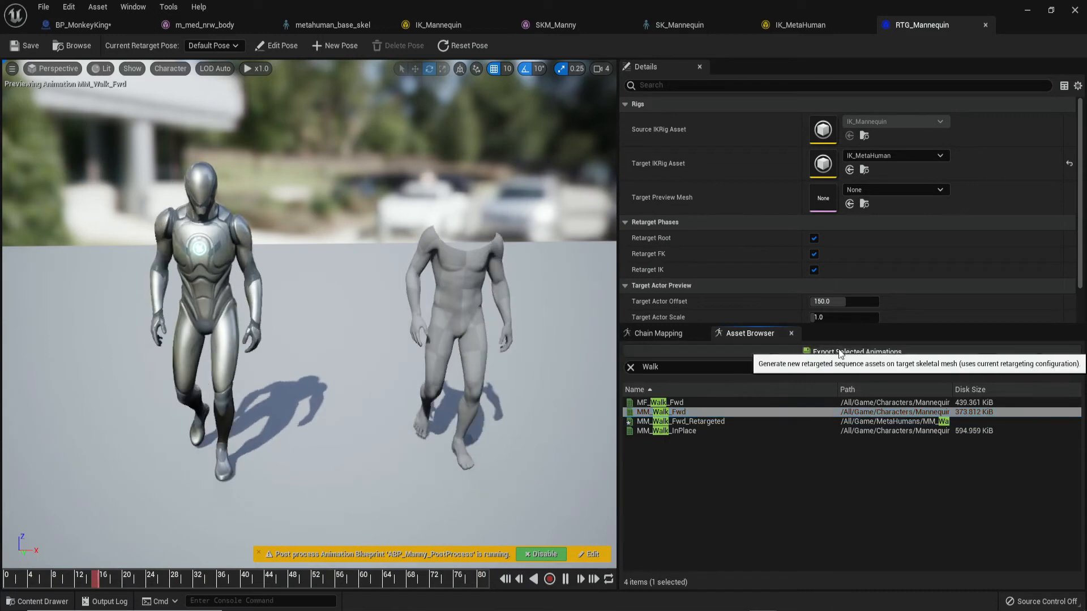
left_click(840, 352)
left_click(472, 273)
double_click(474, 272)
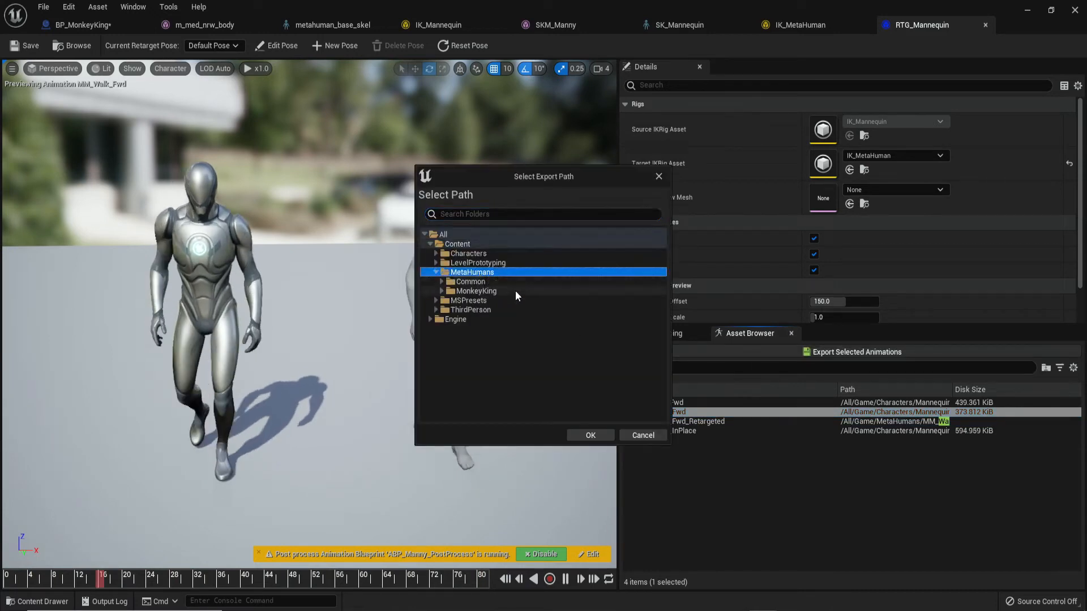
left_click(509, 290)
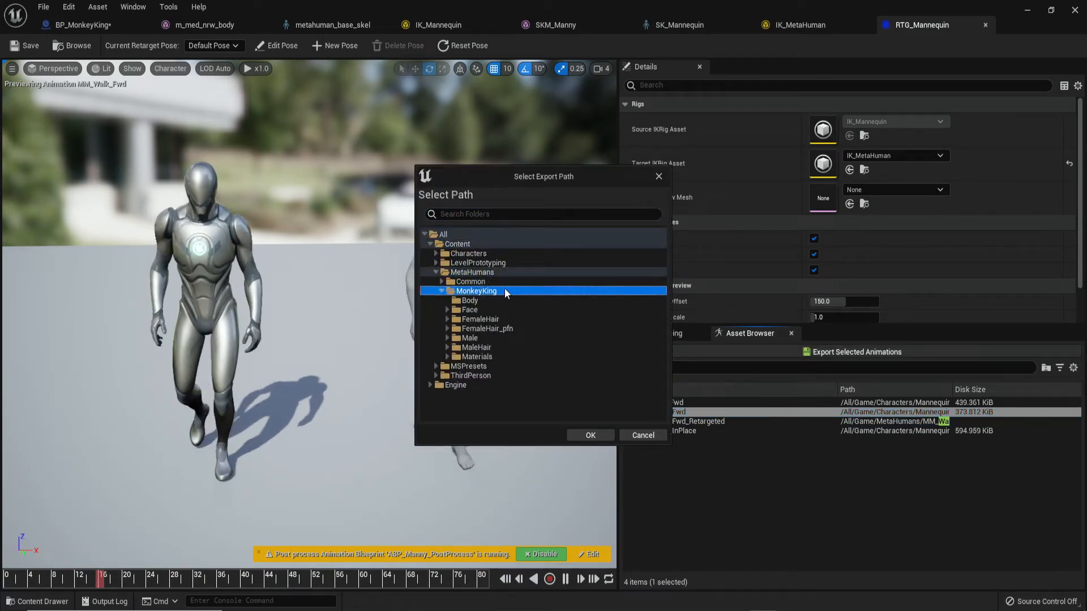
double_click(509, 291)
left_click(501, 272)
left_click(590, 435)
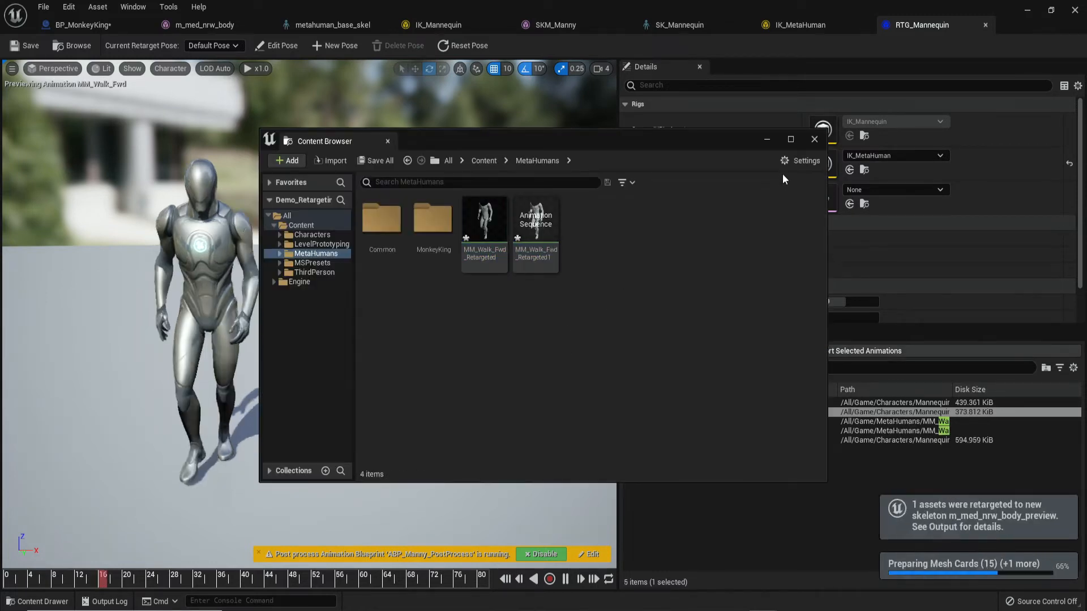
left_click(765, 140)
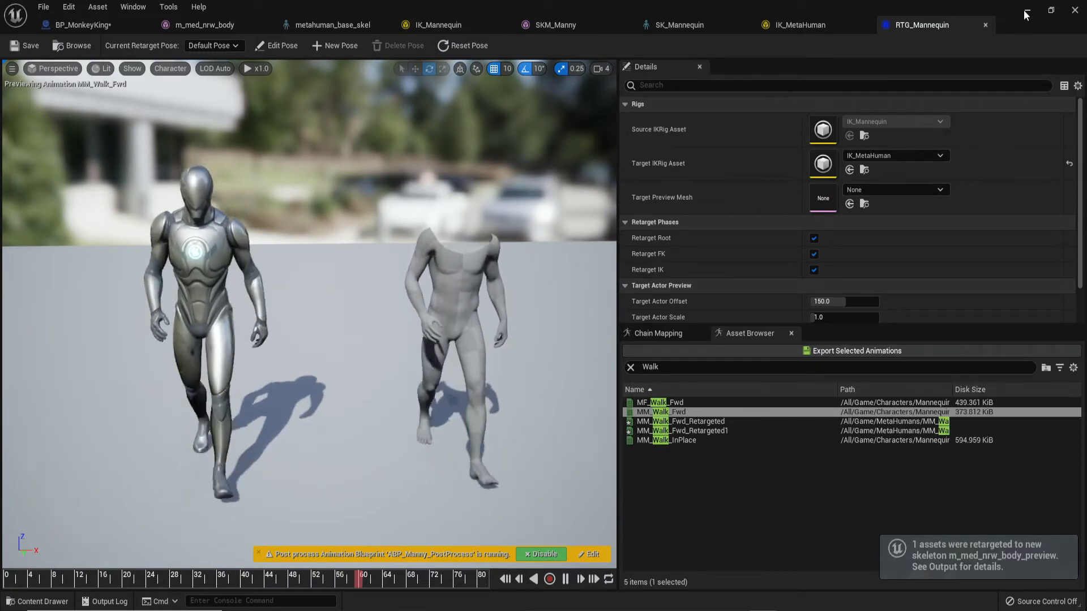
Save all modified assets and save the level as Untitled in the Content folder.
left_click(44, 7)
left_click(75, 101)
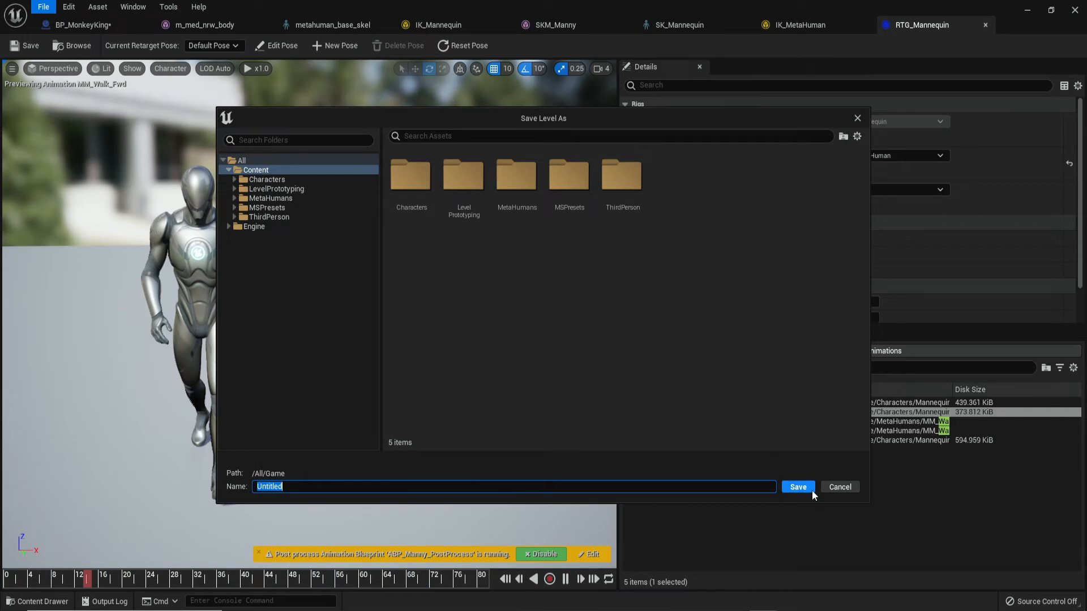
left_click(809, 488)
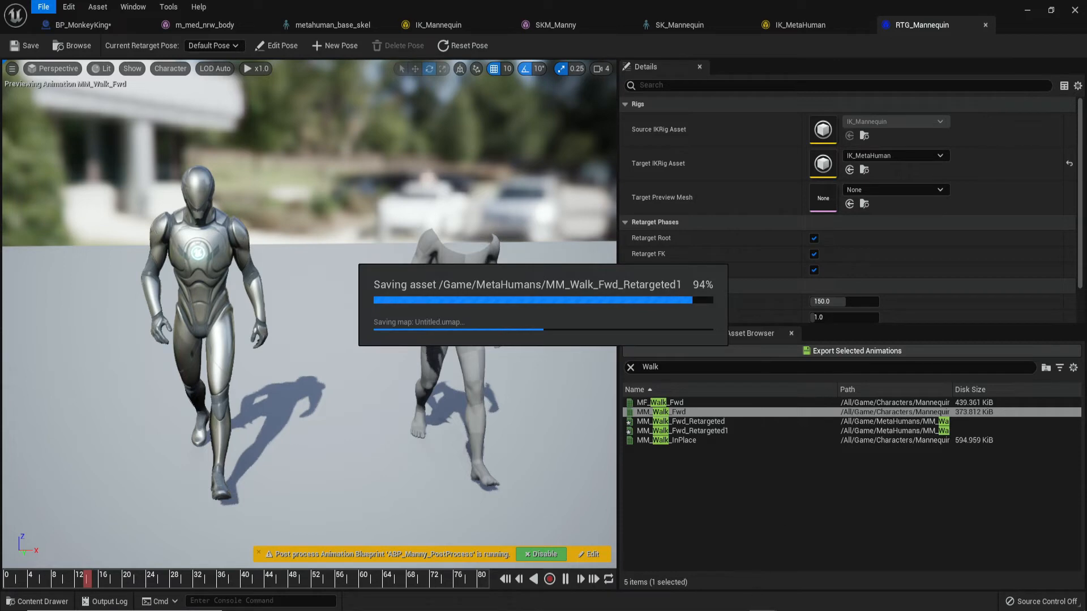
left_click(666, 576)
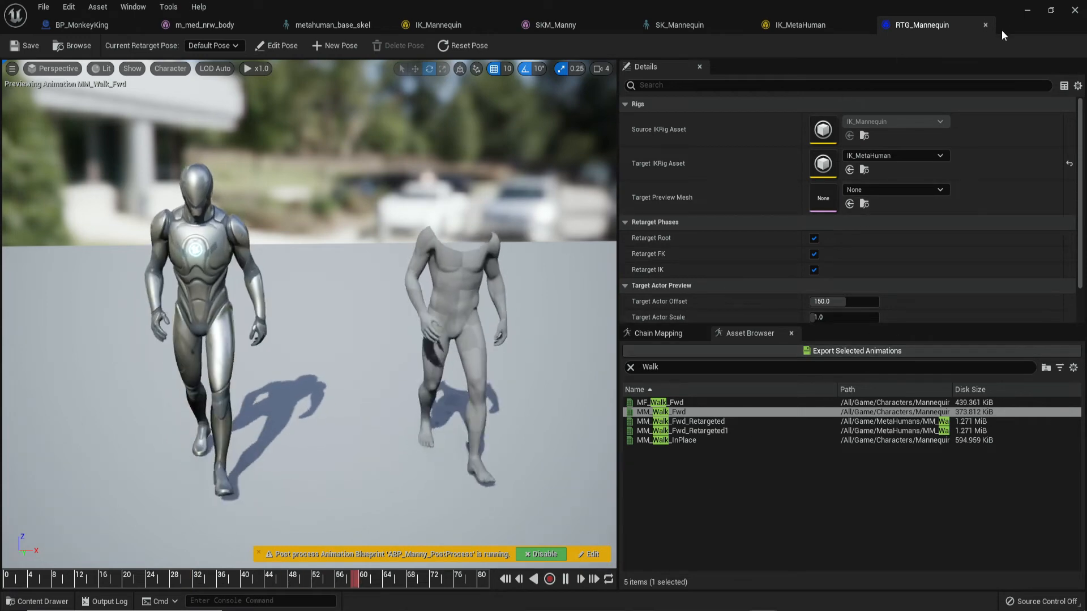
Return to the level and set the Body component's Anim to Play on BP_MonkeyKing to MM_Walk_Fwd_Retargeted1.
left_click(1027, 10)
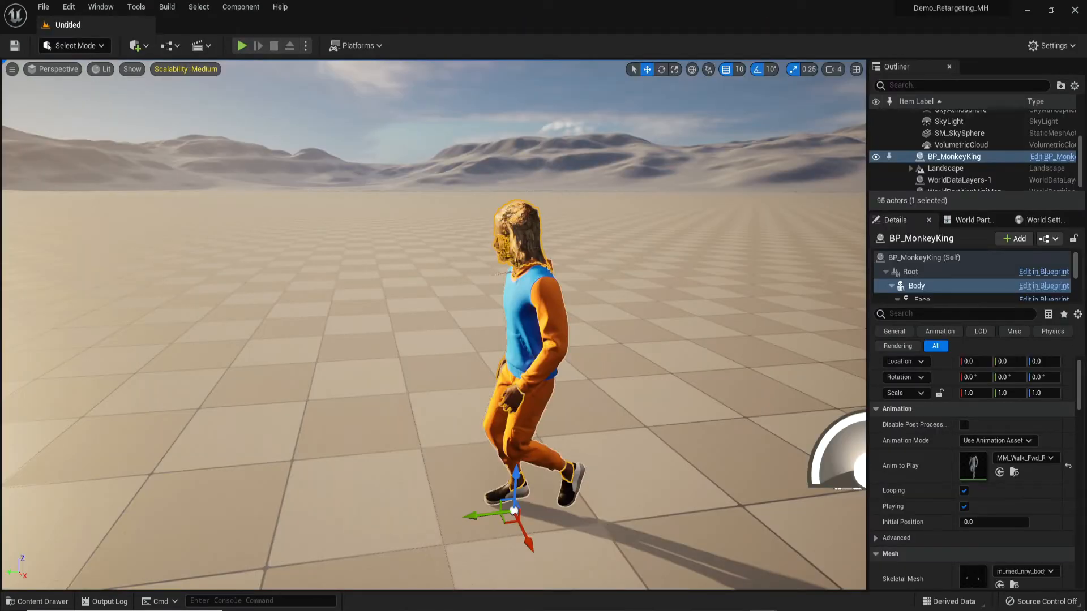
right_click_drag(597, 363, 770, 345)
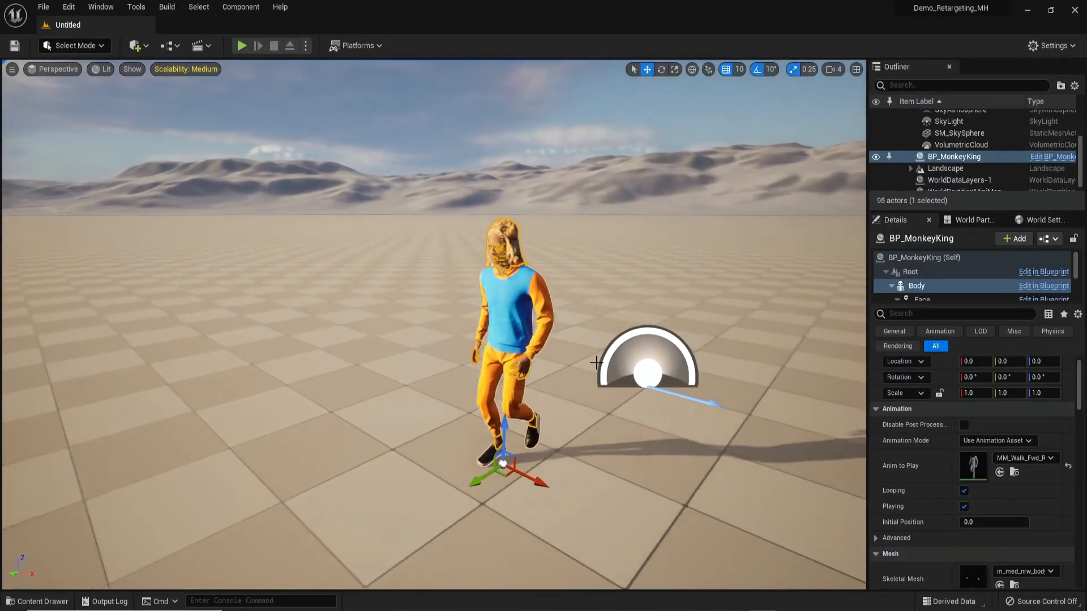
left_click(1025, 458)
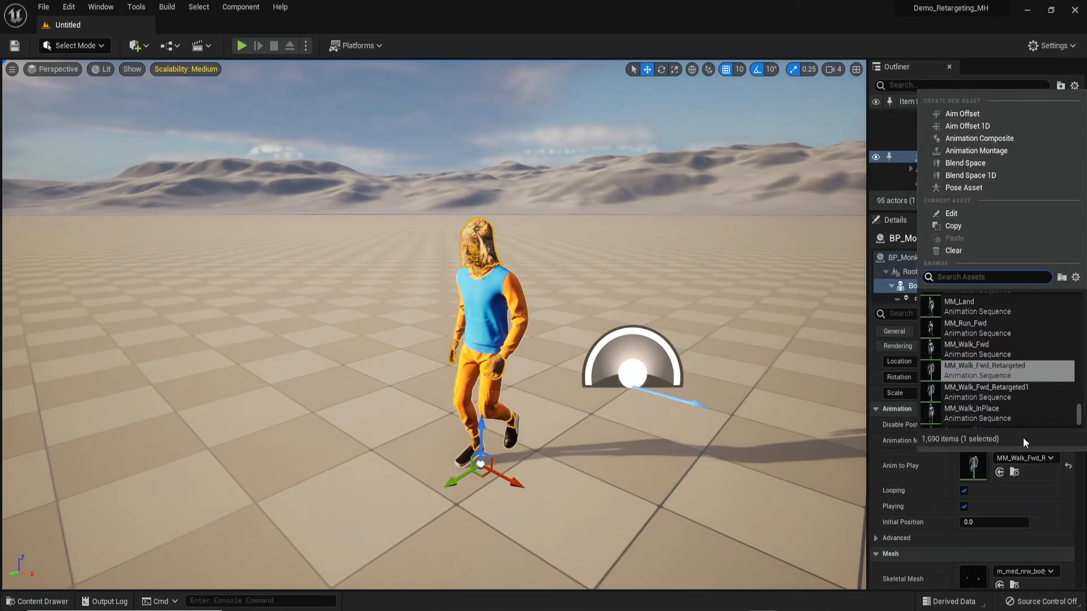
left_click(1023, 393)
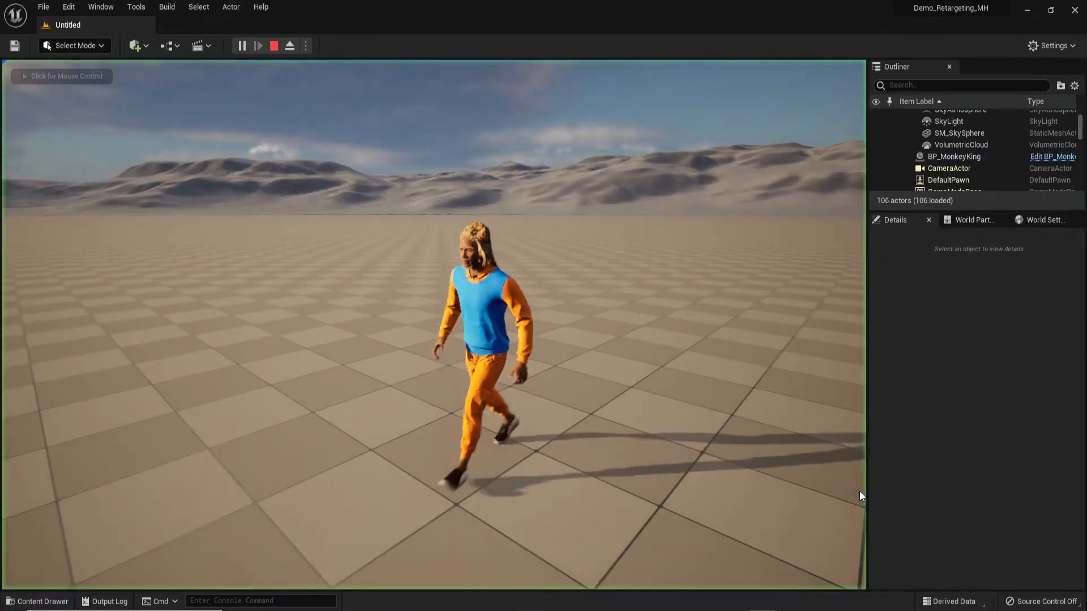
Play the level, move around BP_MonkeyKing to examine its walk from the front and both sides, and stop playing.
left_click(702, 408)
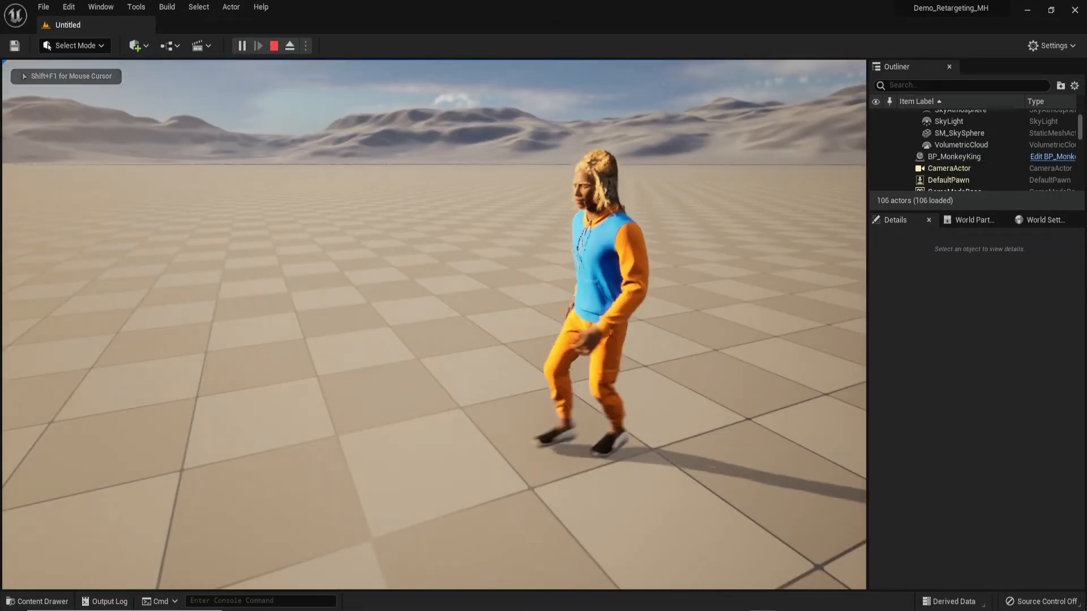
key("w")
key("a")
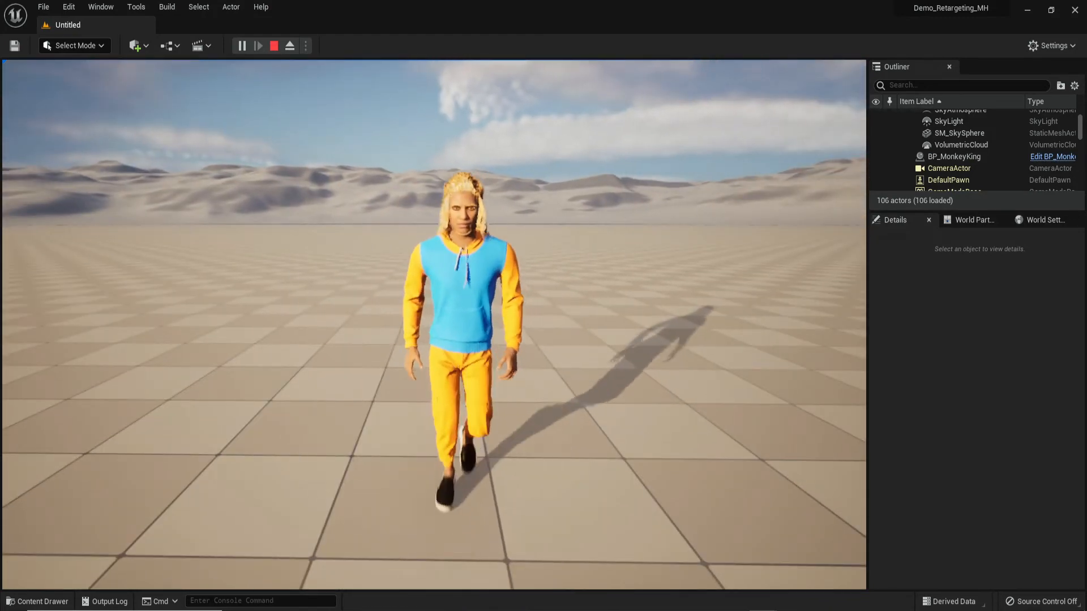
key("a")
key("a")
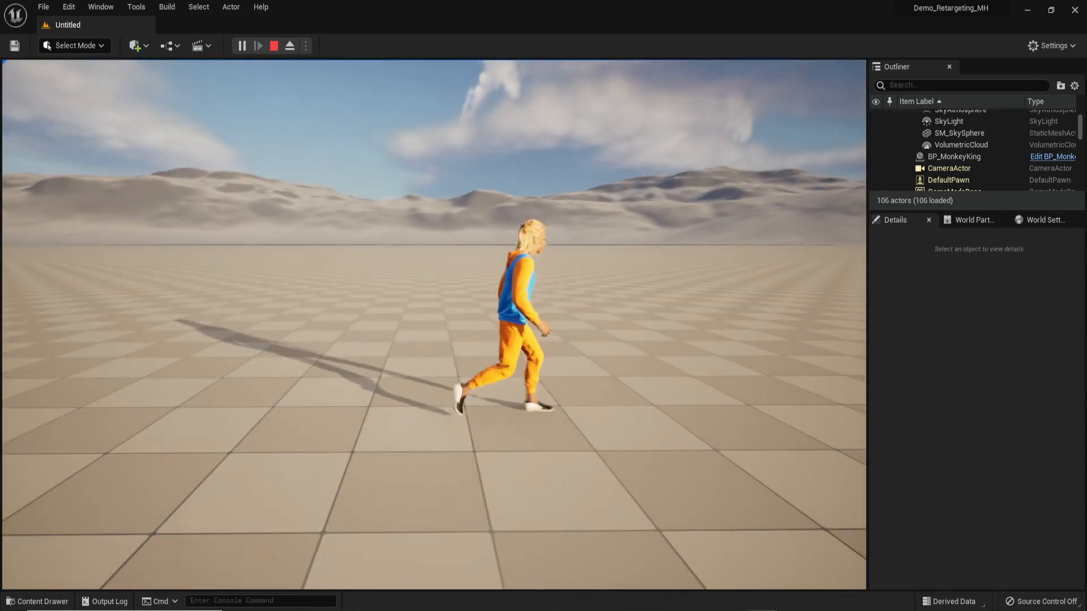
key("w")
key("d")
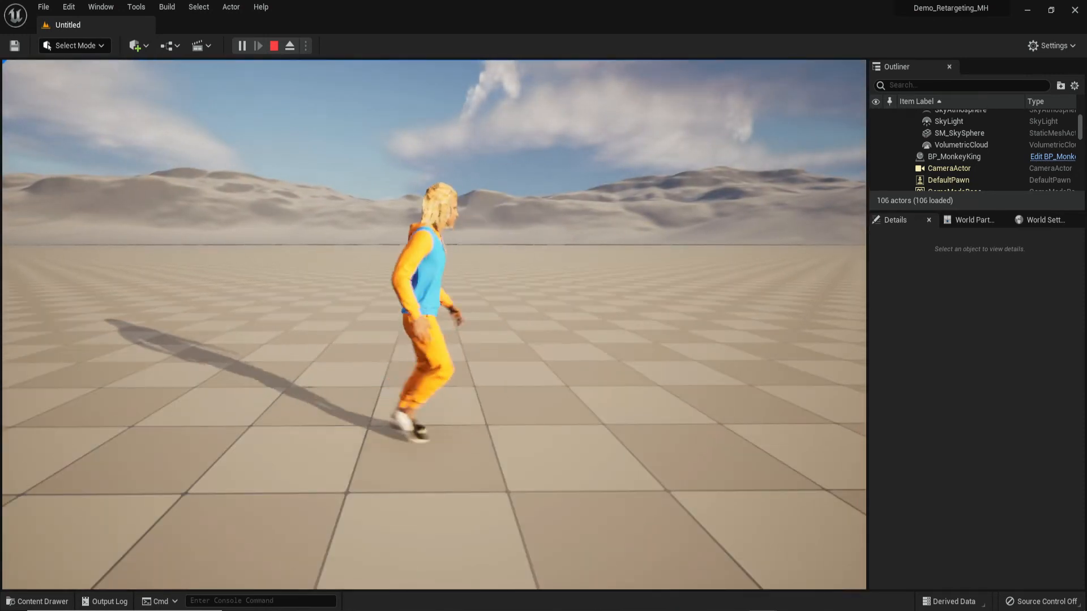
key("Escape")
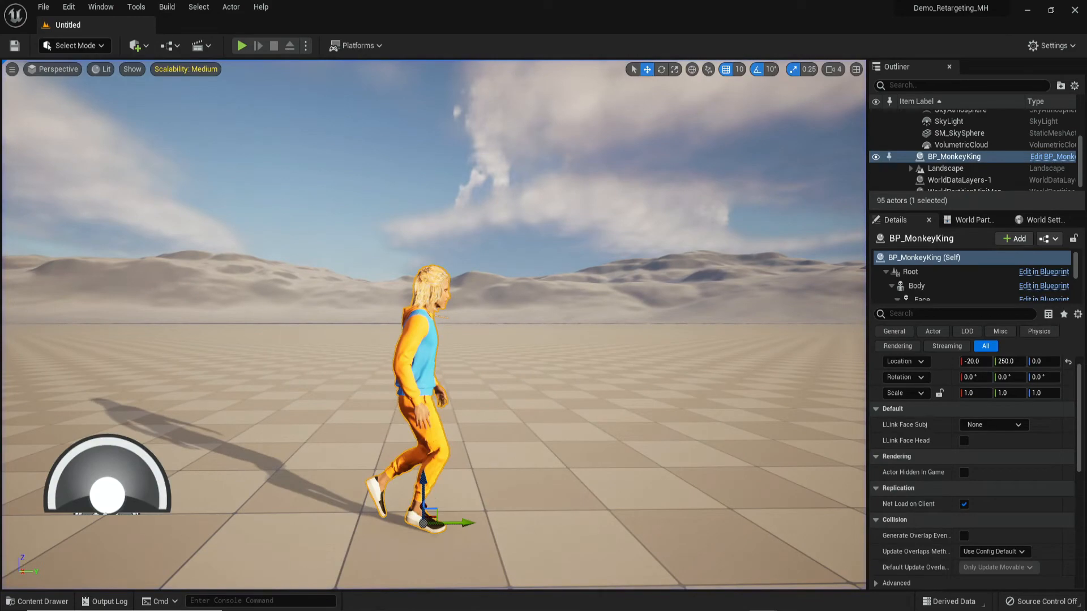
key("d")
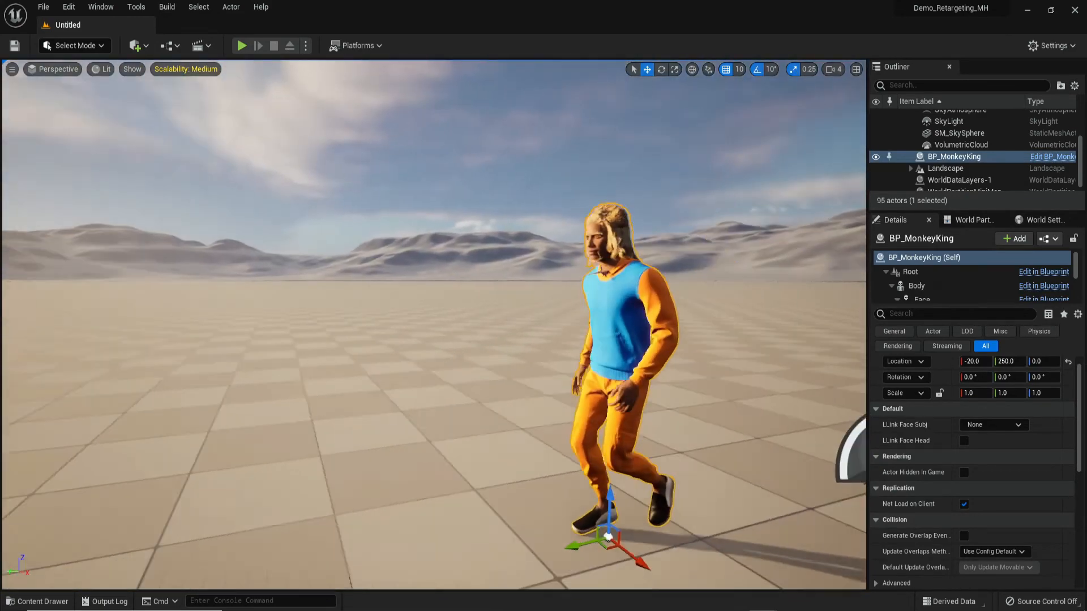
key("s")
key("d")
key("e")
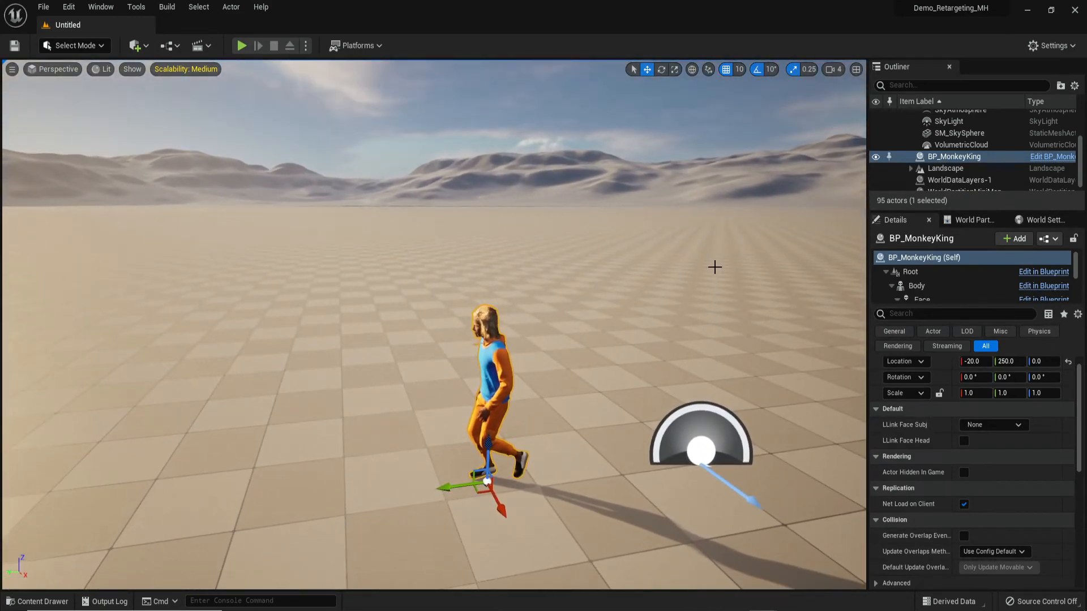
key("ctrl+space")
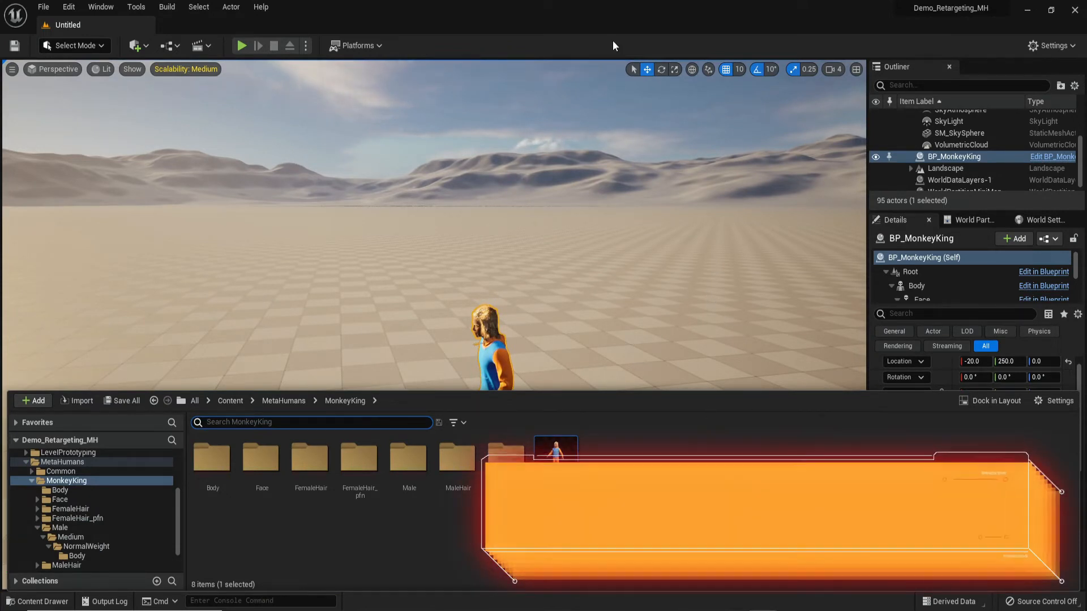
key("ctrl+space")
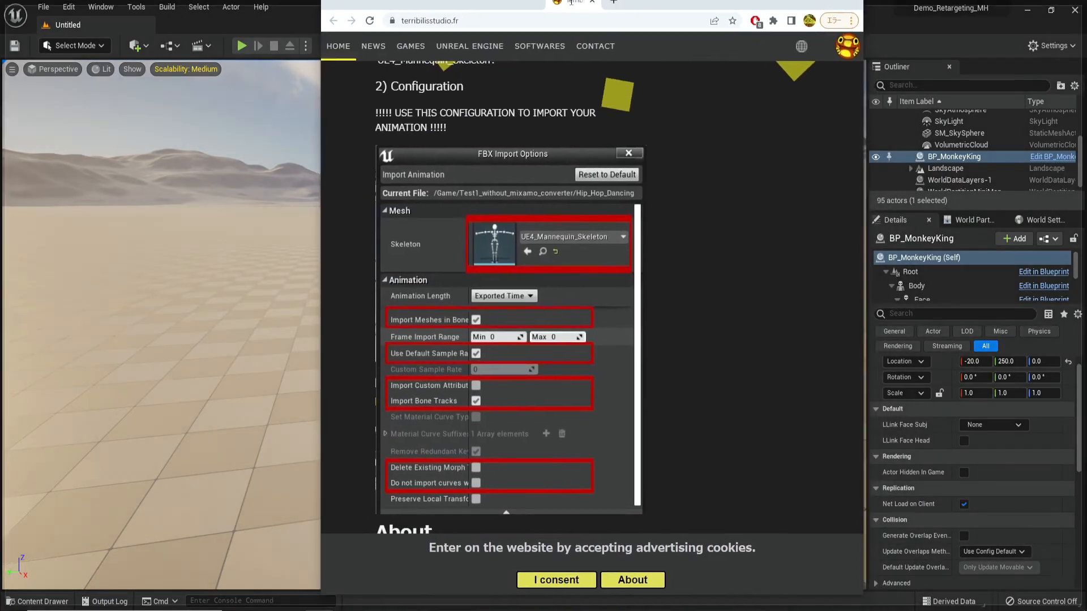
Review the Mixamo converter web page, switch to File Explorer and open the Mannequins folder inside mixamo_converter.
scroll(621, 208, "up", 10)
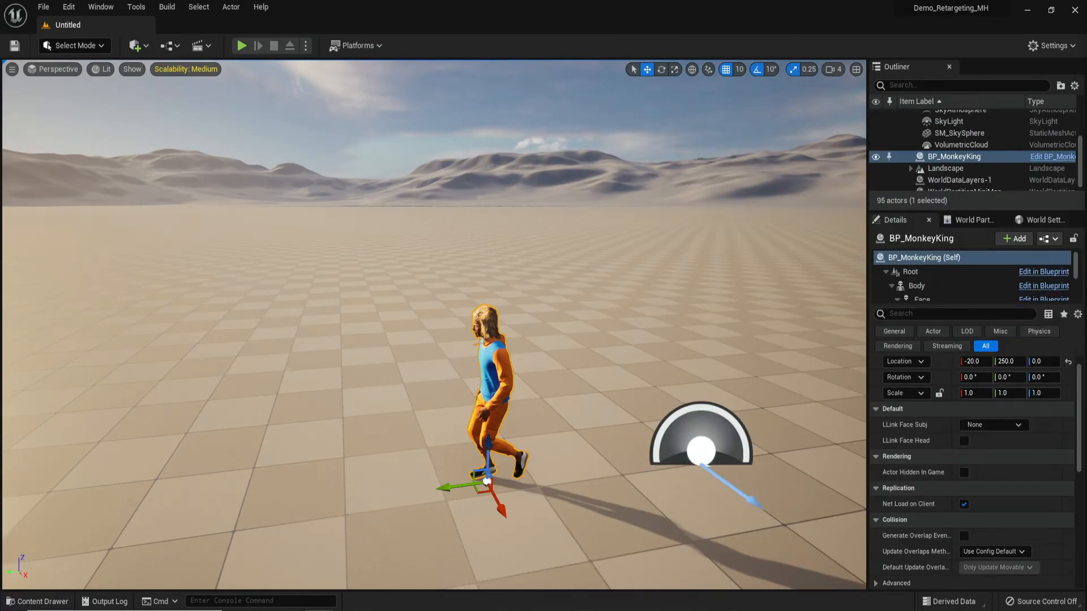
key("alt+Tab")
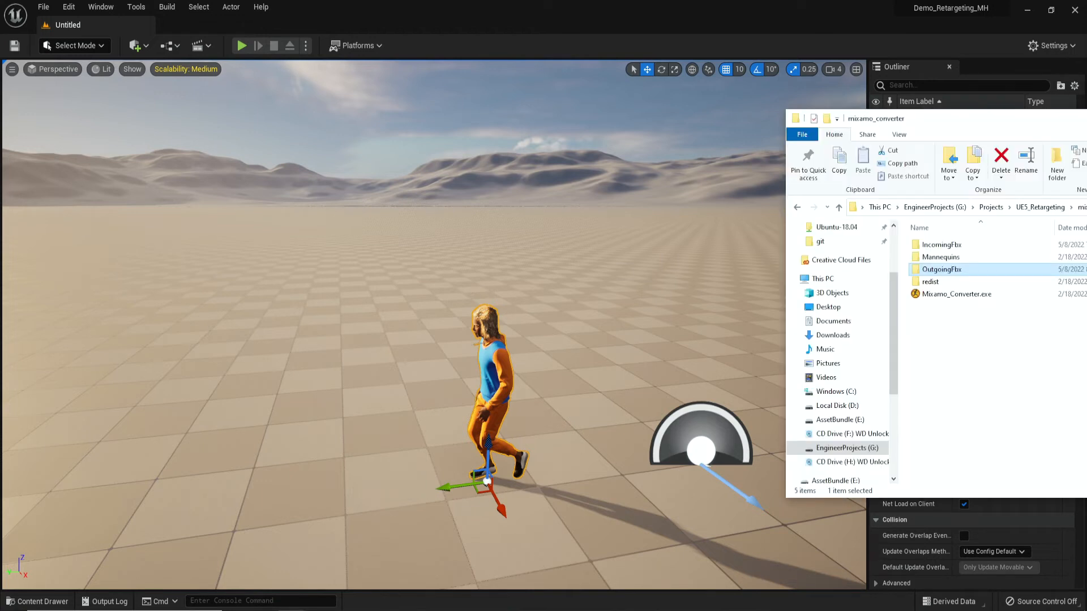
left_click_drag(1076, 121, 640, 140)
left_click(627, 413)
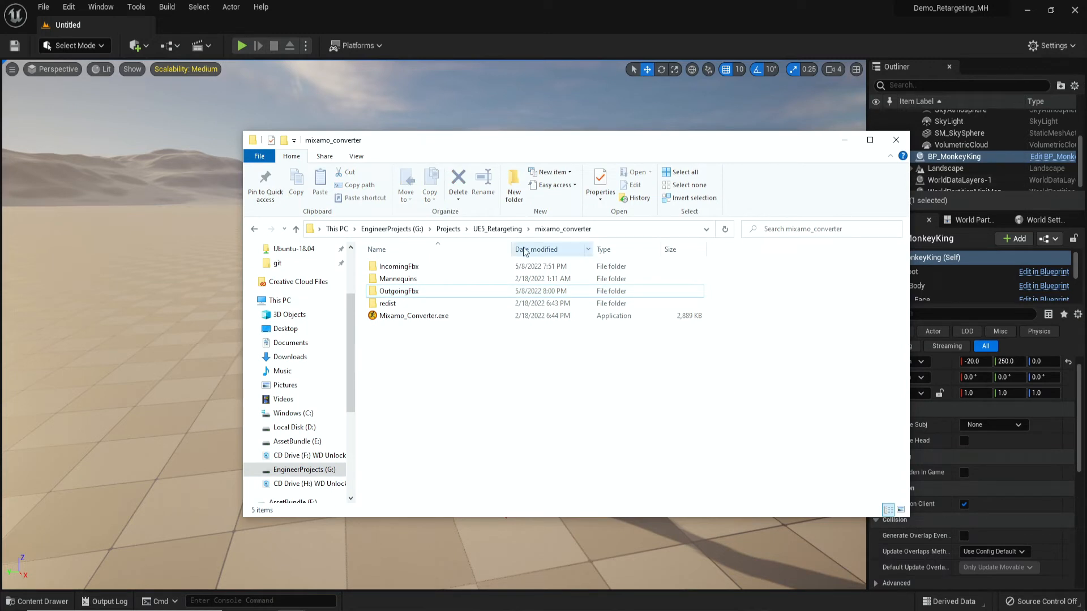
double_click(432, 279)
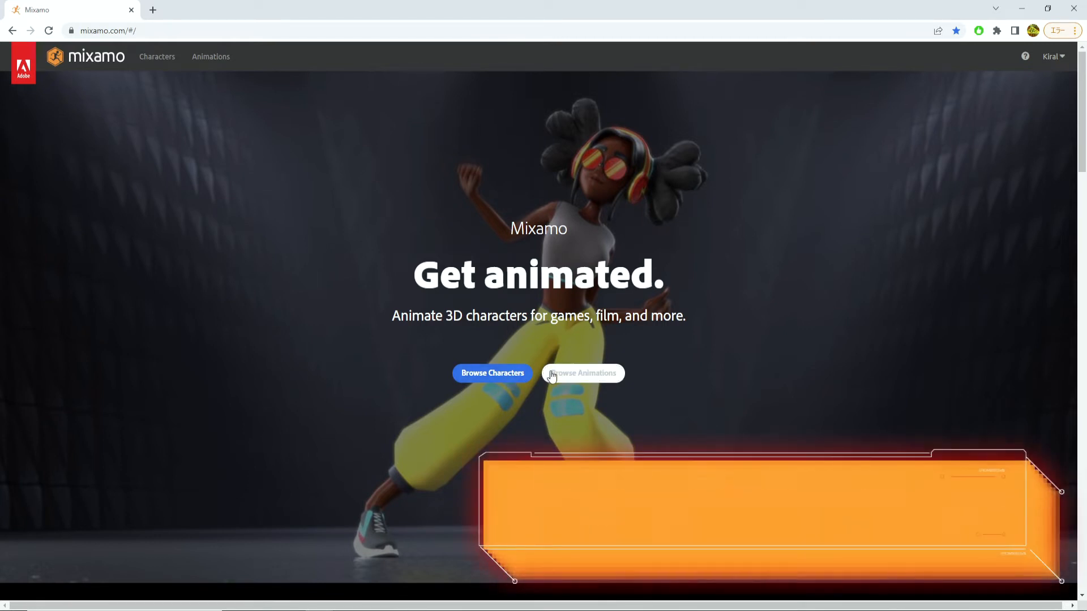
On the Mixamo website, upload SK_Mannequin_For_Mixamo.FBX from the Mannequins folder as the new character and confirm the replacement.
left_click(510, 375)
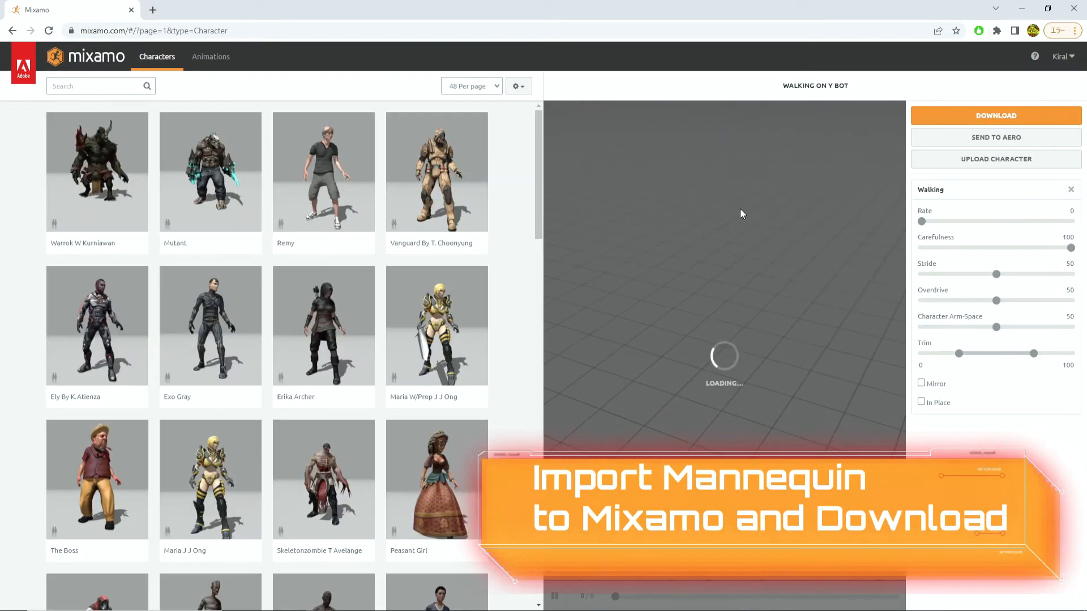
left_click(942, 166)
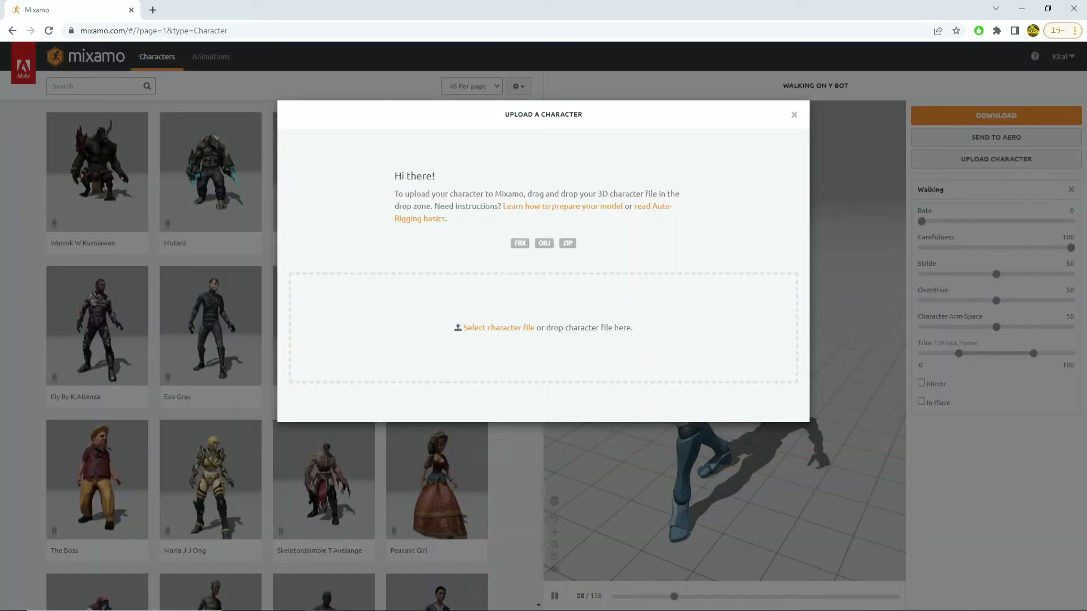
key("alt+Tab")
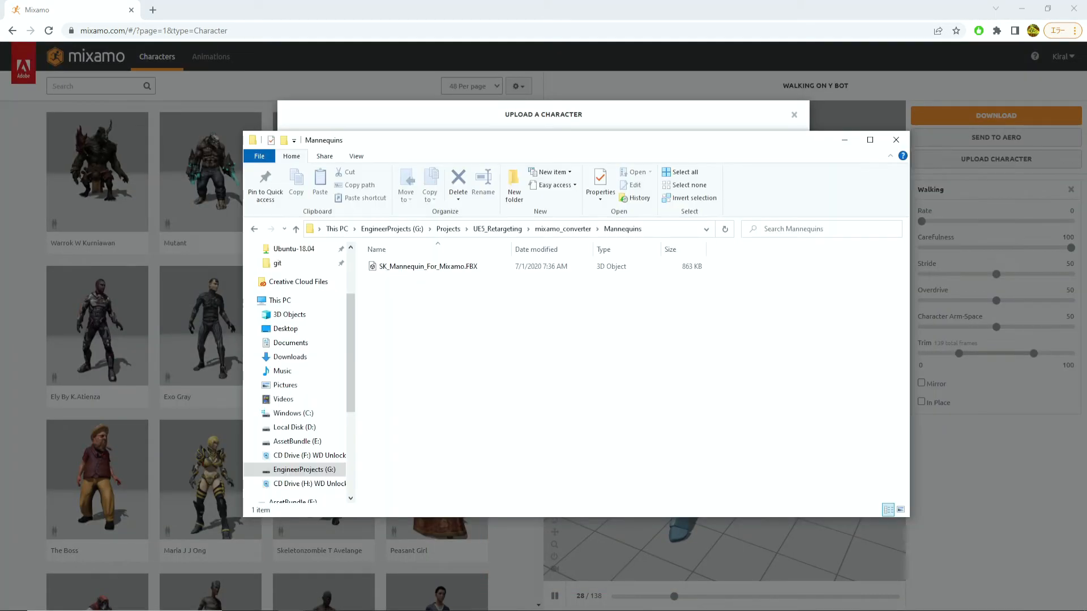
left_click_drag(556, 132, 686, 295)
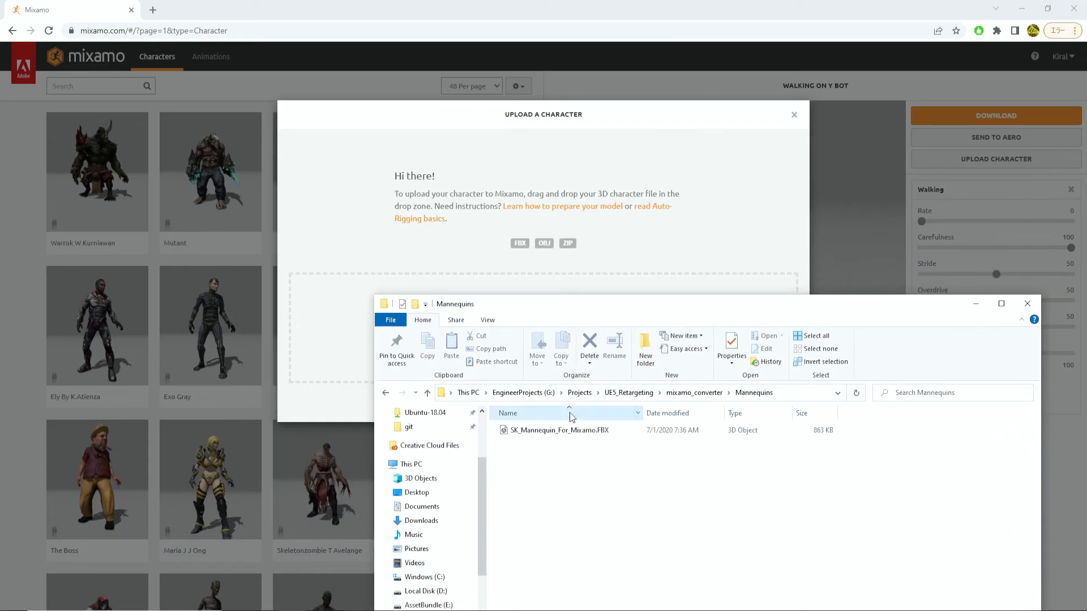
left_click_drag(557, 431, 322, 316)
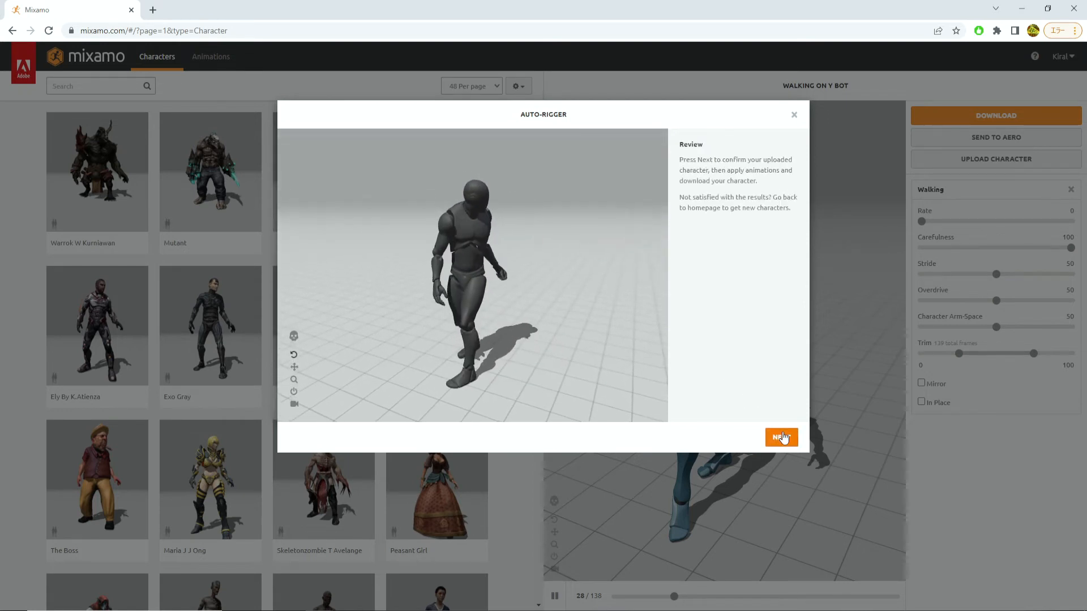
left_click(782, 439)
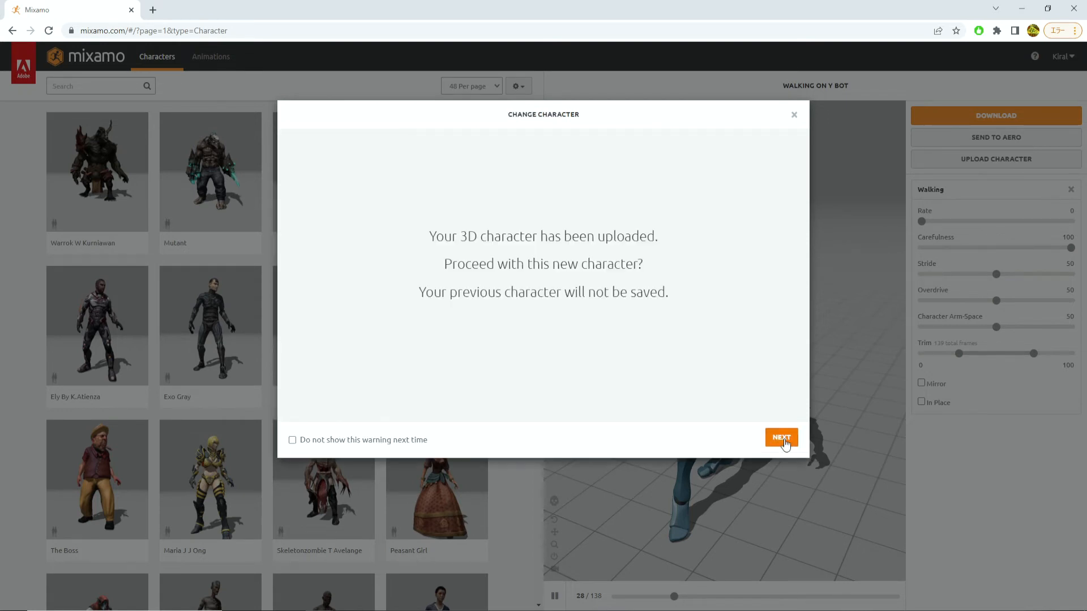
left_click(783, 439)
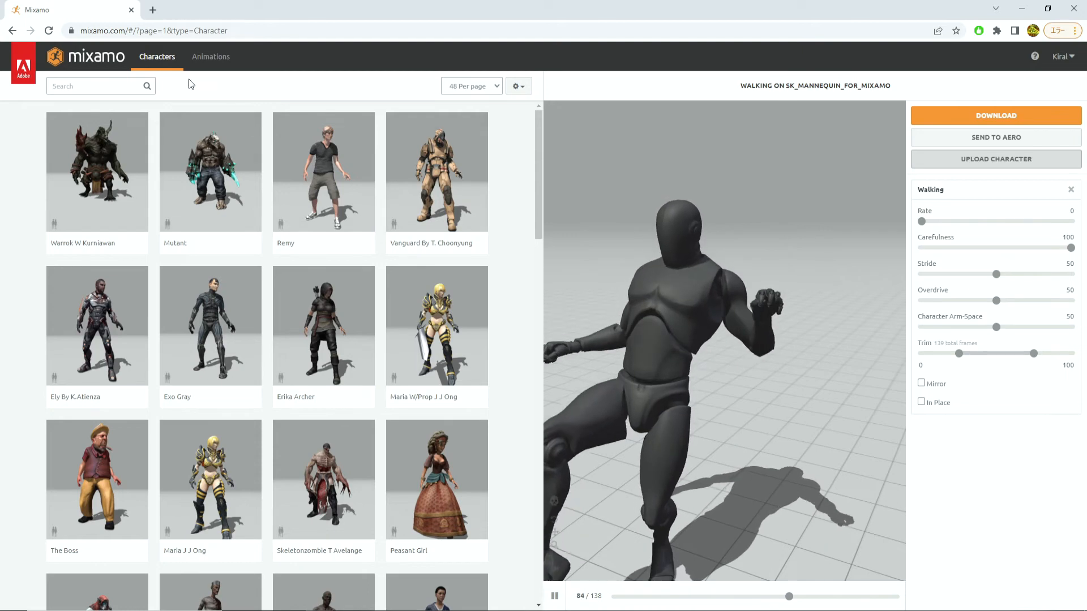
Search the Mixamo animations for "walking" and browse the matching clips.
left_click(205, 67)
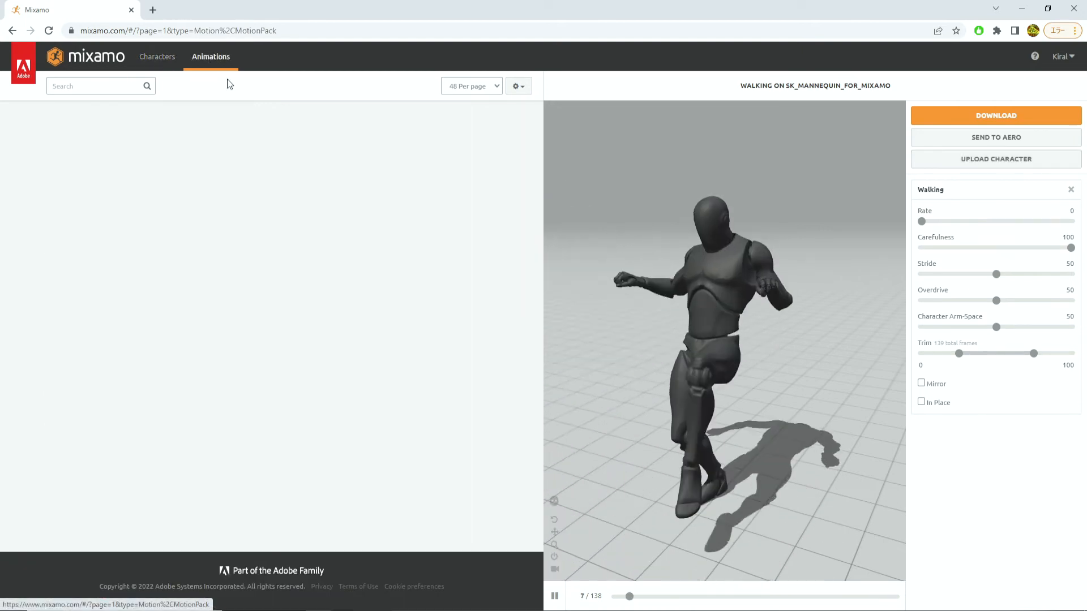
left_click(126, 88)
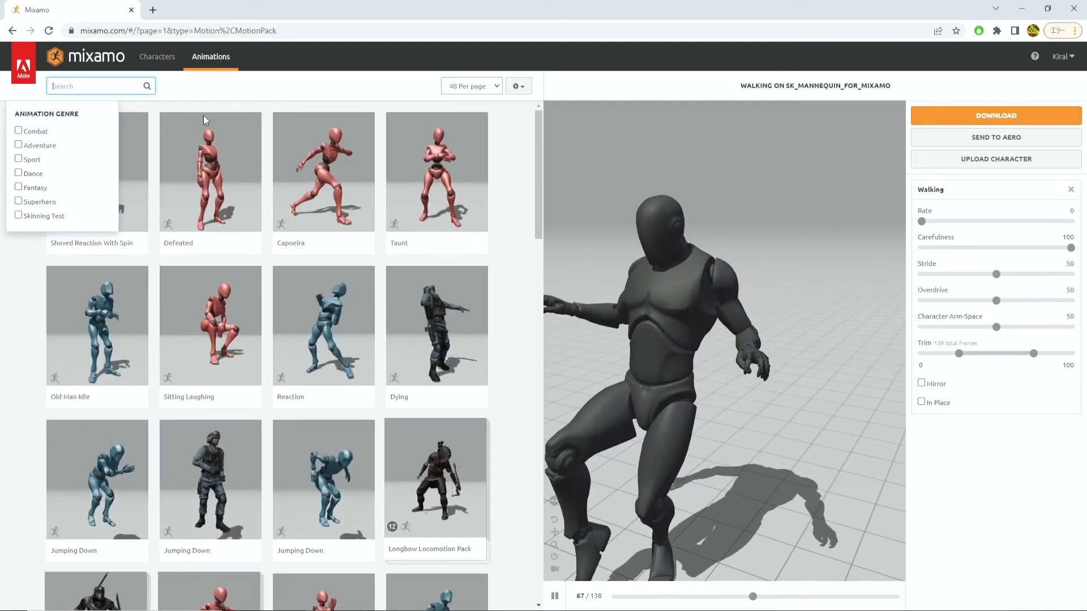
left_click(671, 437)
scroll(736, 239, "down", 5)
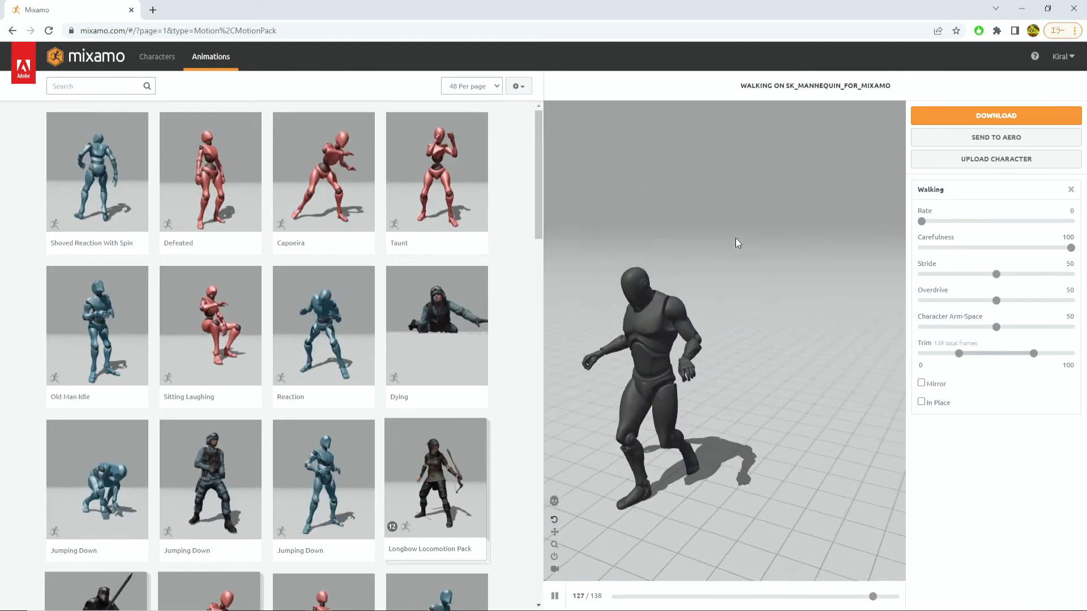
left_click(131, 87)
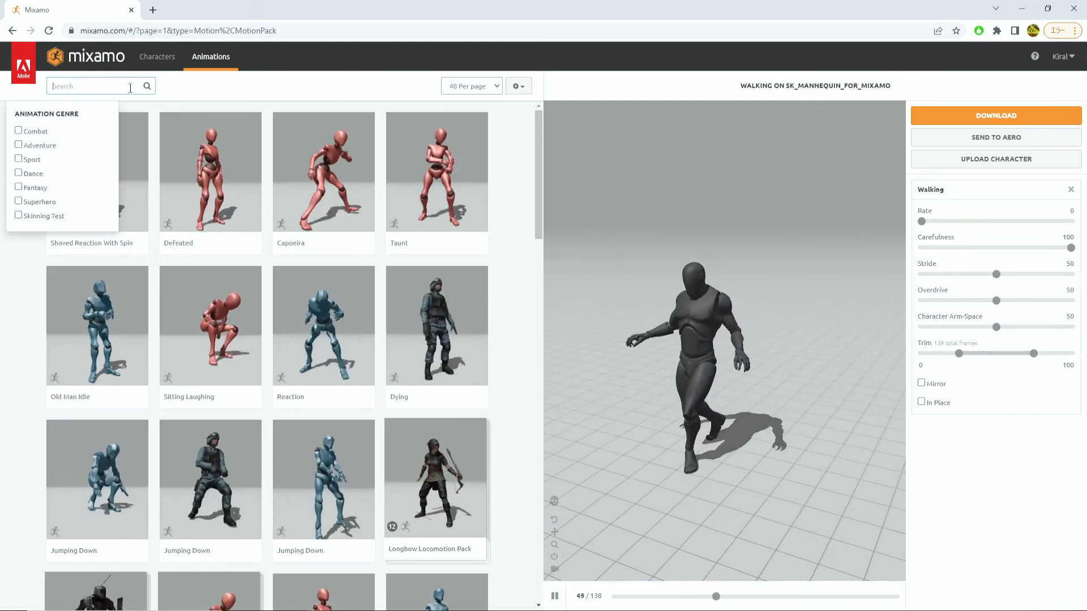
type("walking")
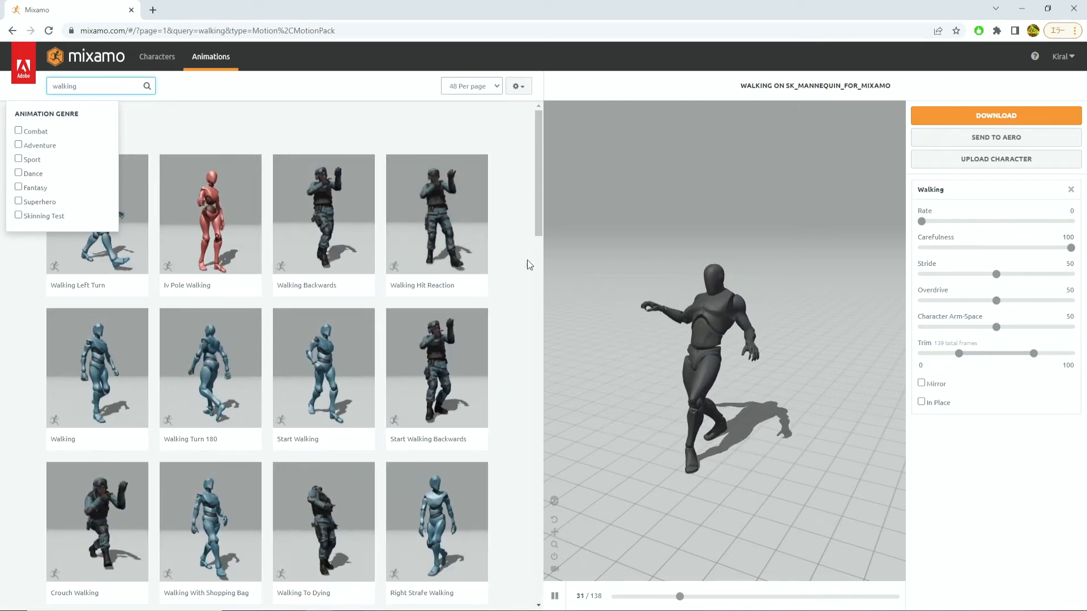
left_click(513, 291)
scroll(513, 291, "down", 8)
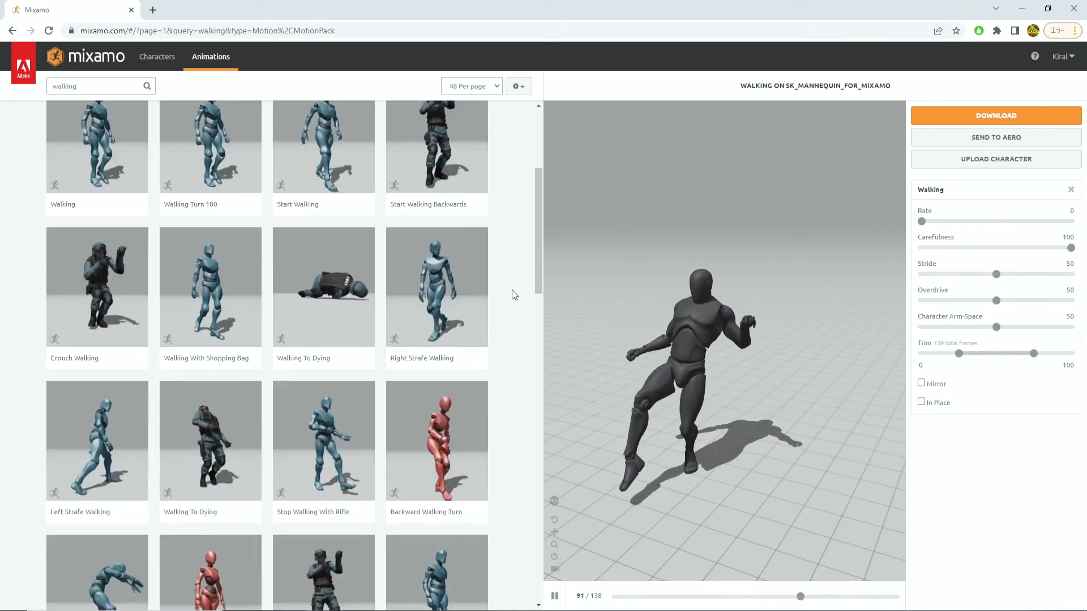
scroll(513, 295, "down", 4)
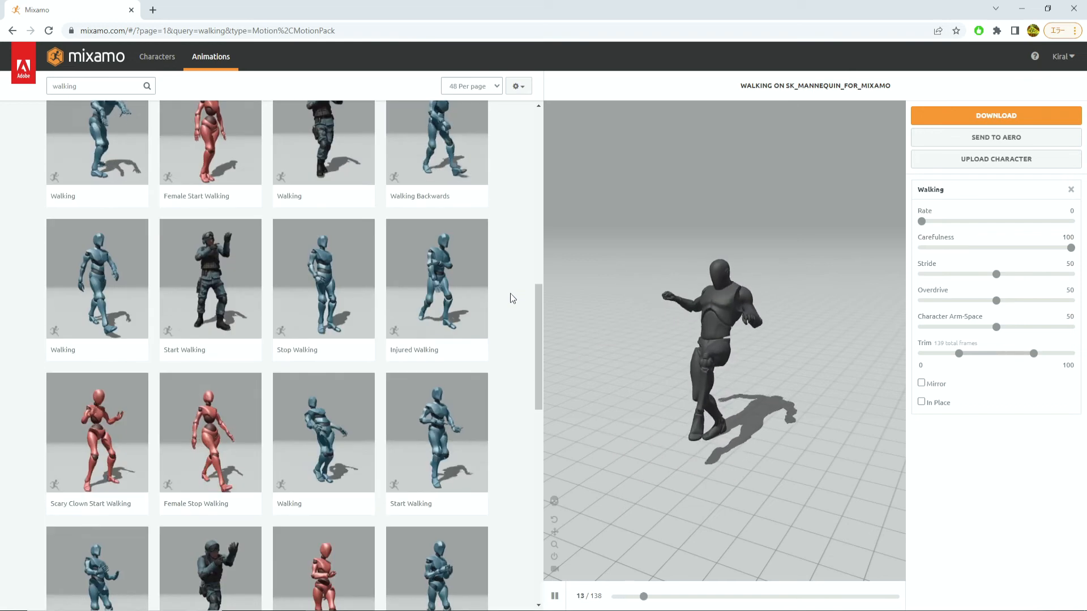
scroll(510, 295, "down", 9)
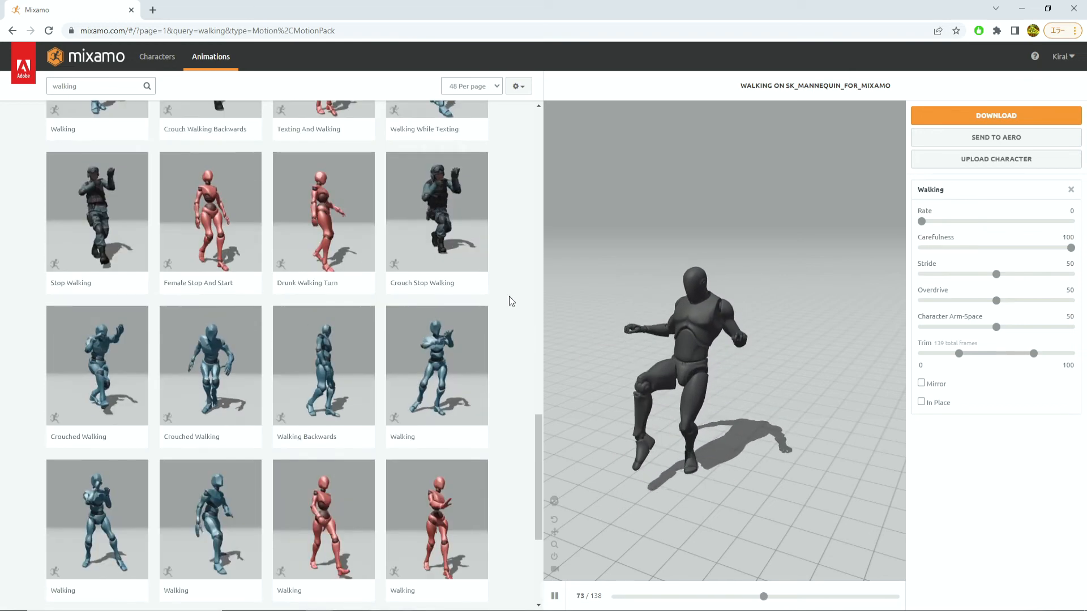
Shorten the animation search to "walk", compare two Walking clips, and apply the fourth one in the second row to the mannequin.
left_click(126, 89)
key("BackSpace")
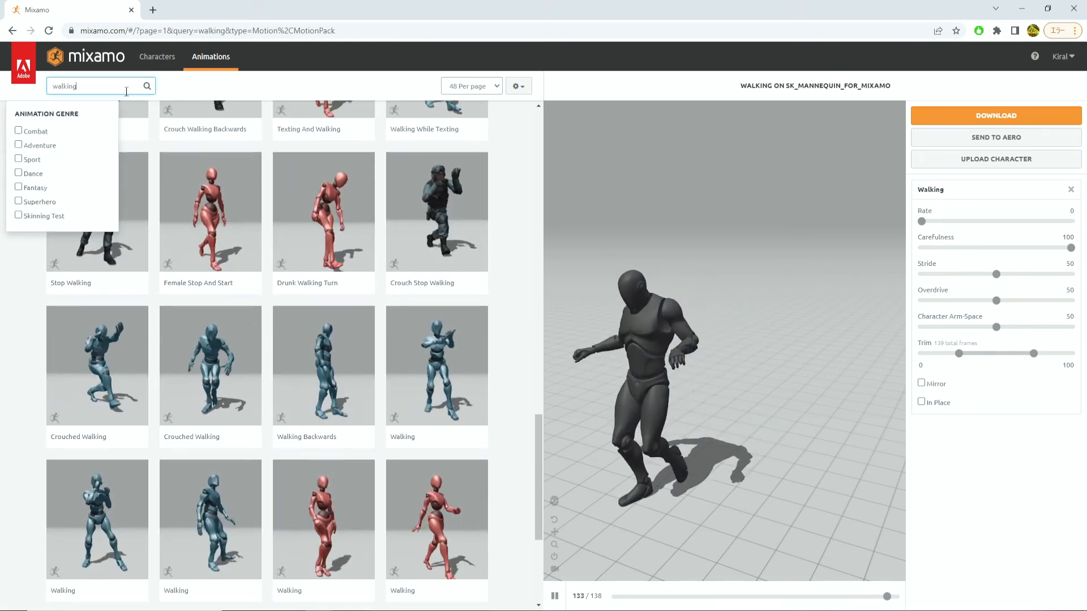
key("BackSpace")
key("BackSpace")
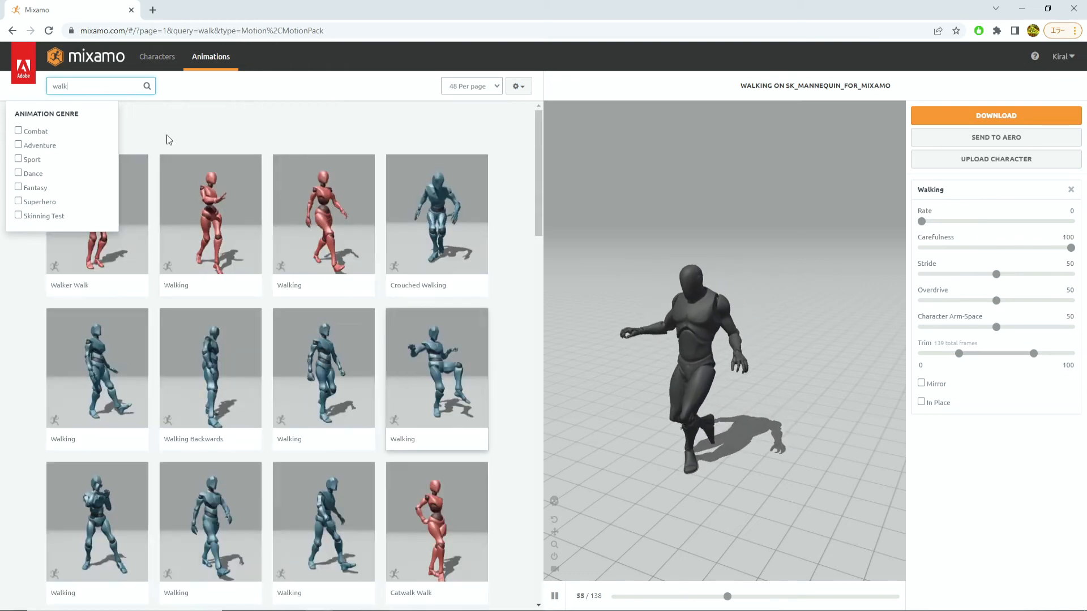
left_click(446, 396)
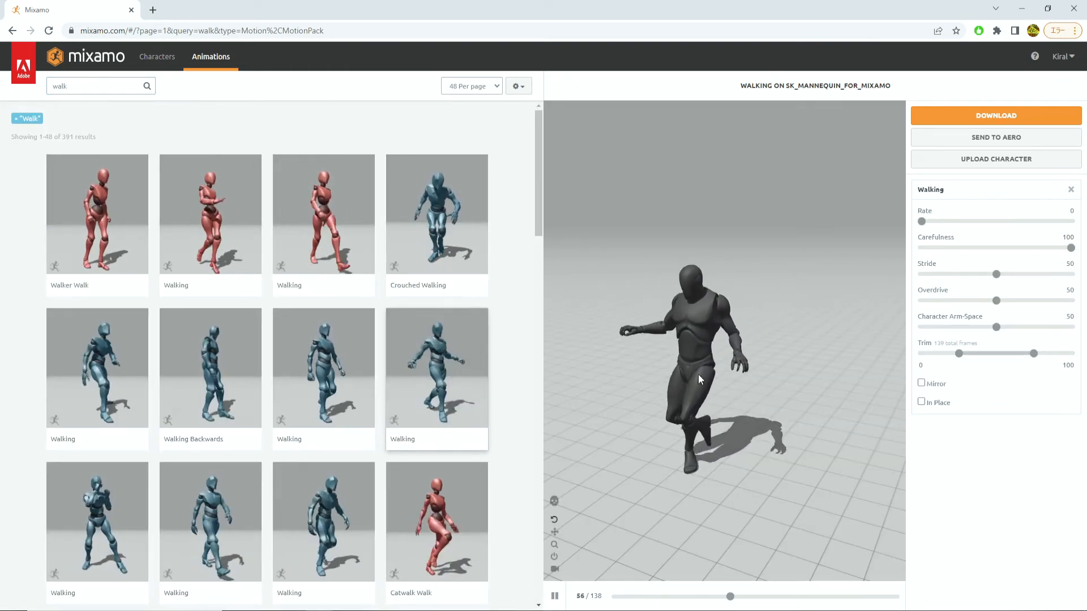
left_click(334, 365)
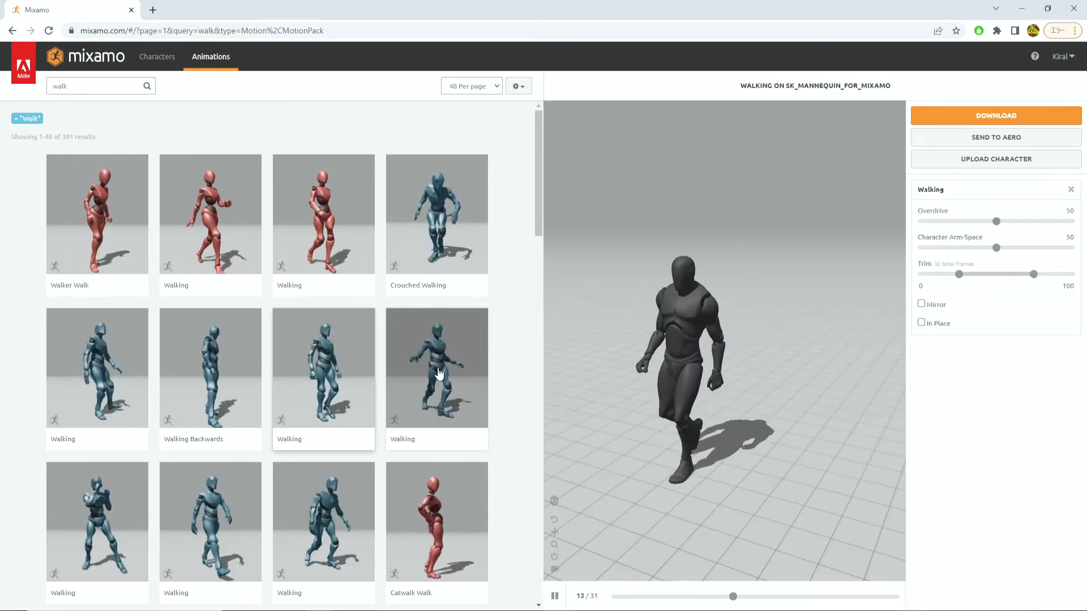
left_click(439, 373)
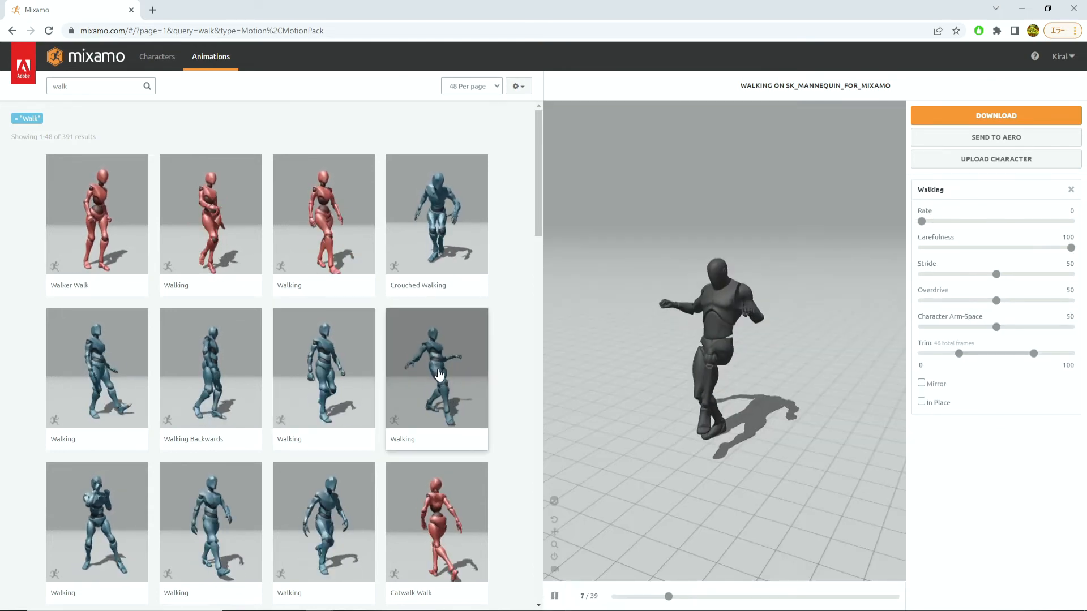
Preview the walk with In Place, turn it off again, and download the animation as FBX Binary, Without Skin, 30 fps, uniform keyframe reduction.
left_click(922, 401)
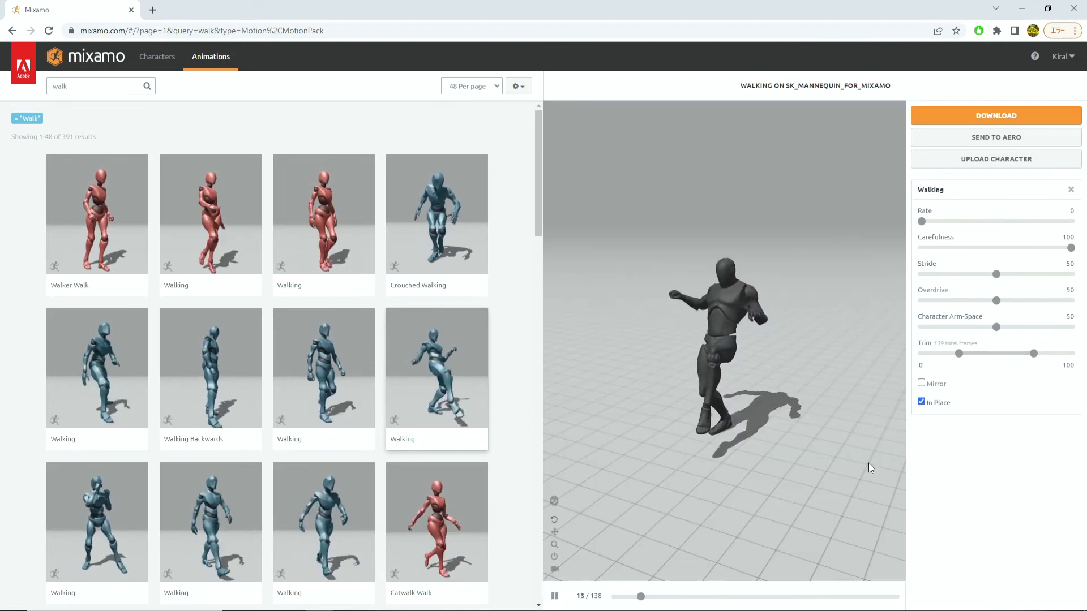
left_click(921, 402)
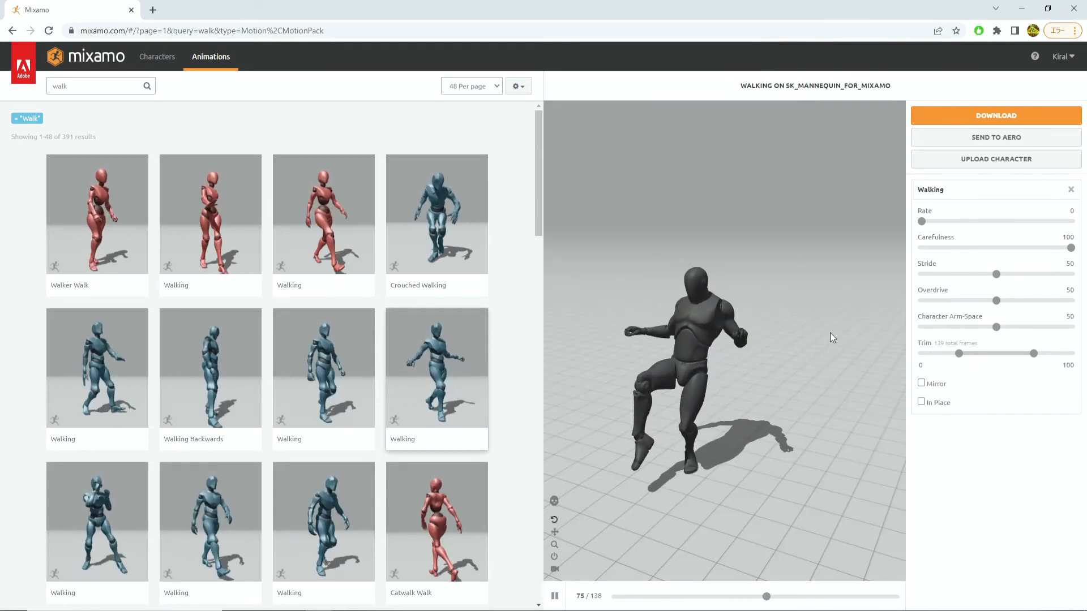
left_click(957, 122)
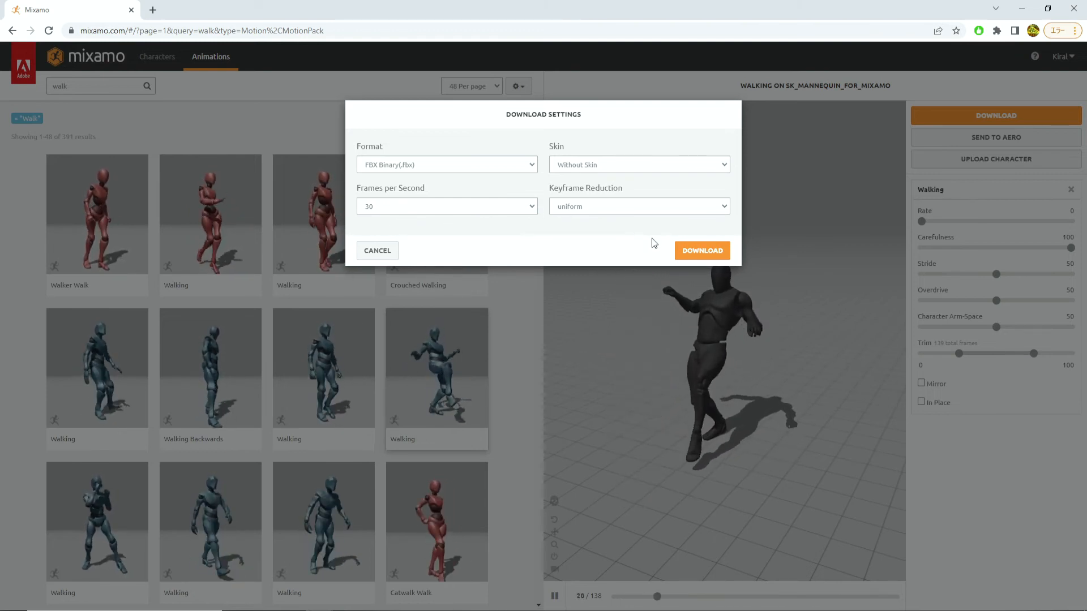
left_click(688, 250)
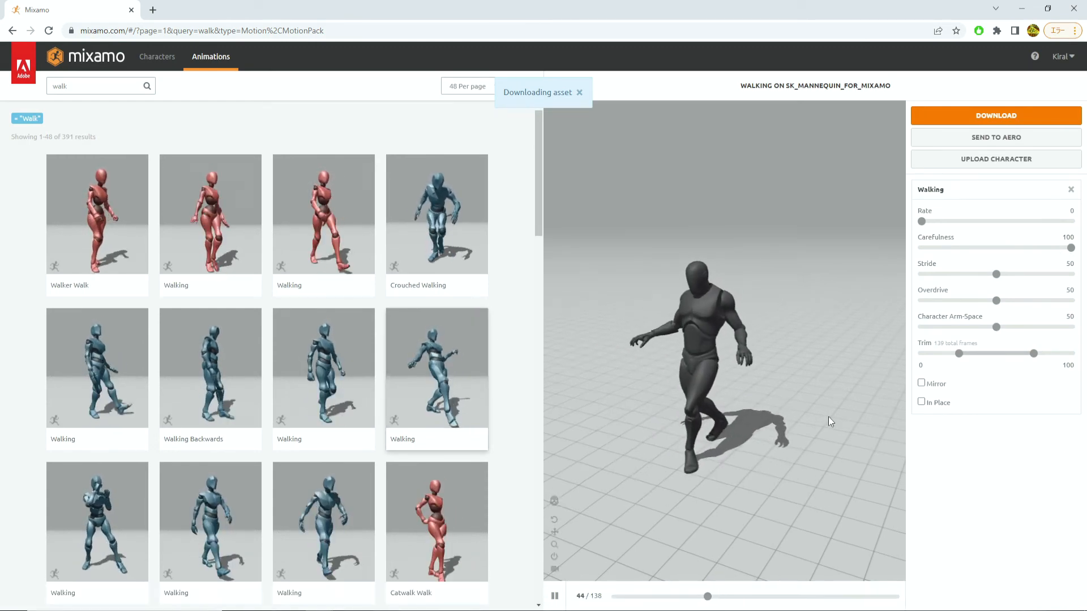
Switch to File Explorer, check Walking.fbx in IncomingFbx and the contents of OutgoingFbx, and return to the mixamo_converter folder.
left_click_drag(57, 10, 1086, 7)
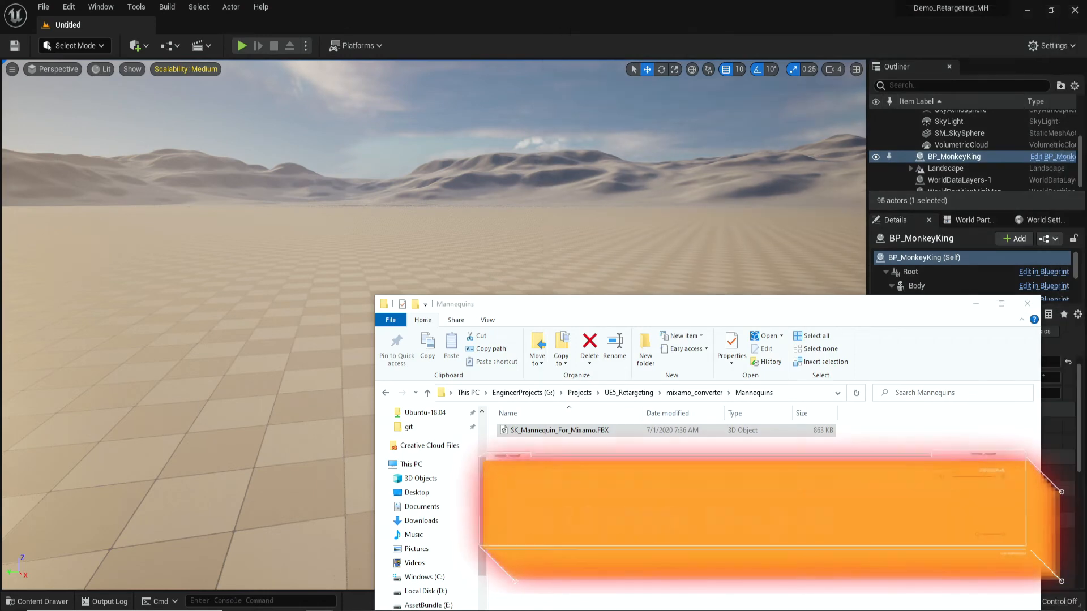
left_click_drag(790, 311, 784, 218)
left_click(707, 300)
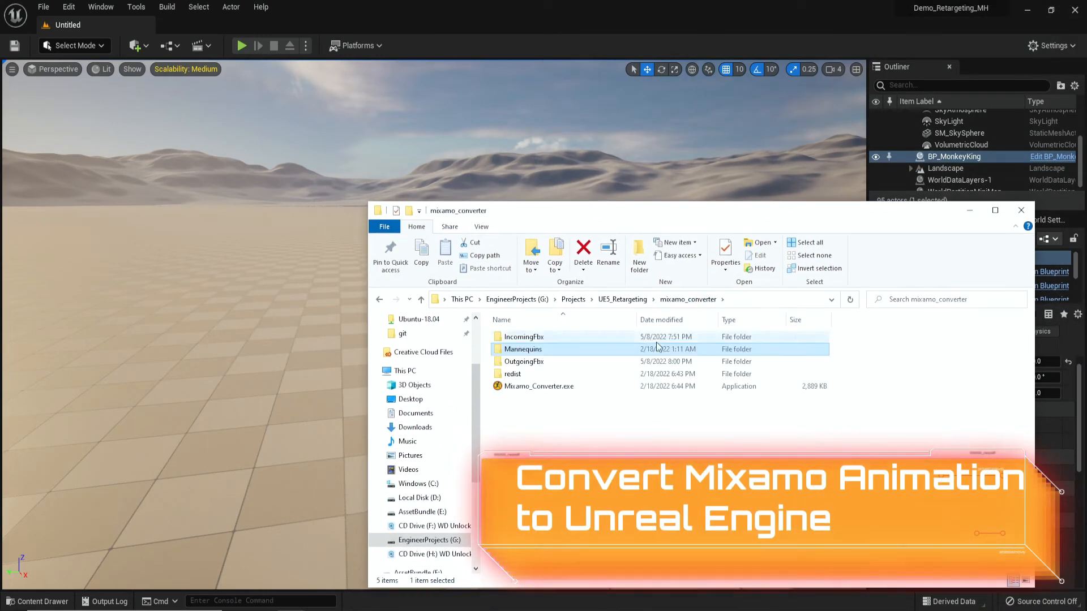
double_click(579, 338)
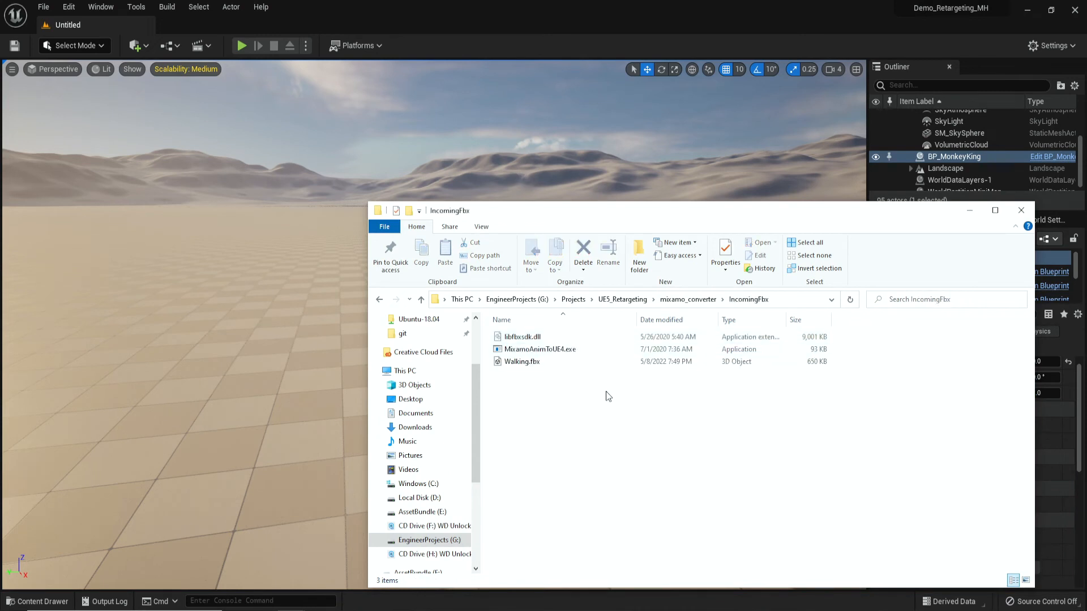
left_click(535, 362)
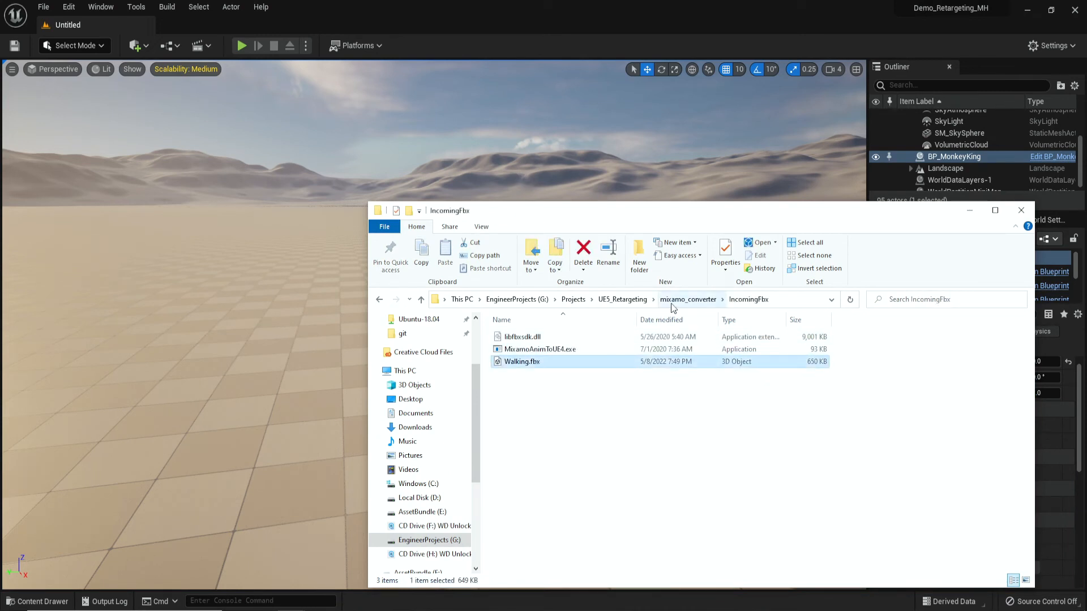
left_click(688, 300)
double_click(582, 363)
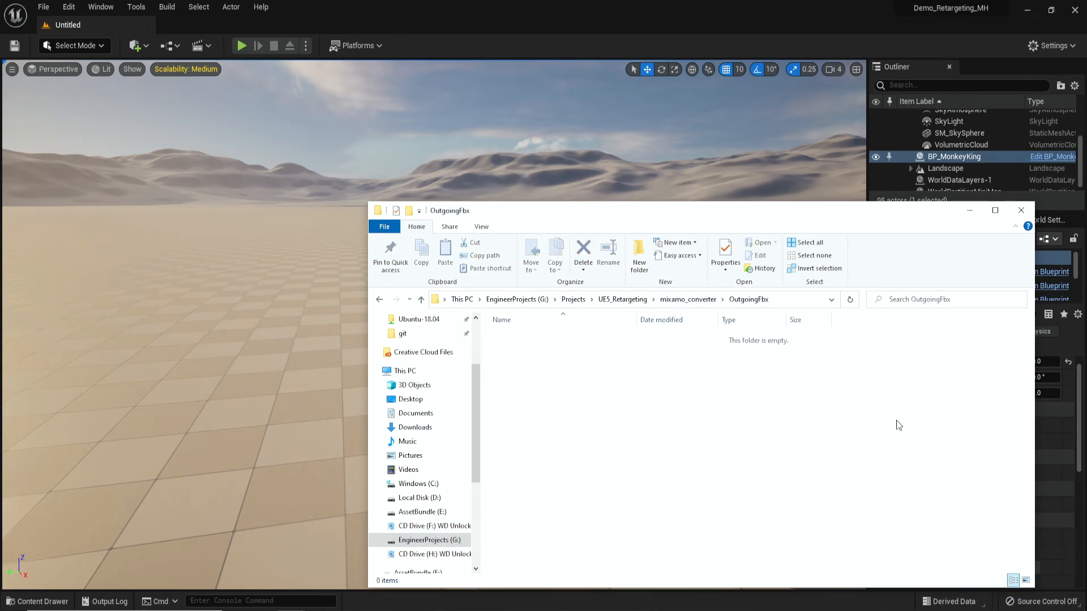
left_click(670, 304)
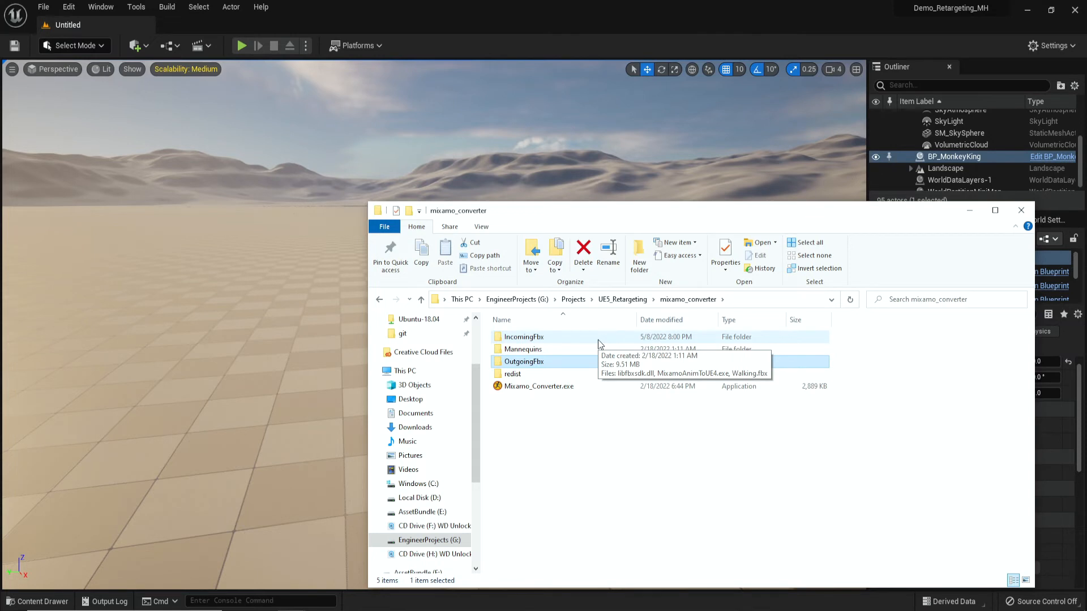
Run Mixamo_Converter.exe, convert the incoming animation in Step 2 with the 4UE4 filename suffix, and exit the converter.
double_click(590, 386)
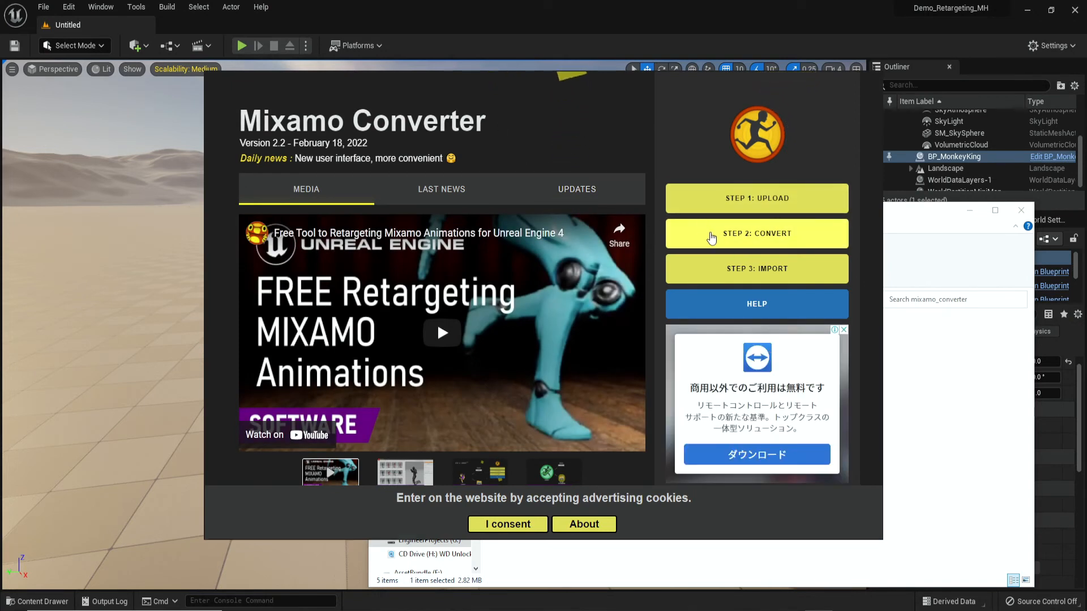
left_click(711, 238)
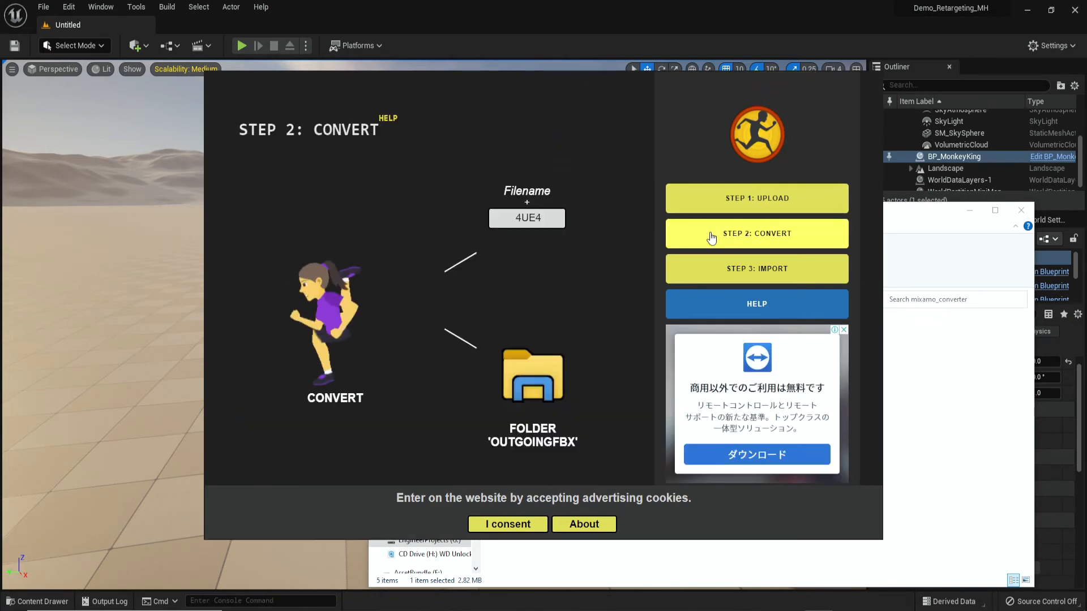
left_click(344, 306)
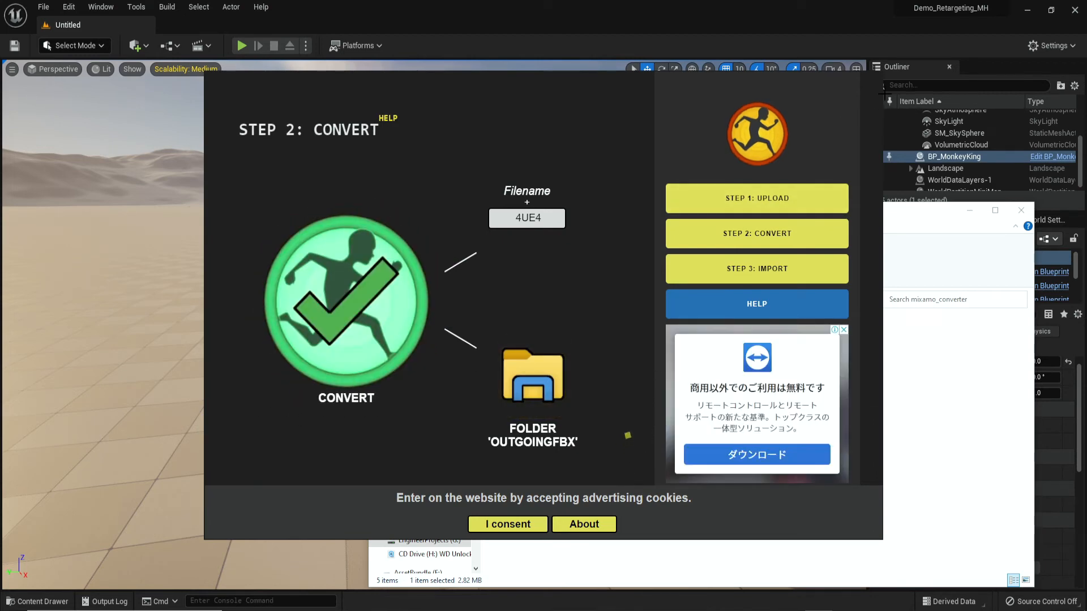
scroll(804, 274, "down", 5)
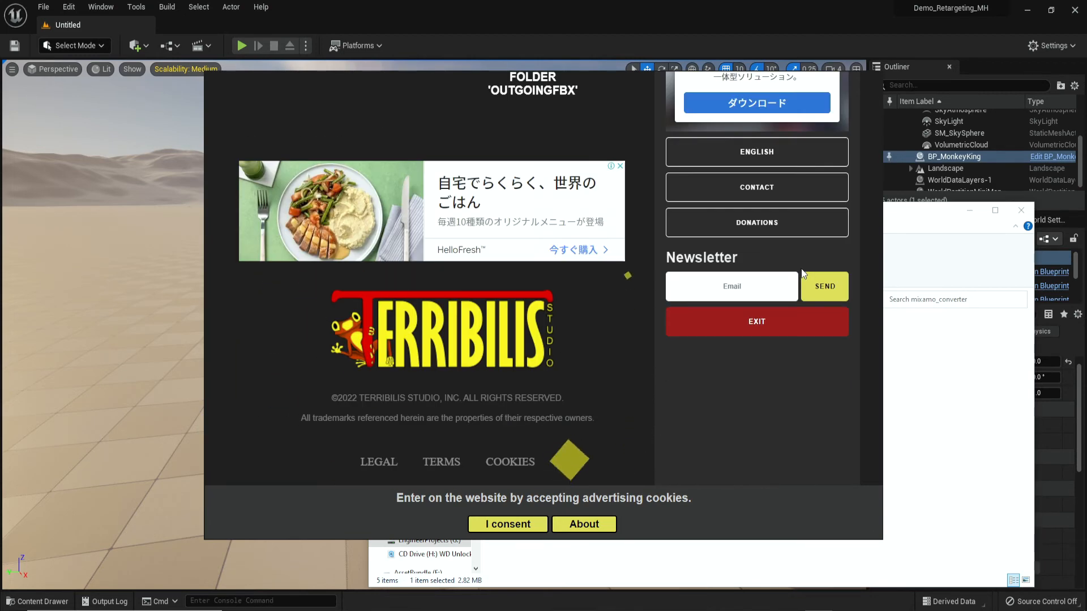
left_click(768, 330)
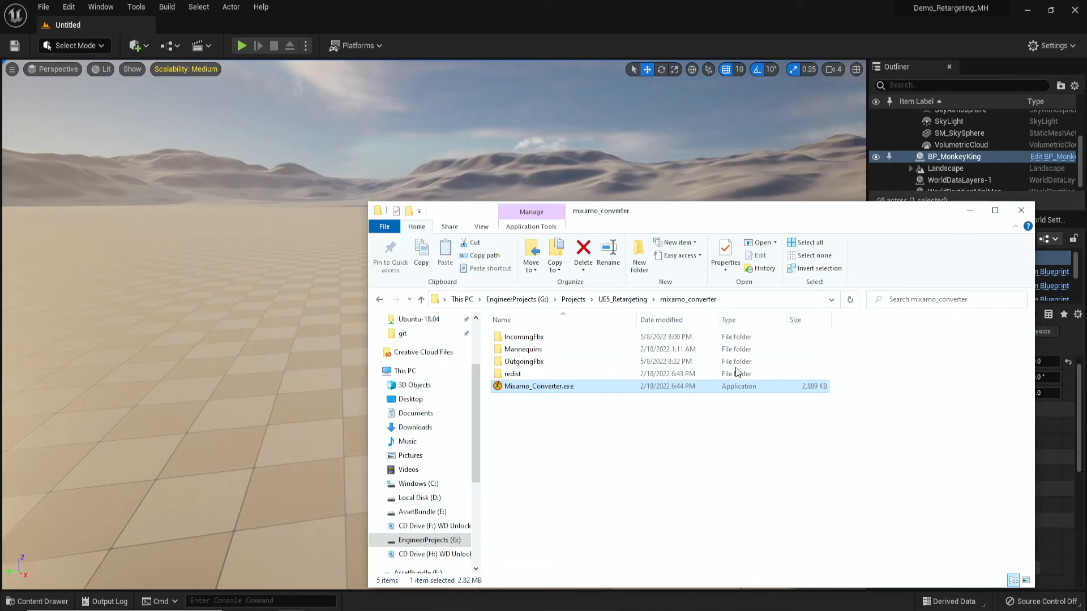
Open the OutgoingFbx folder in File Explorer and arrange it beside Unreal's MonkeyKing content folder with Walking4UE4.fbx in view.
double_click(551, 366)
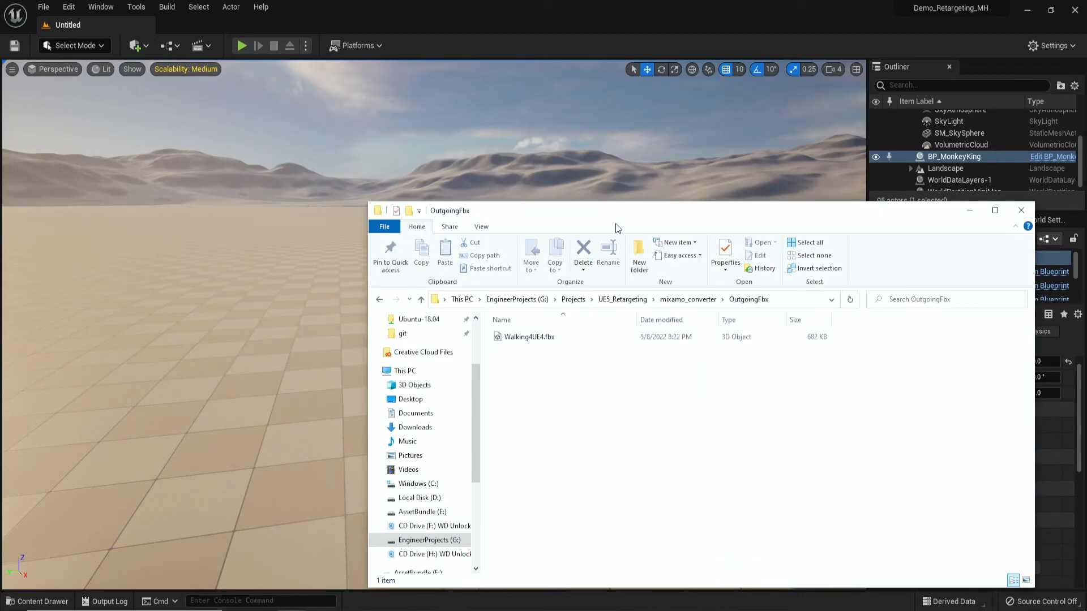
left_click_drag(616, 216, 891, 102)
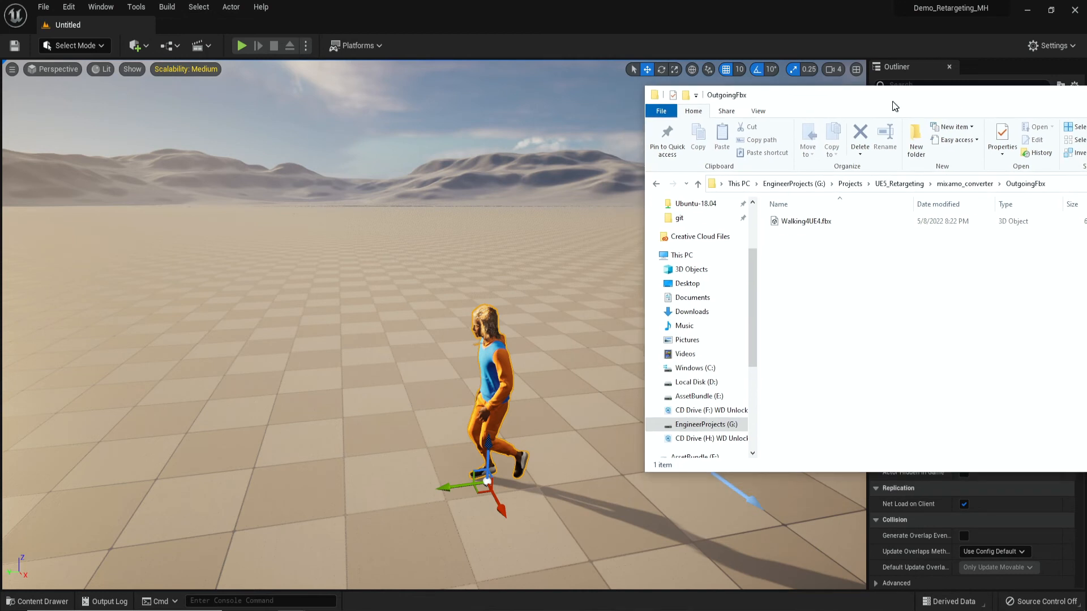
left_click(815, 227)
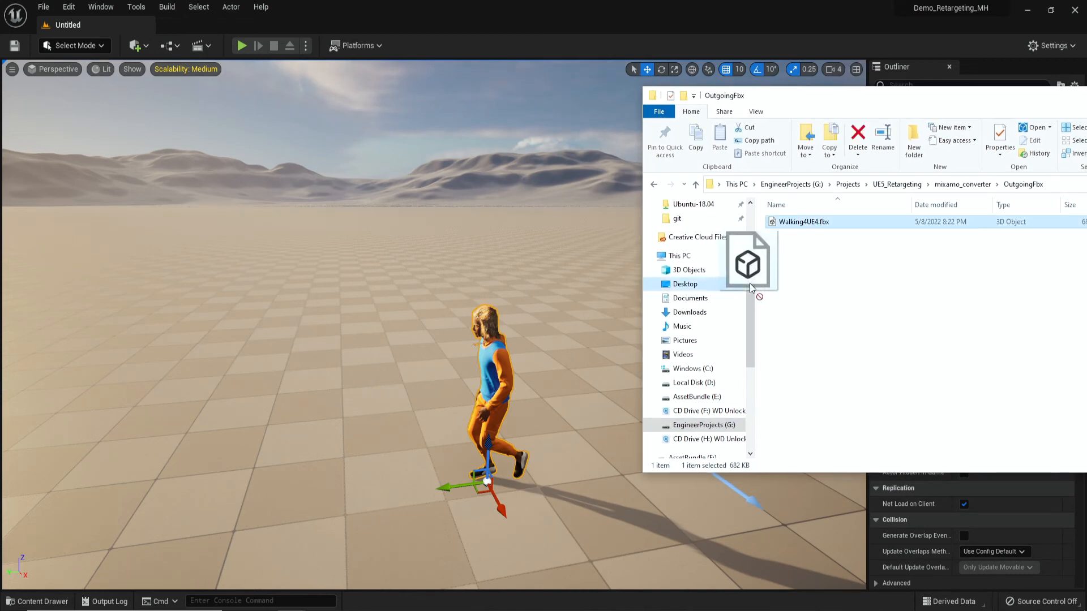
left_click(39, 601)
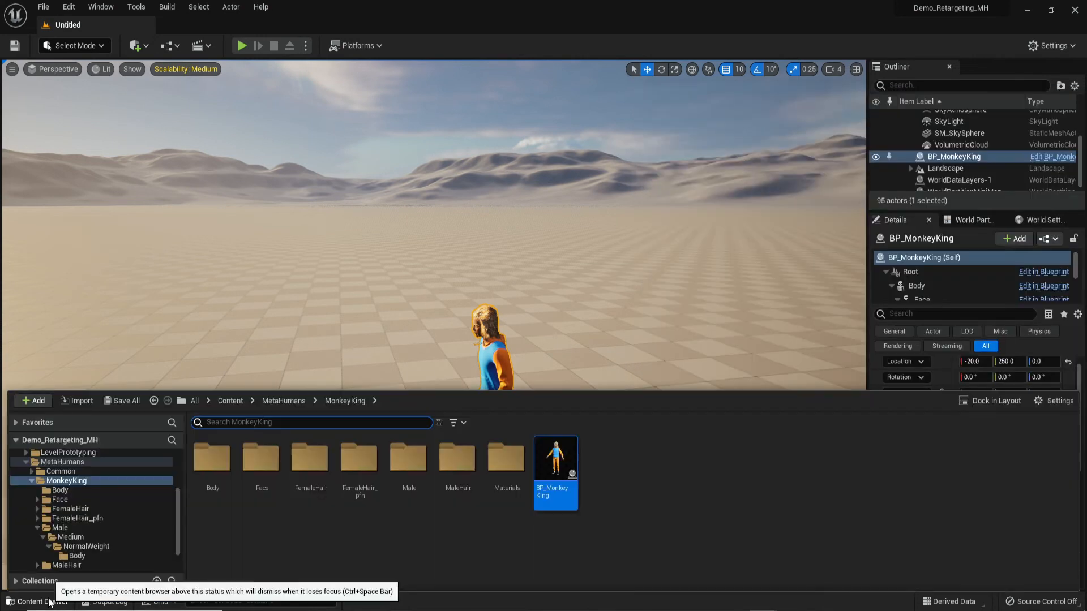
mouse_move(291, 610)
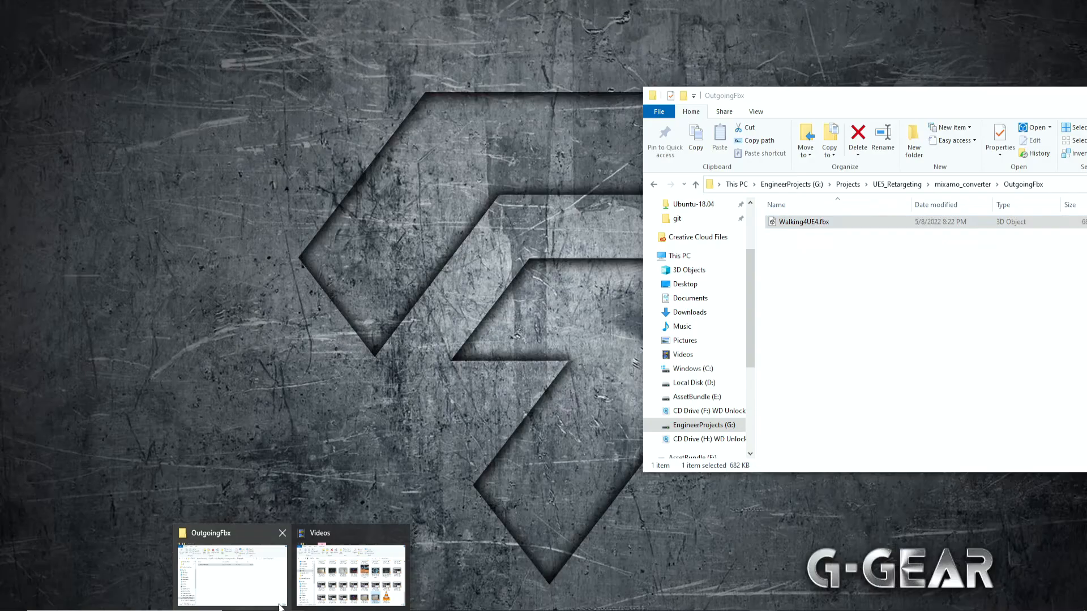
left_click(232, 573)
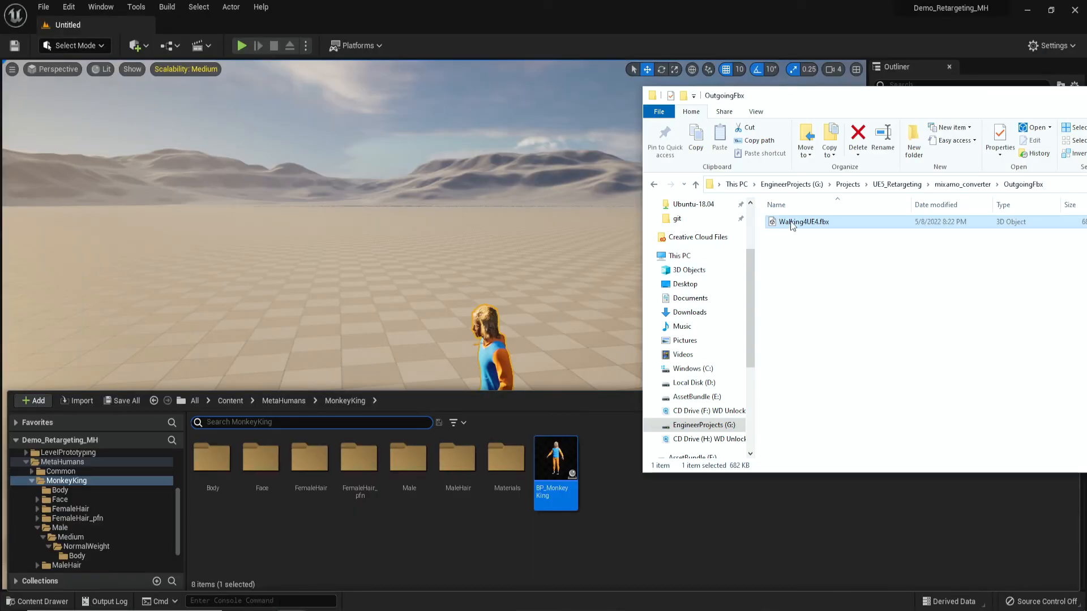
left_click_drag(790, 221, 477, 516)
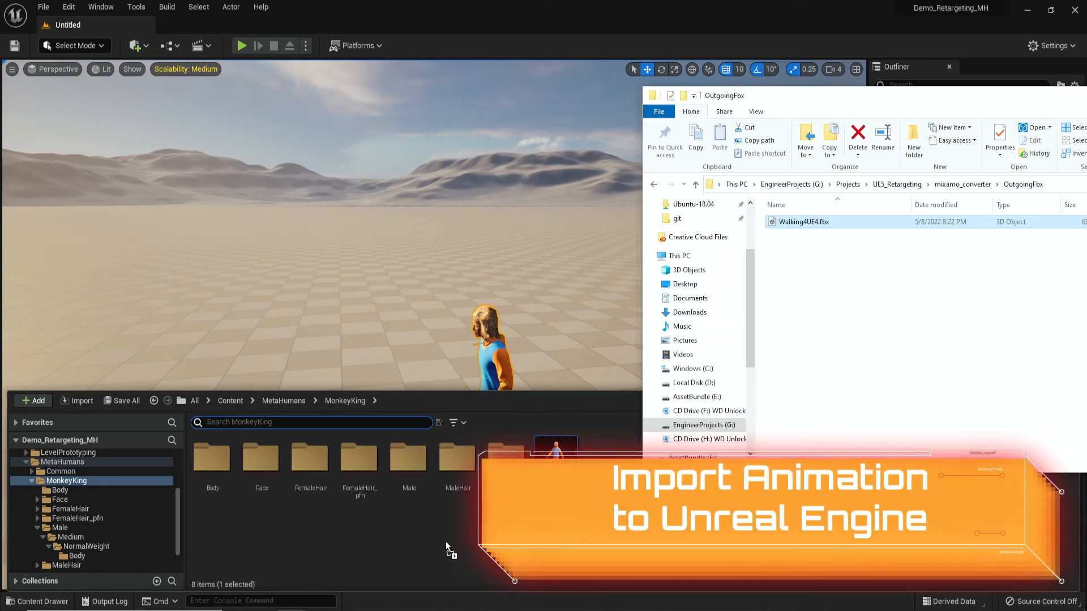
left_click_drag(446, 541, 352, 544)
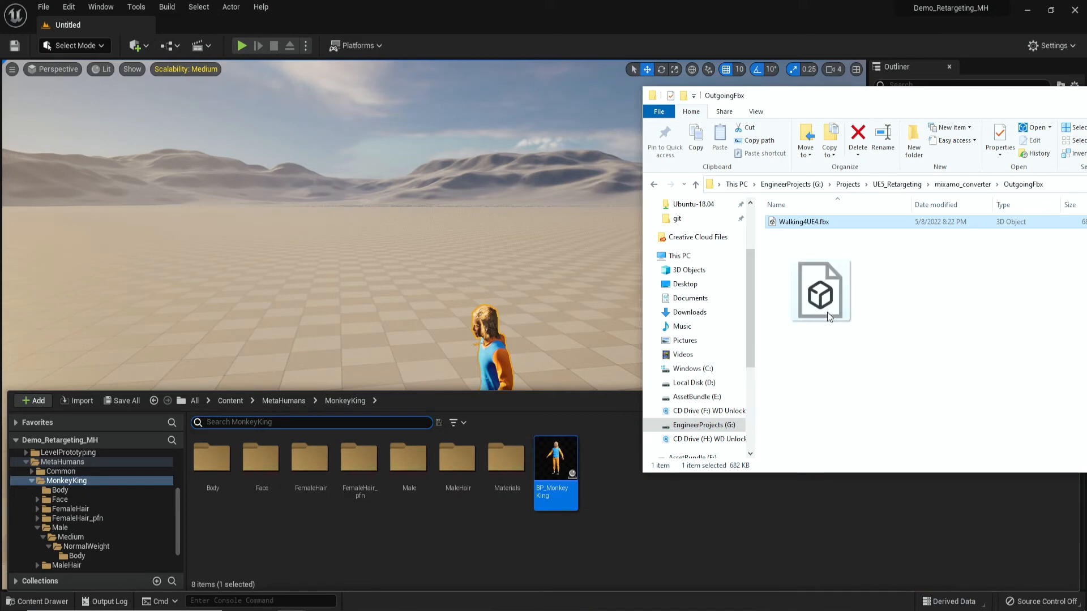
left_click_drag(828, 316, 828, 316)
Create a new folder named Mixamo inside the MonkeyKing content folder and open it.
scroll(154, 491, "up", 5)
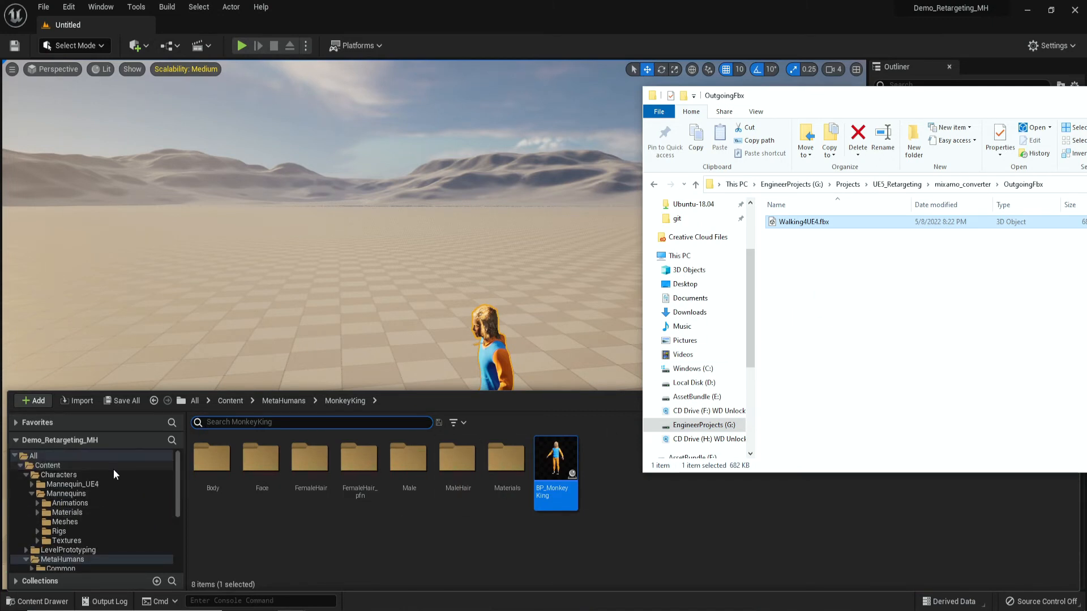
left_click(294, 536)
right_click(294, 537)
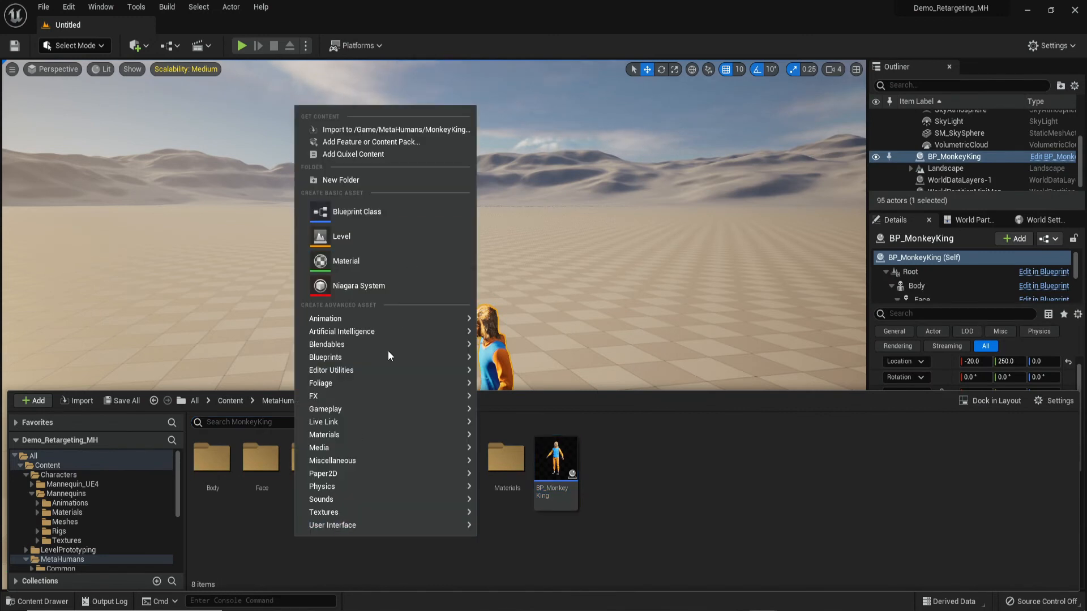
left_click(384, 182)
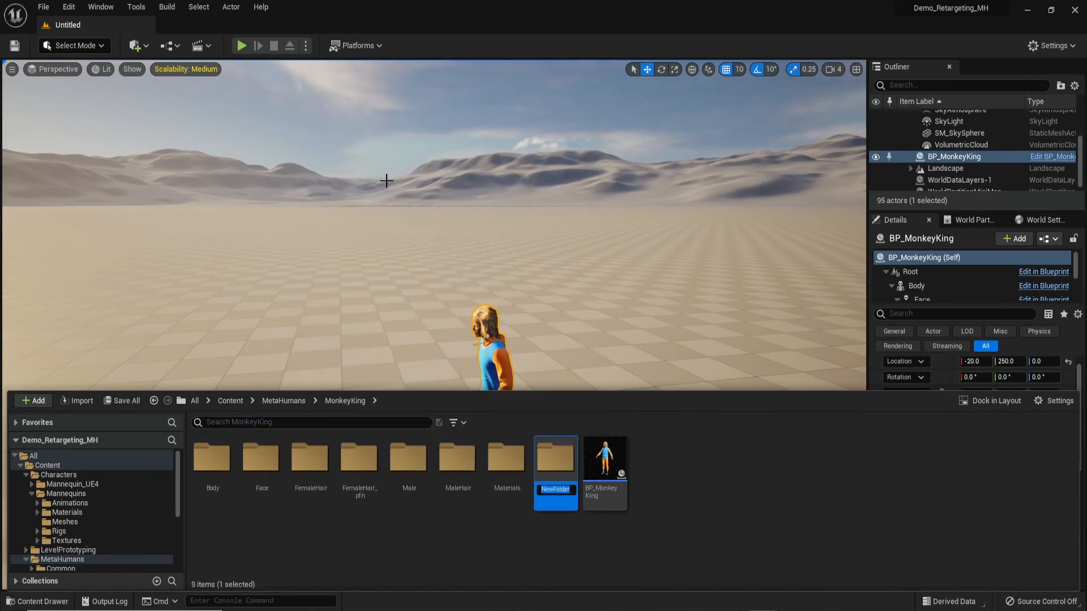
type("Mixamo")
key("Return")
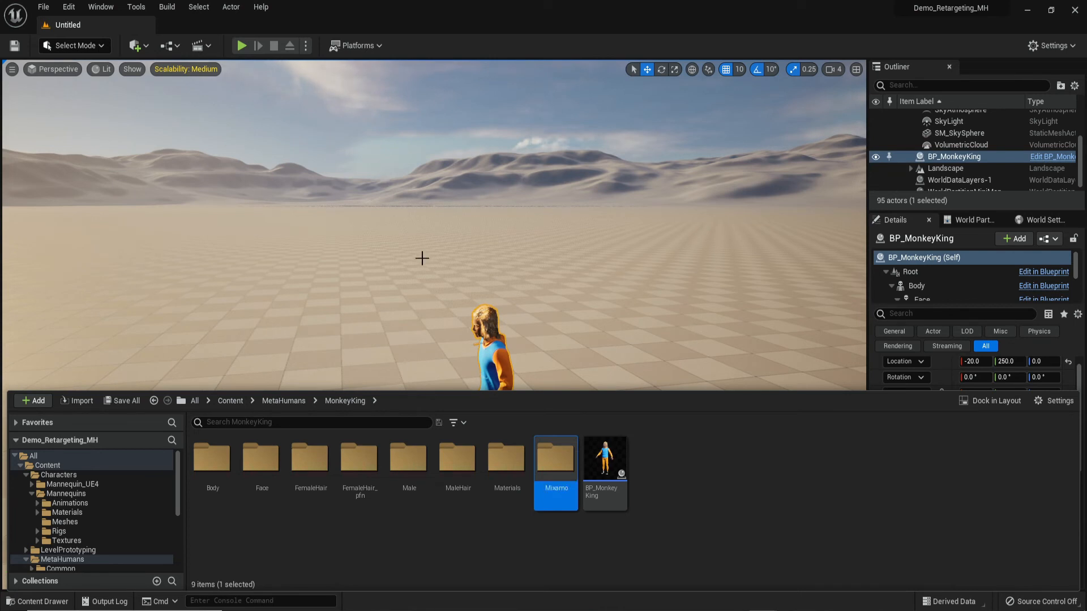
double_click(556, 459)
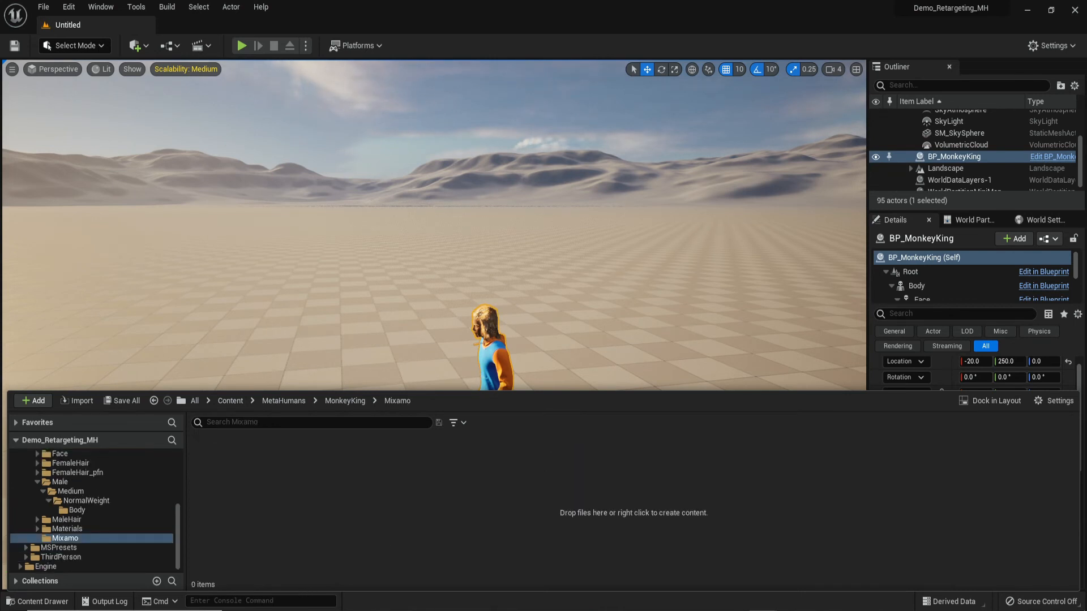
Bring Walking4UE4.fbx from File Explorer into the Mixamo folder and assign SK_Mannequin_Skeleton from Mannequin_UE4 as its import skeleton.
key("alt+Tab")
left_click(861, 223)
left_click_drag(841, 225, 398, 502)
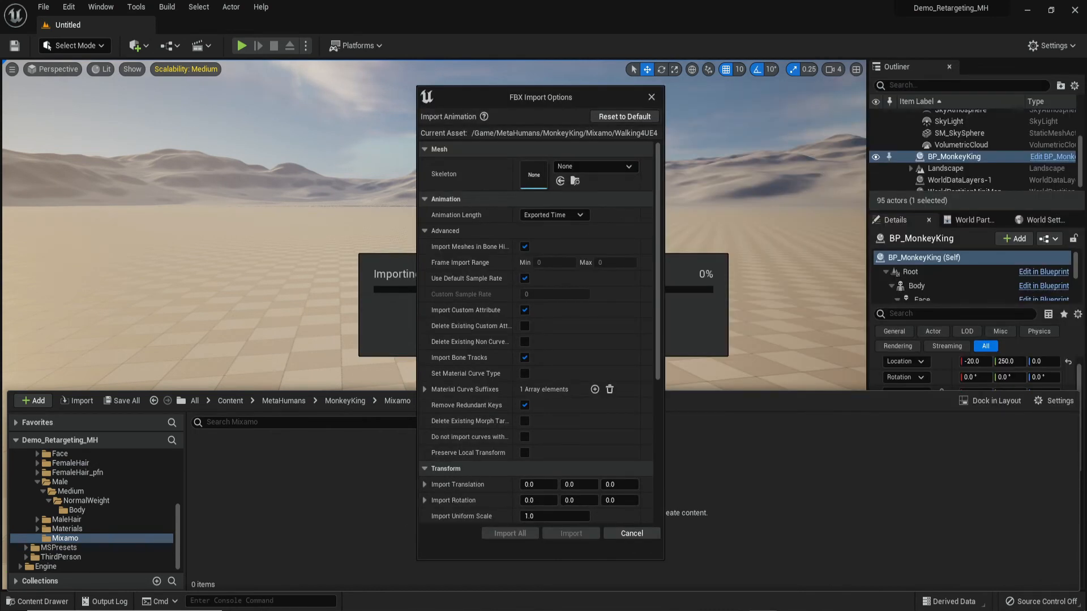
left_click(605, 166)
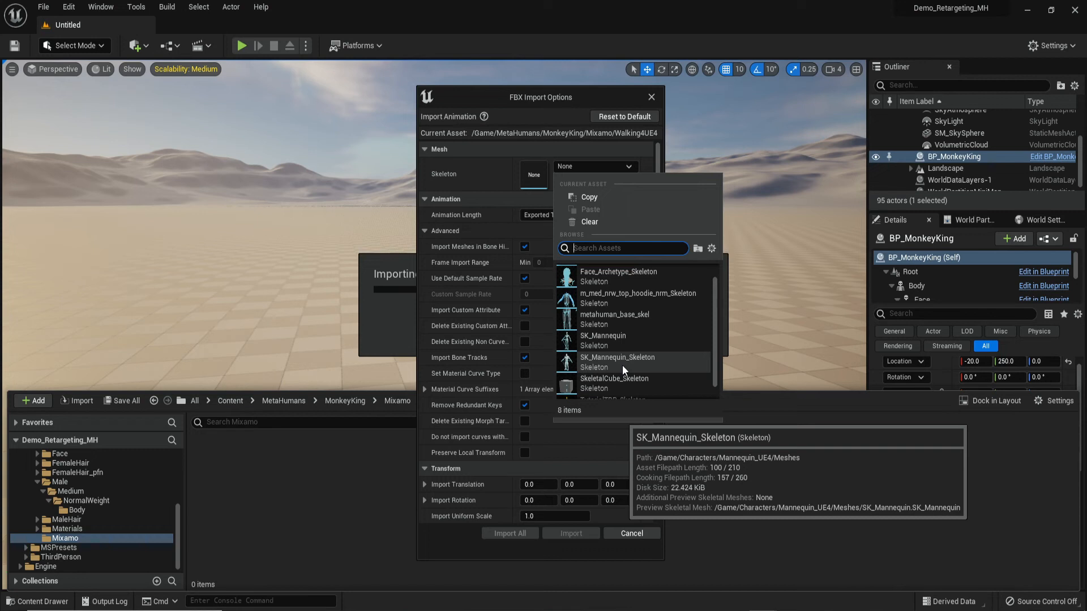
left_click(622, 365)
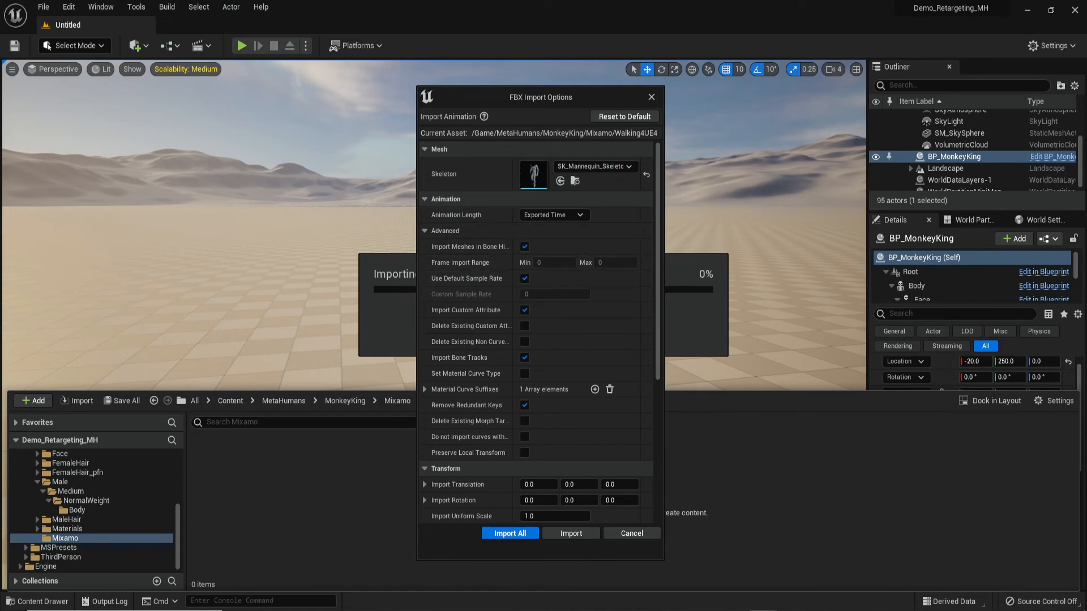
Place the Terribilis Studio import configuration page beside the FBX import options and turn off Import Custom Attribute to match it.
left_click_drag(1086, 396, 910, 62)
scroll(833, 219, "down", 3)
scroll(833, 219, "down", 20)
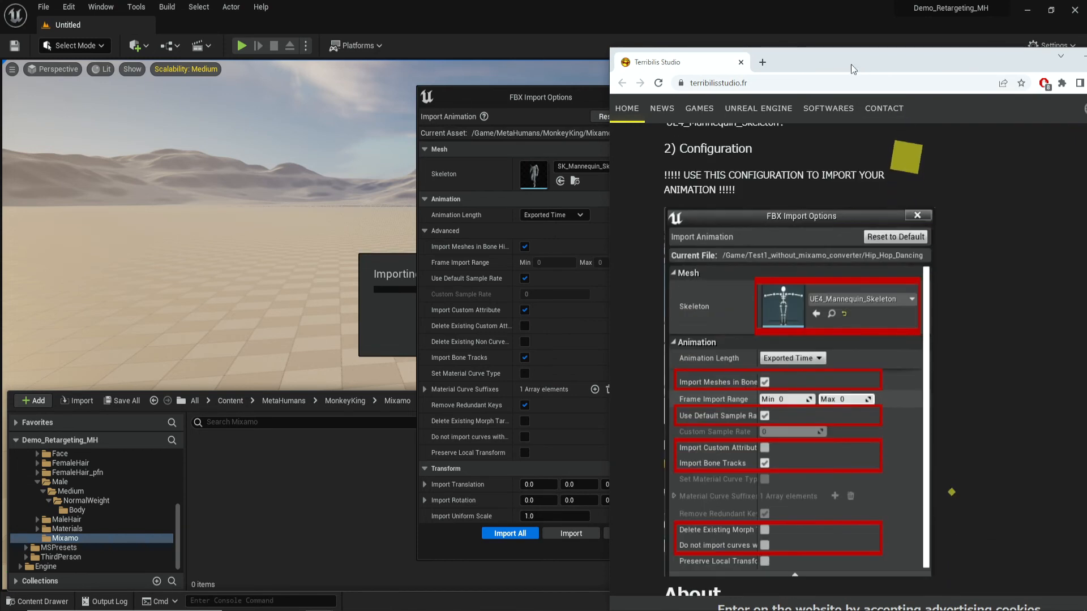
left_click_drag(851, 63, 924, 34)
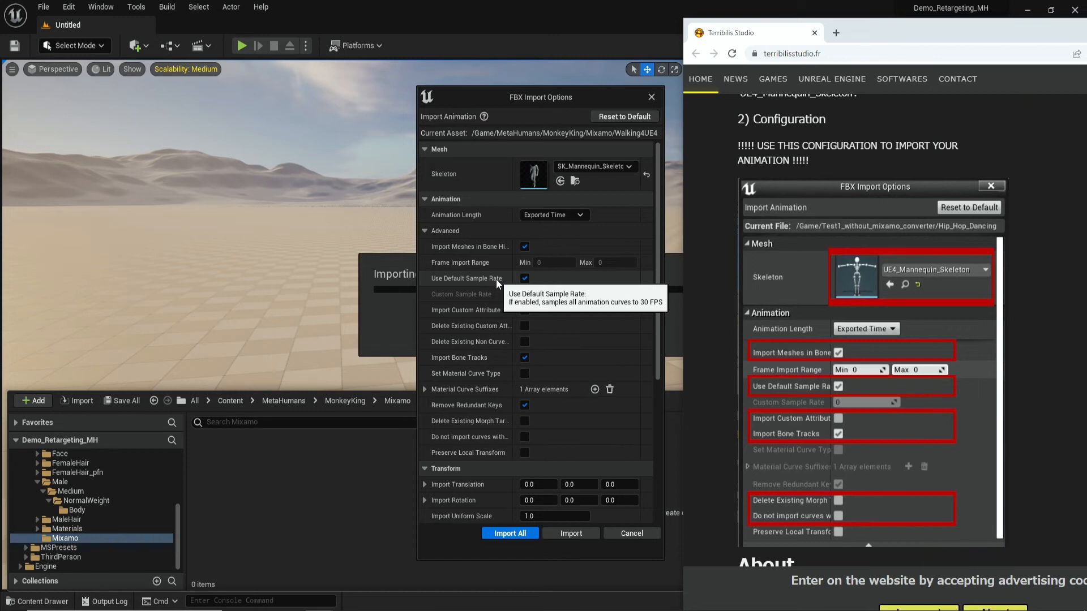
left_click(524, 311)
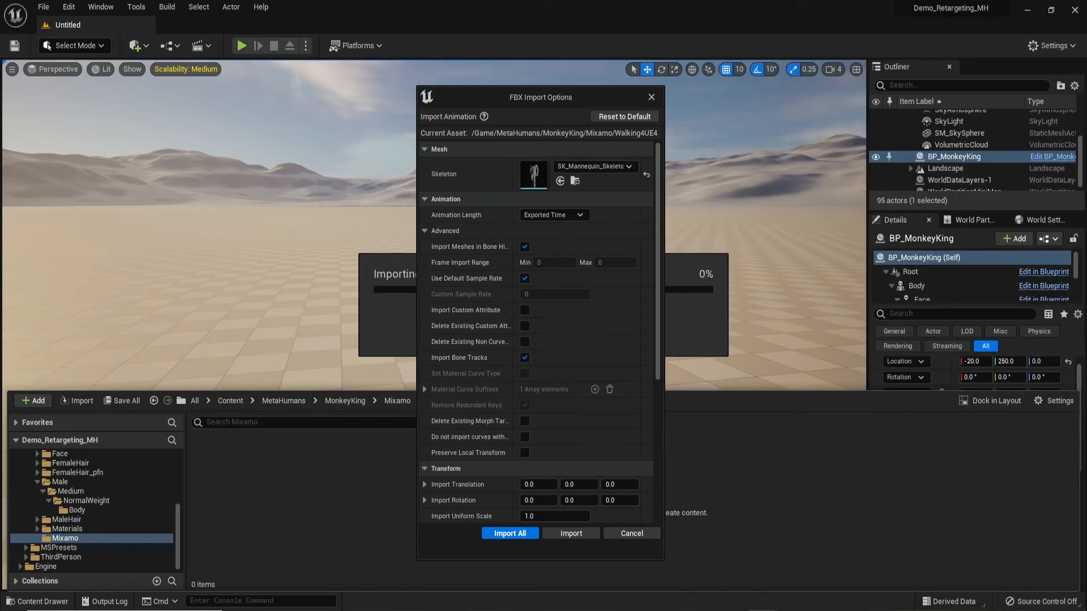
Compare the remaining FBX import options with the Terribilis Studio reference configuration and import the animation.
key("alt+Tab")
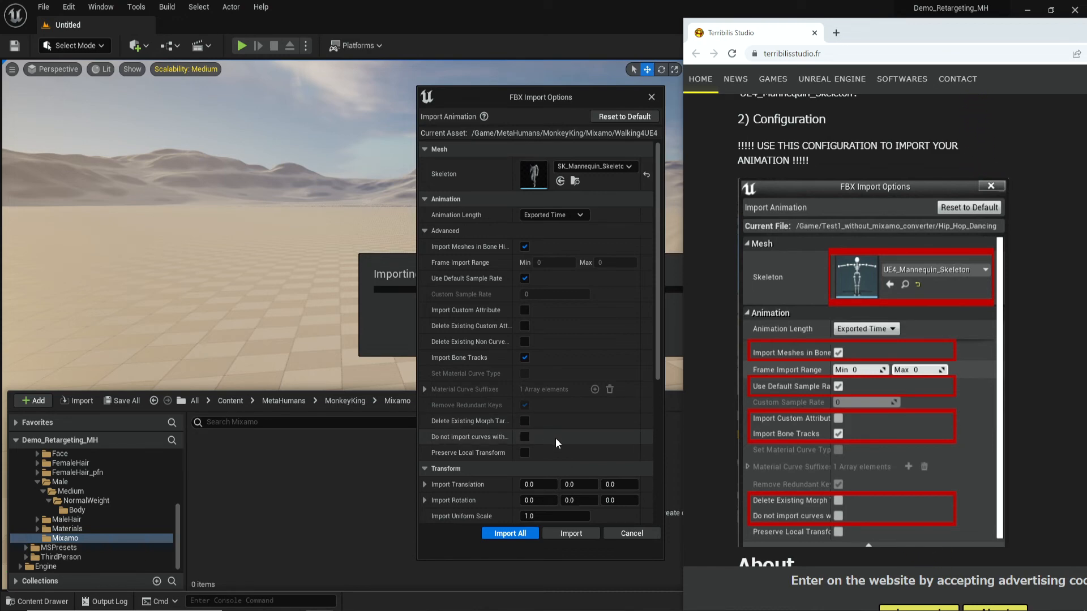
scroll(795, 456, "down", 2)
scroll(795, 456, "up", 2)
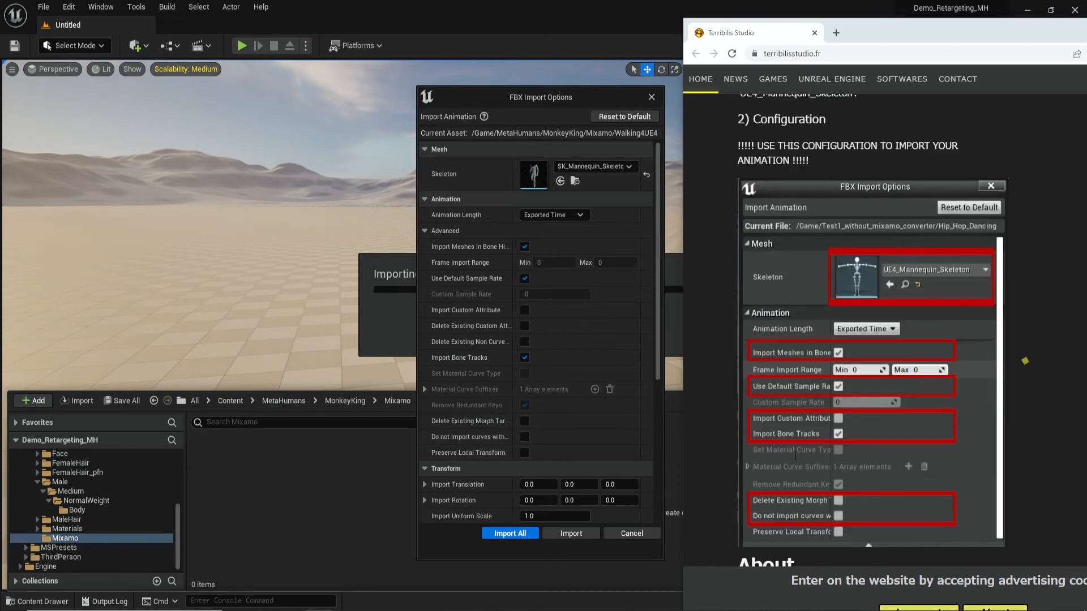
left_click_drag(754, 35, 1086, 35)
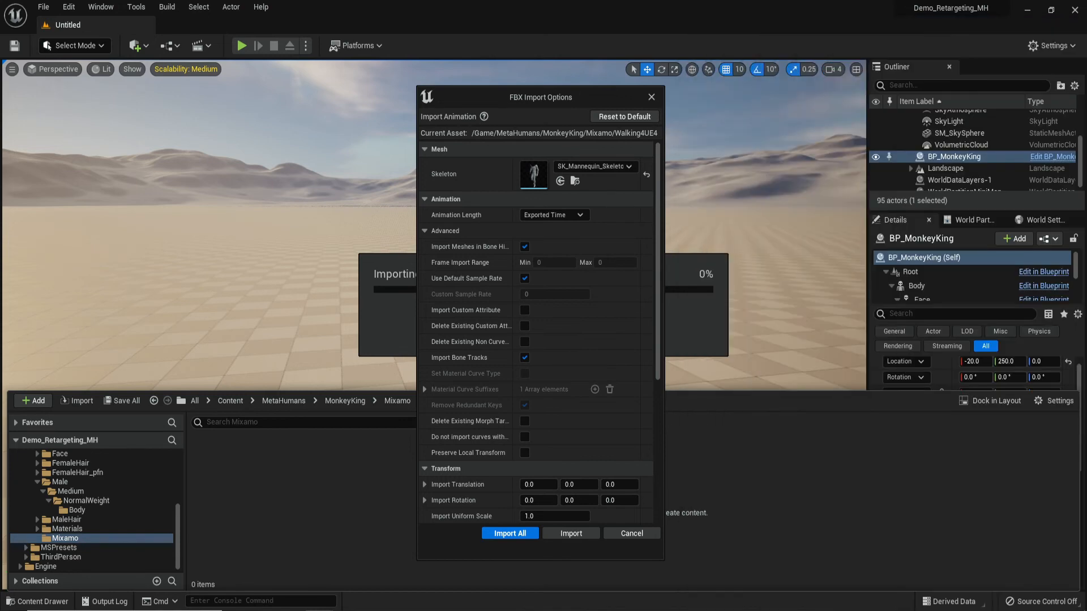
left_click(571, 533)
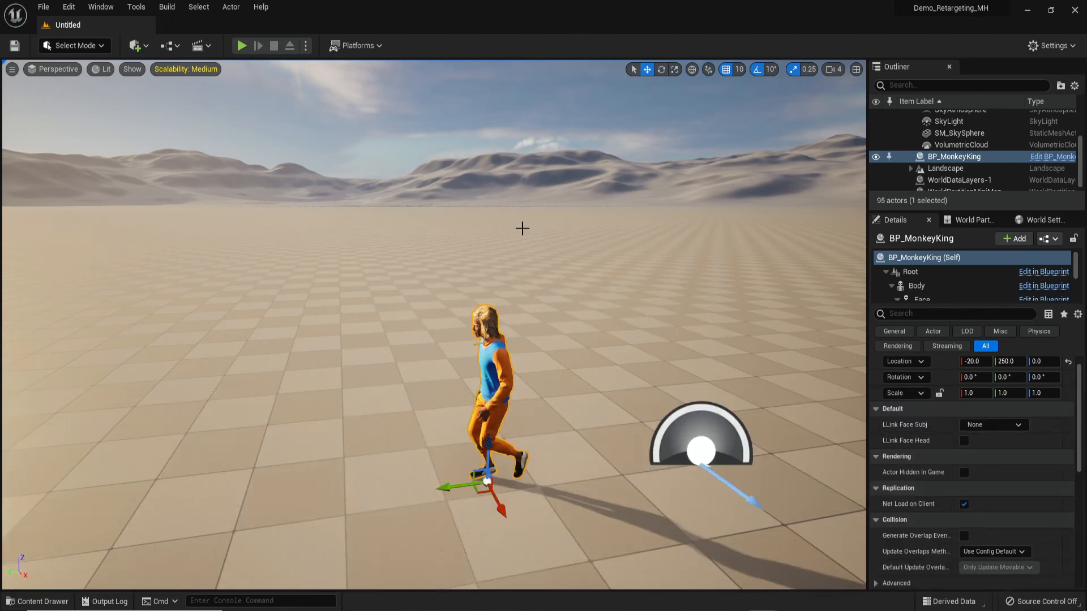
Open the imported Walking4UE4 animation from the Mixamo folder and examine its playback on the mannequin from different angles.
key("ctrl+space")
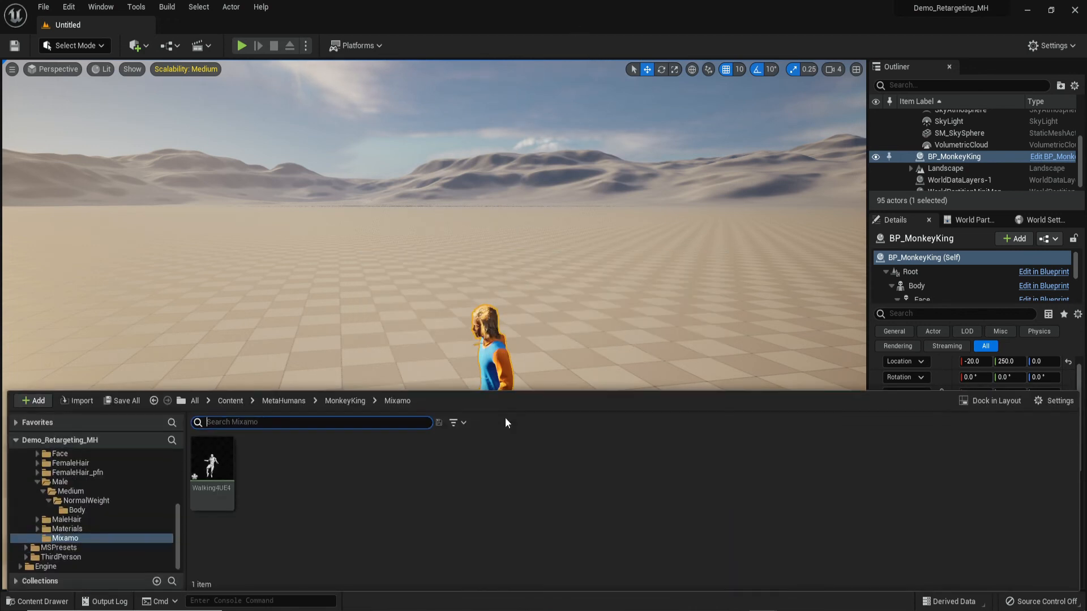
double_click(212, 464)
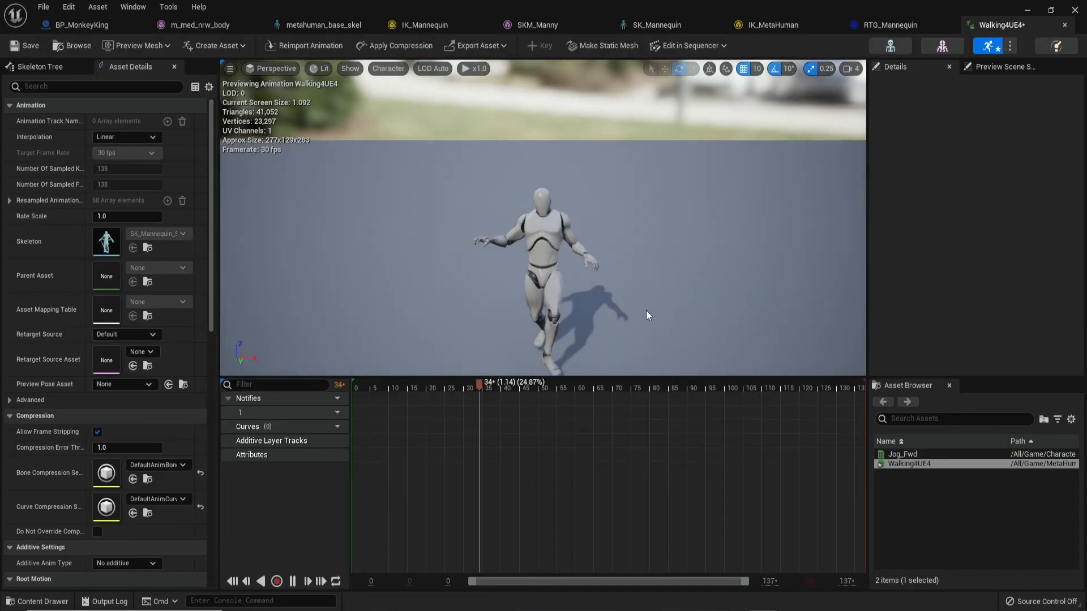
right_click_drag(647, 311, 561, 317)
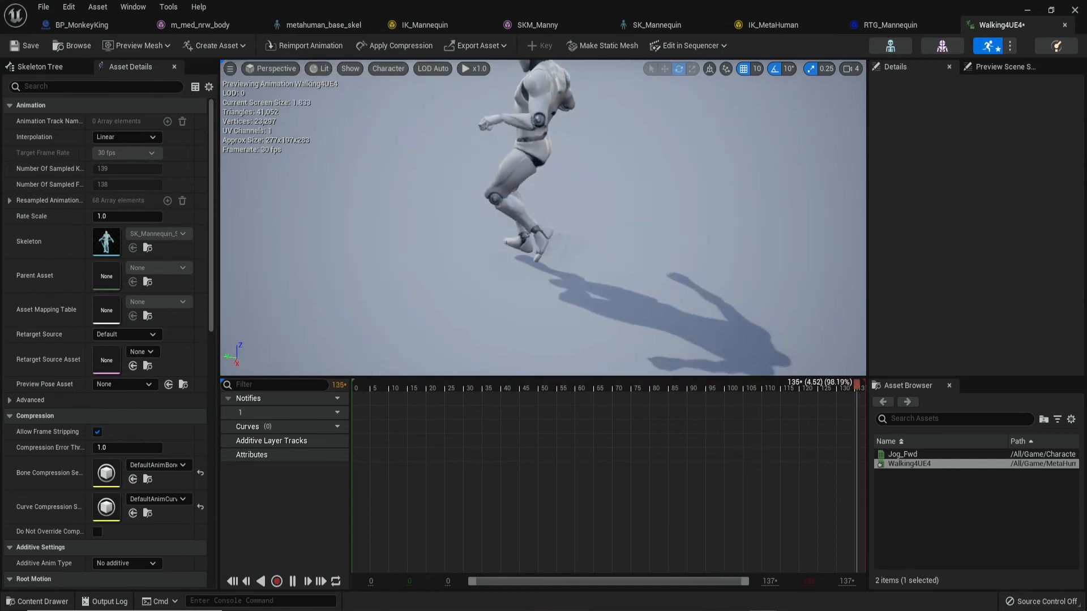
right_click_drag(543, 226, 611, 204)
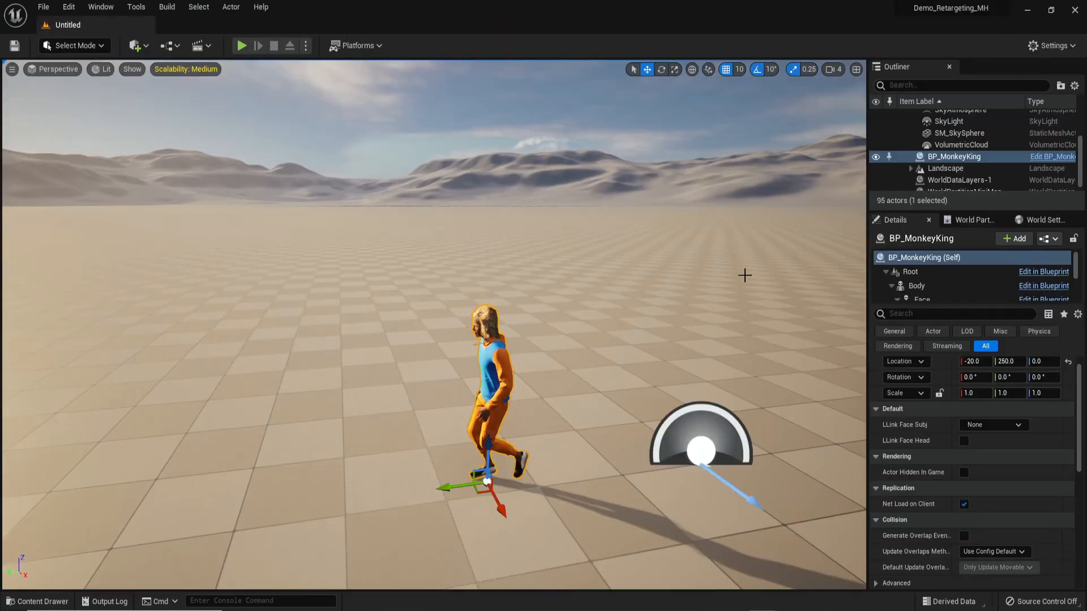
Start duplicating and retargeting the Walking4UE4 animation from the Mixamo folder, using RTG_UE4Manny_UE5Manny as the IK retargeter.
mouse_move(722, 301)
right_mouse_down()
mouse_move(742, 325)
mouse_move(722, 318)
right_mouse_up()
key("ctrl+space")
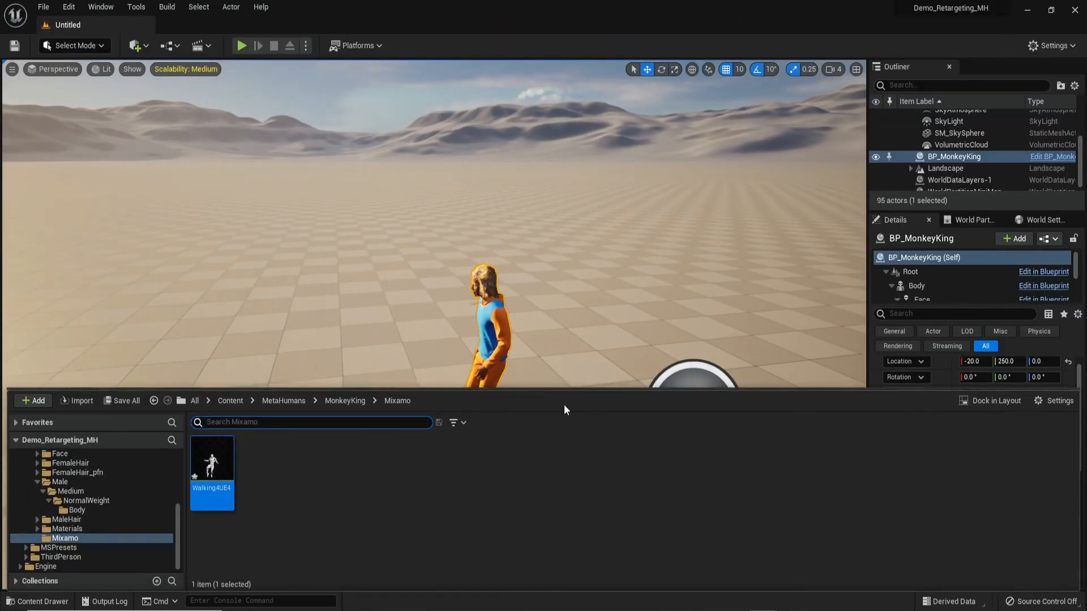
right_click(212, 470)
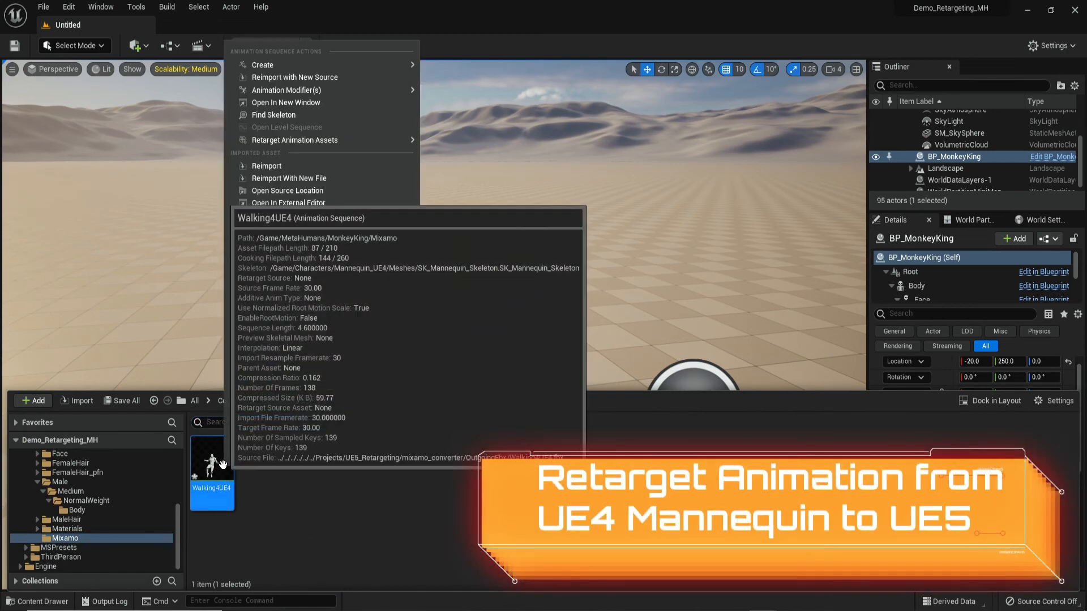
mouse_move(318, 141)
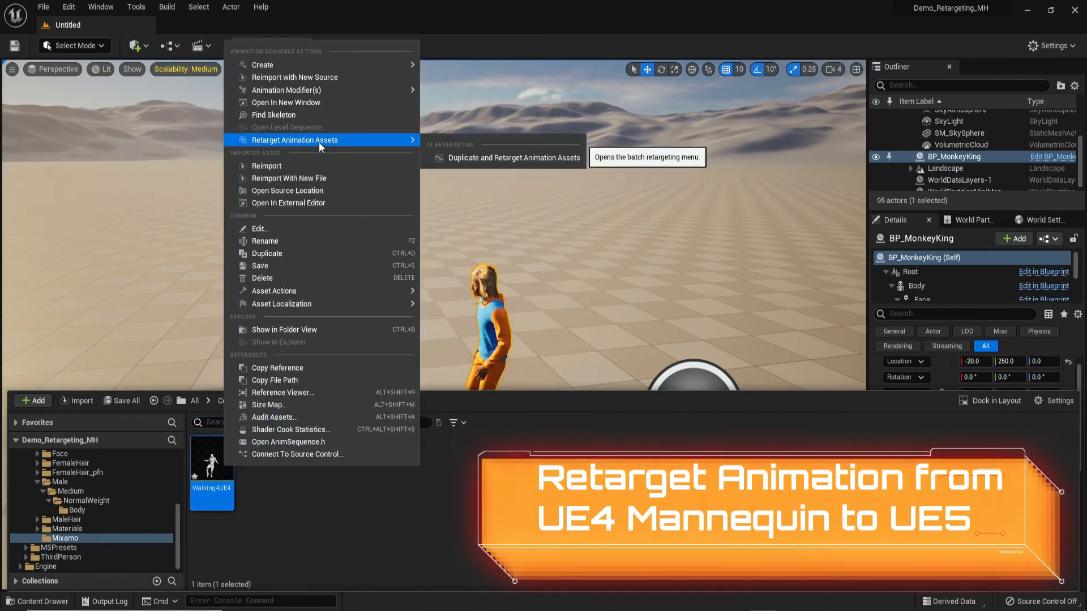
left_click(452, 159)
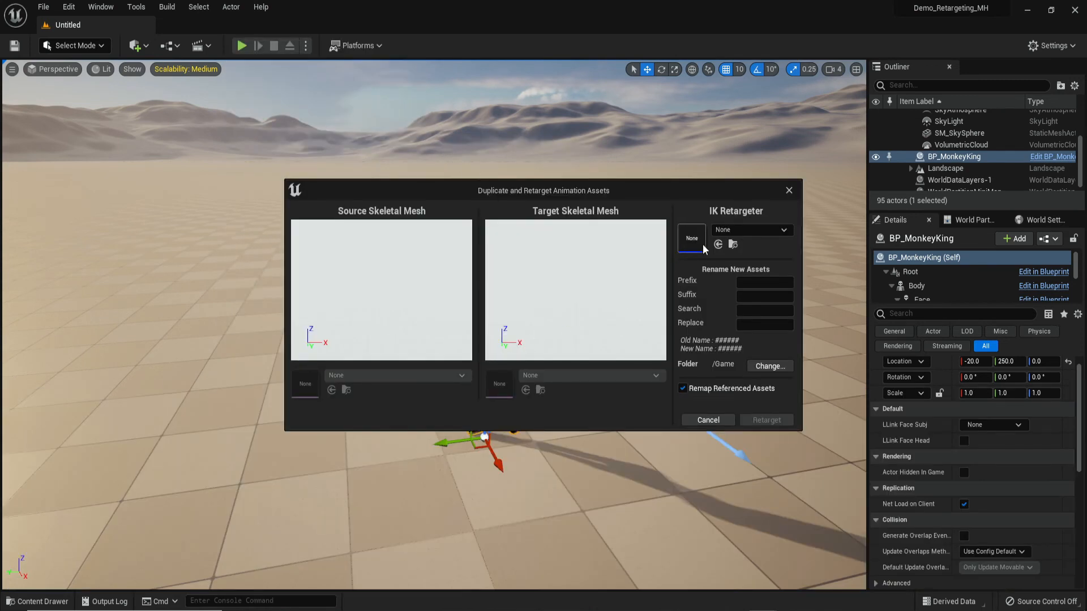
left_click(737, 230)
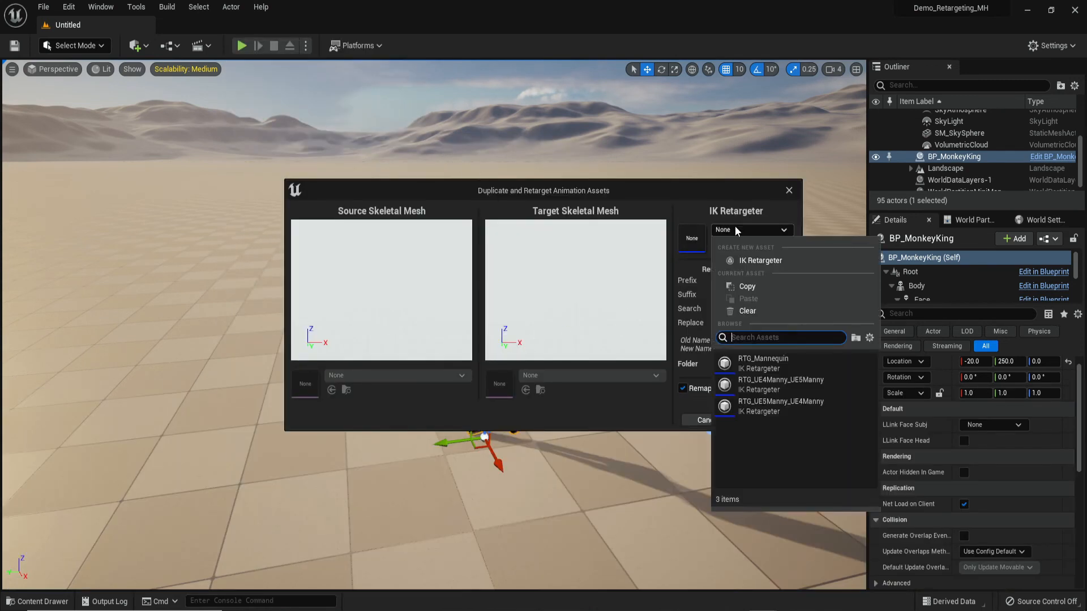
left_click(790, 385)
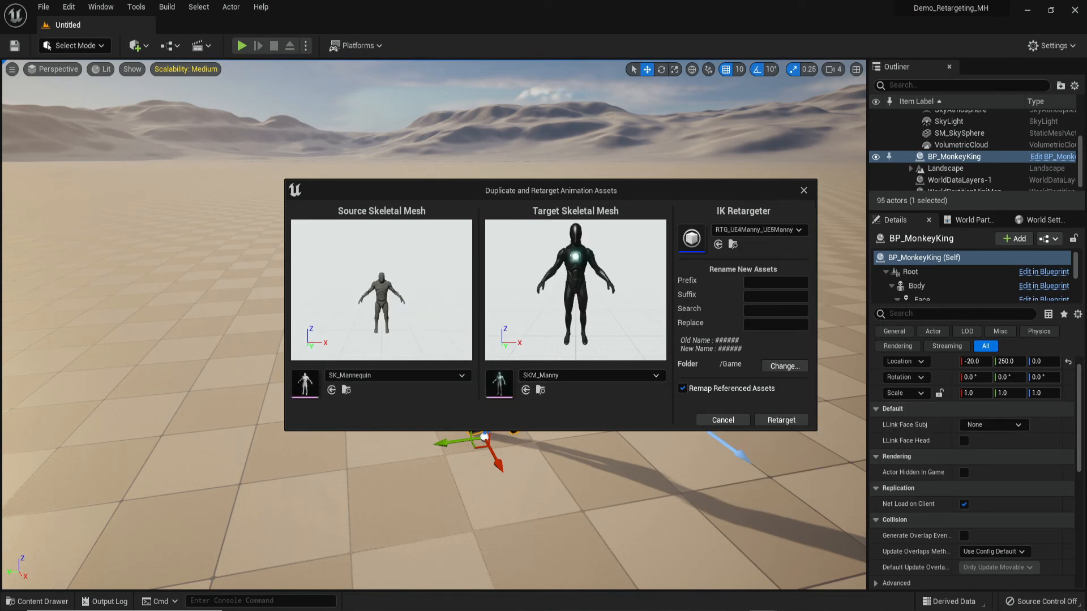
Add the prefix UE5_ to the new asset, set the export folder to MetaHumans/MonkeyKing/Mixamo, and retarget the animation.
type("UE5_")
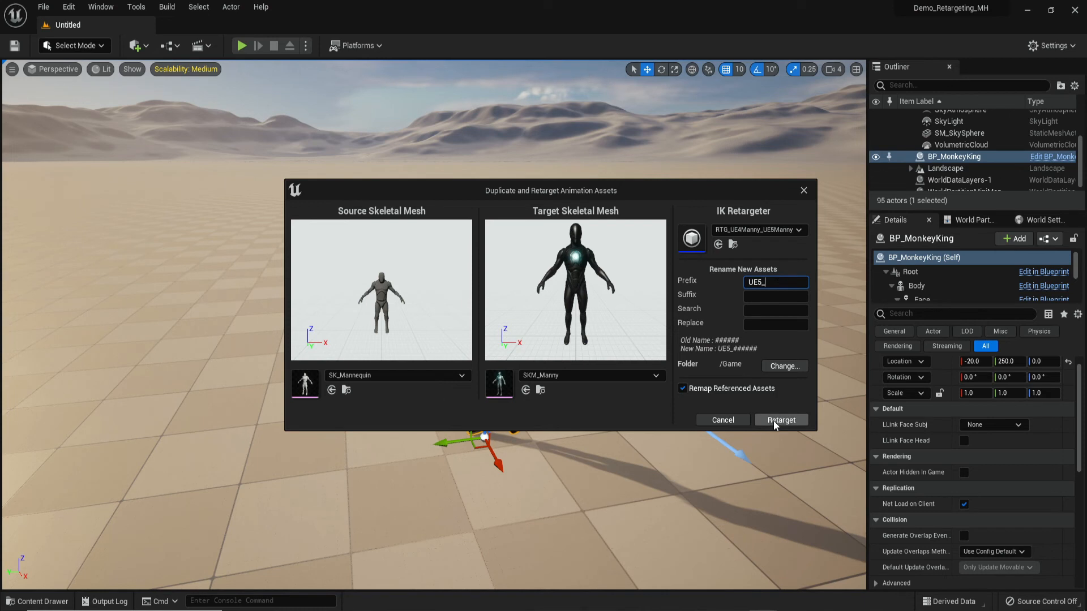
left_click(778, 366)
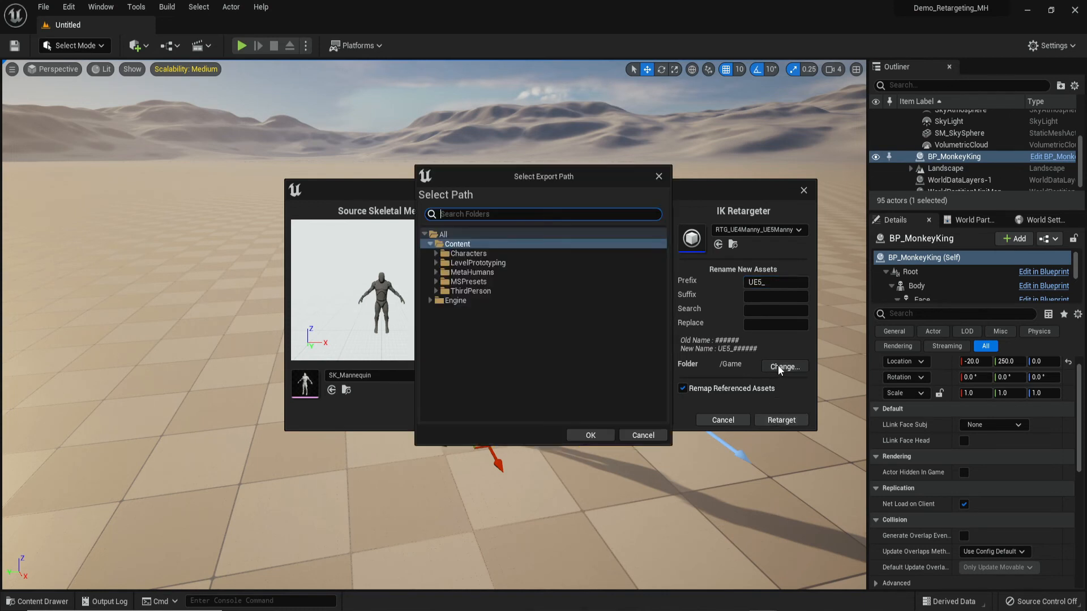
double_click(470, 272)
double_click(468, 291)
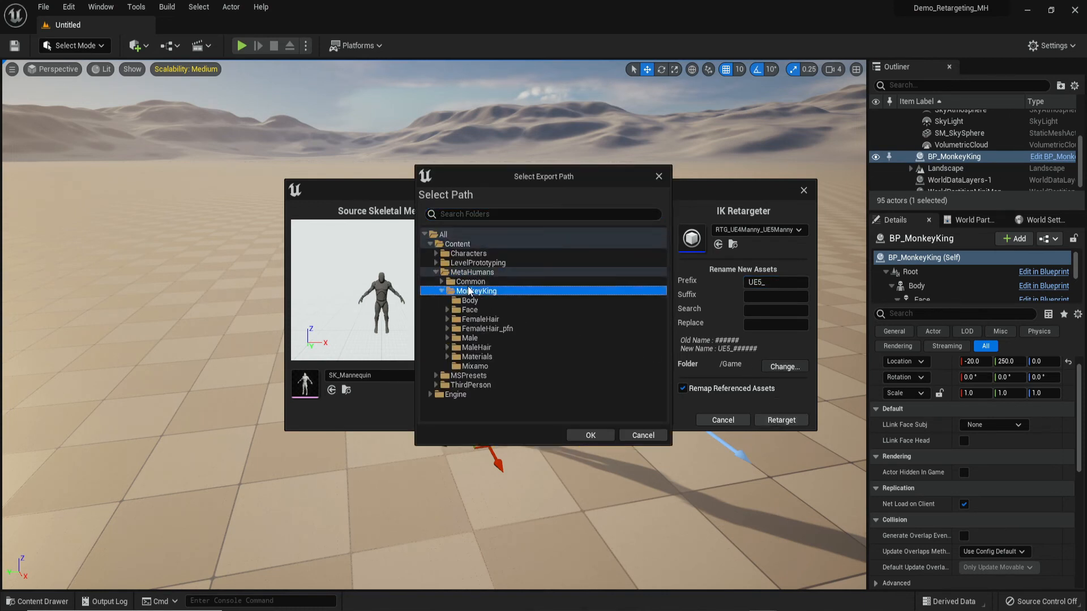
left_click(475, 366)
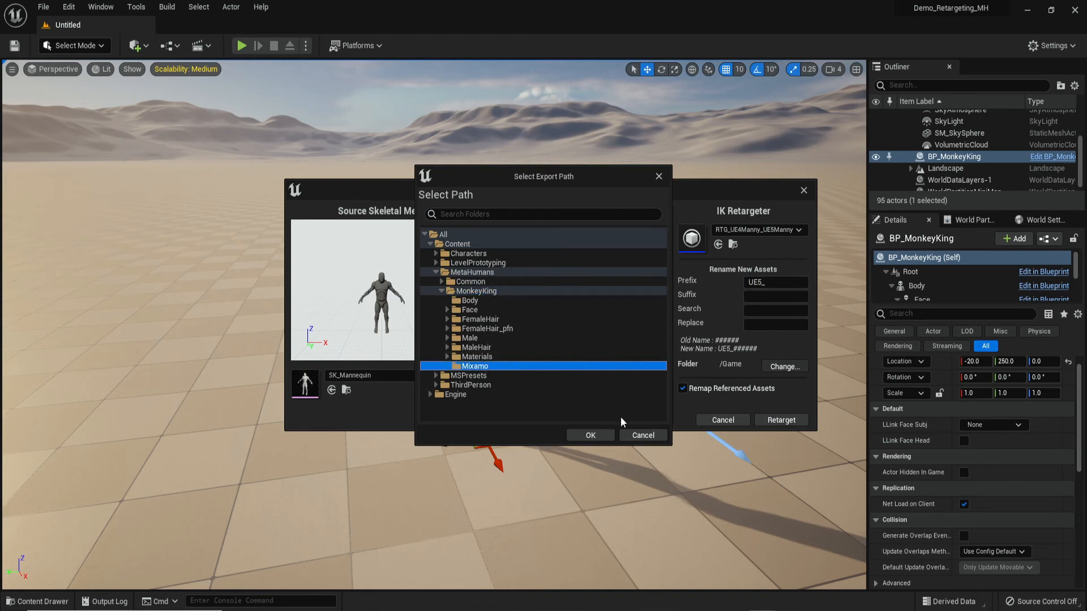
left_click(605, 435)
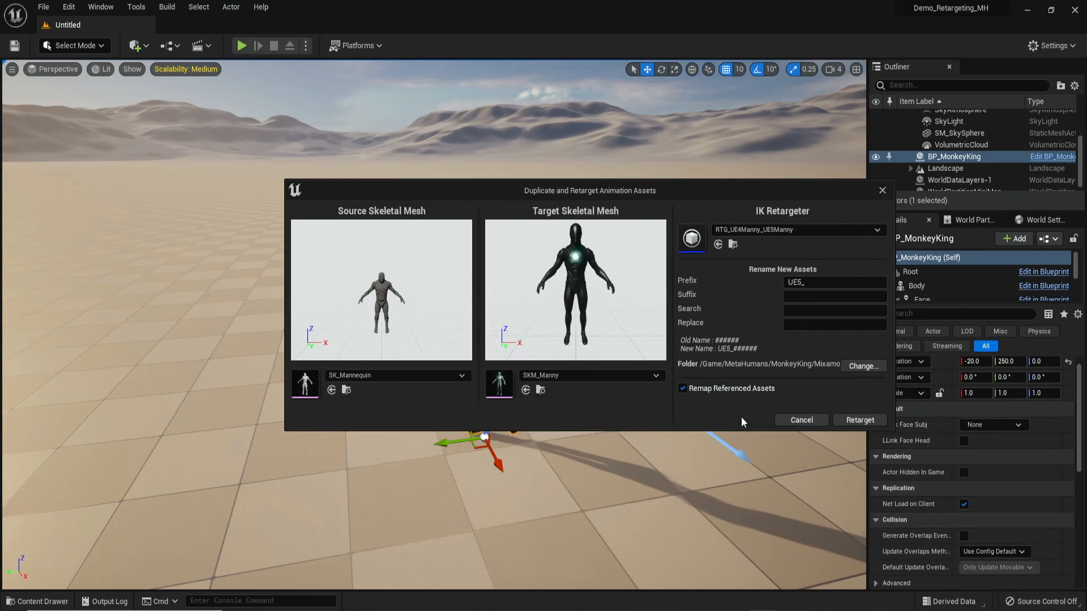
left_click(844, 420)
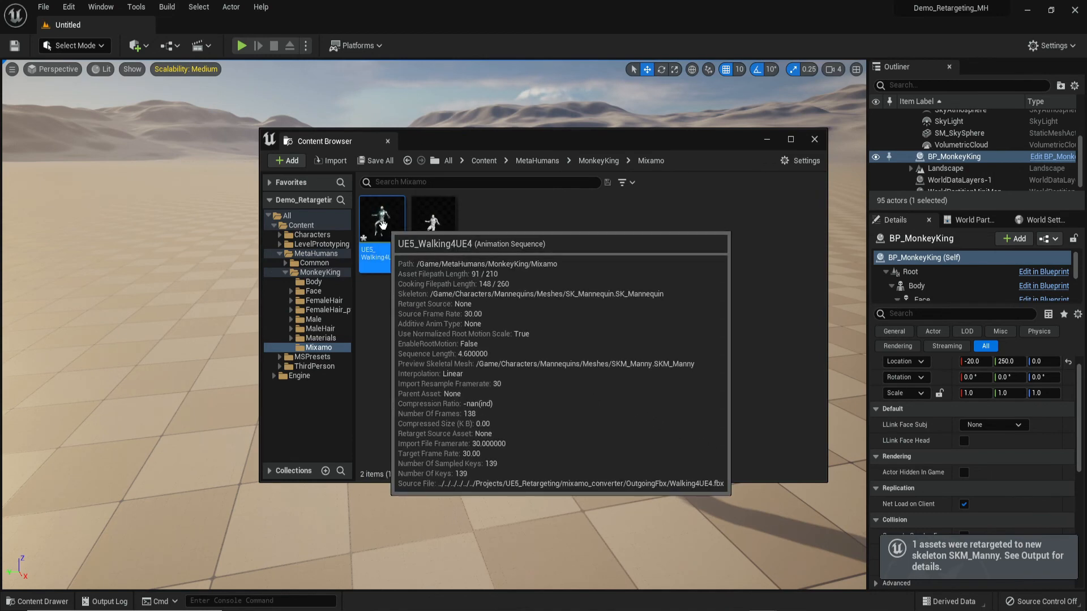
Open the retargeted UE5_Walking4UE4 animation from the Mixamo folder and examine its playback on the UE5 mannequin.
double_click(378, 226)
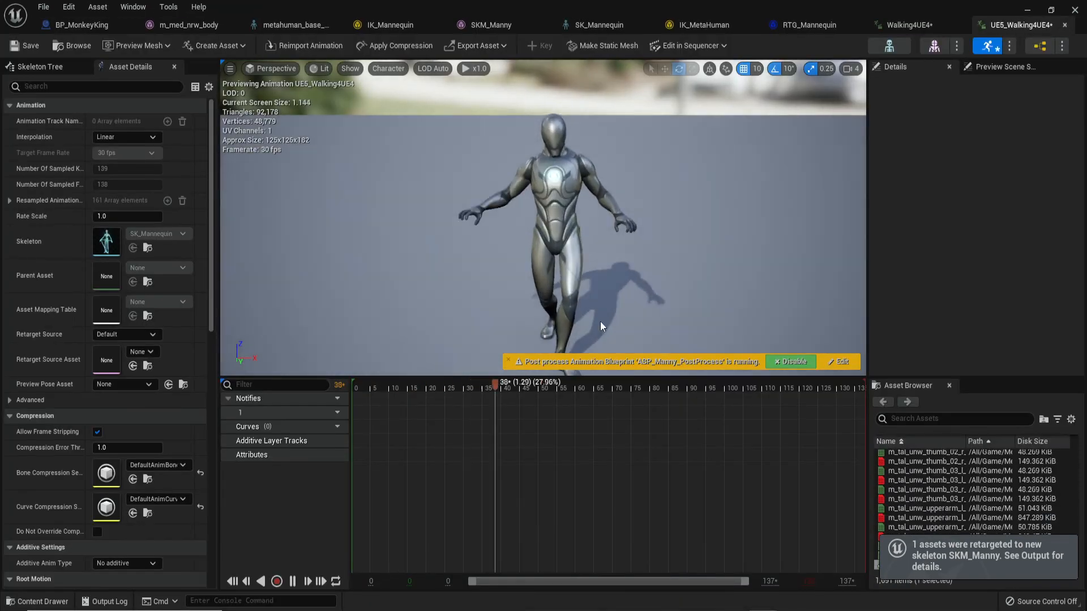
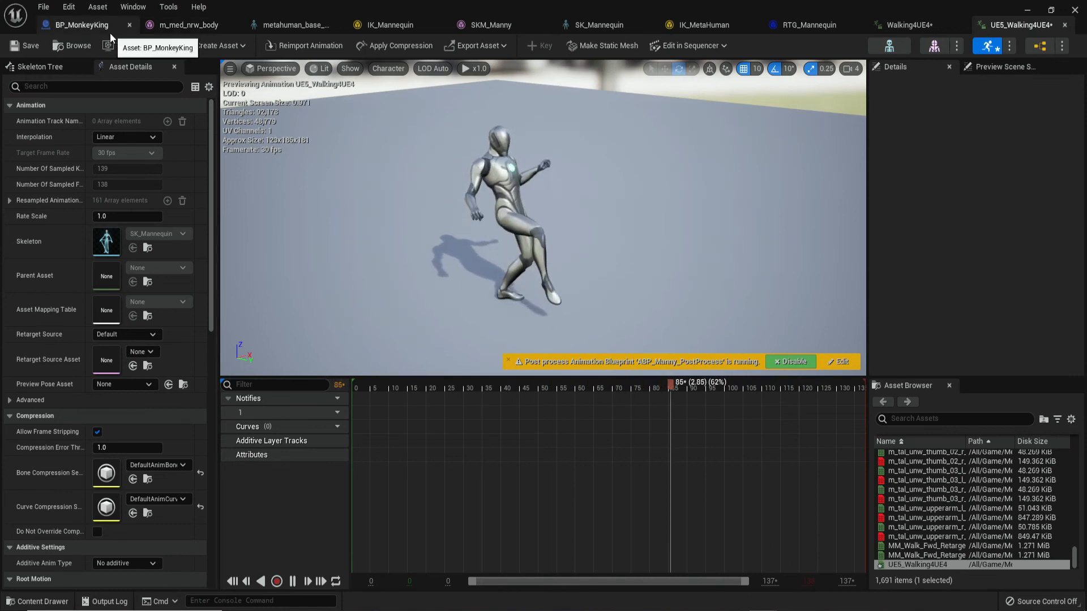
left_click(1031, 8)
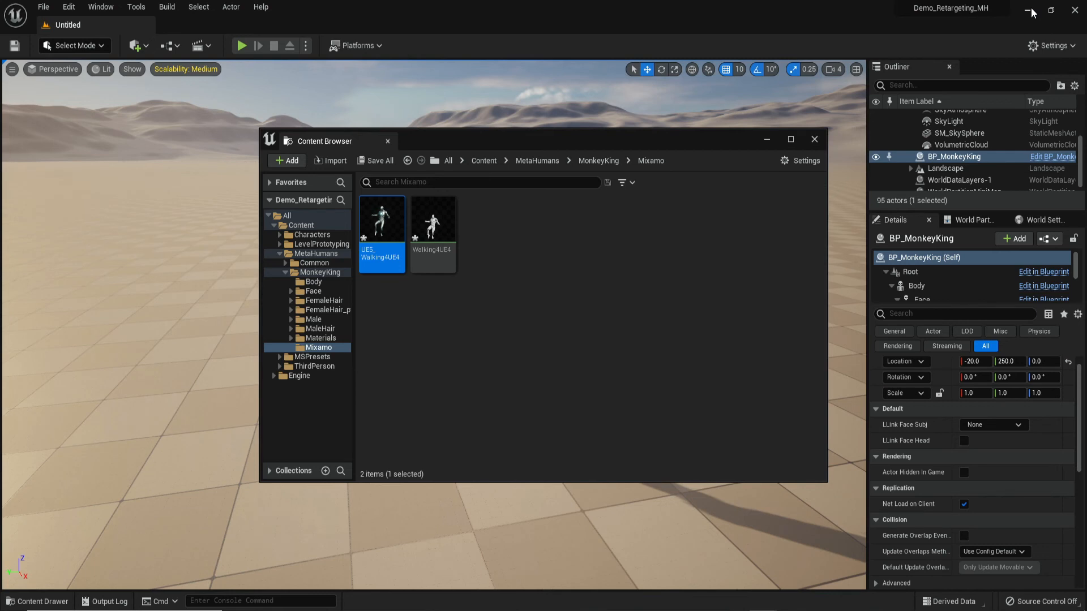
left_click(768, 140)
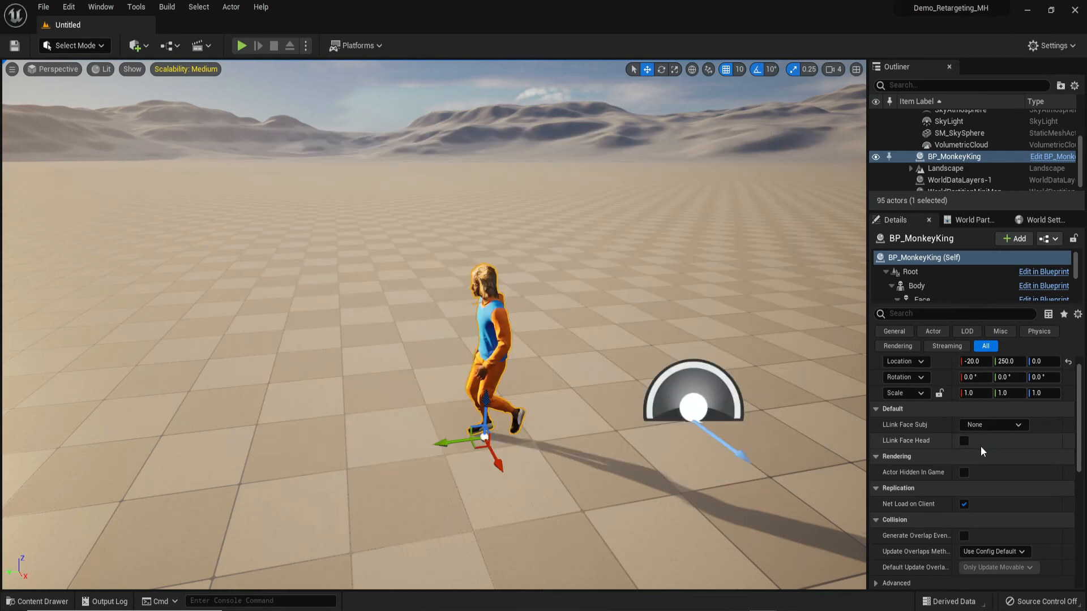
scroll(985, 449, "down", 2)
scroll(989, 450, "up", 3)
scroll(989, 450, "down", 8)
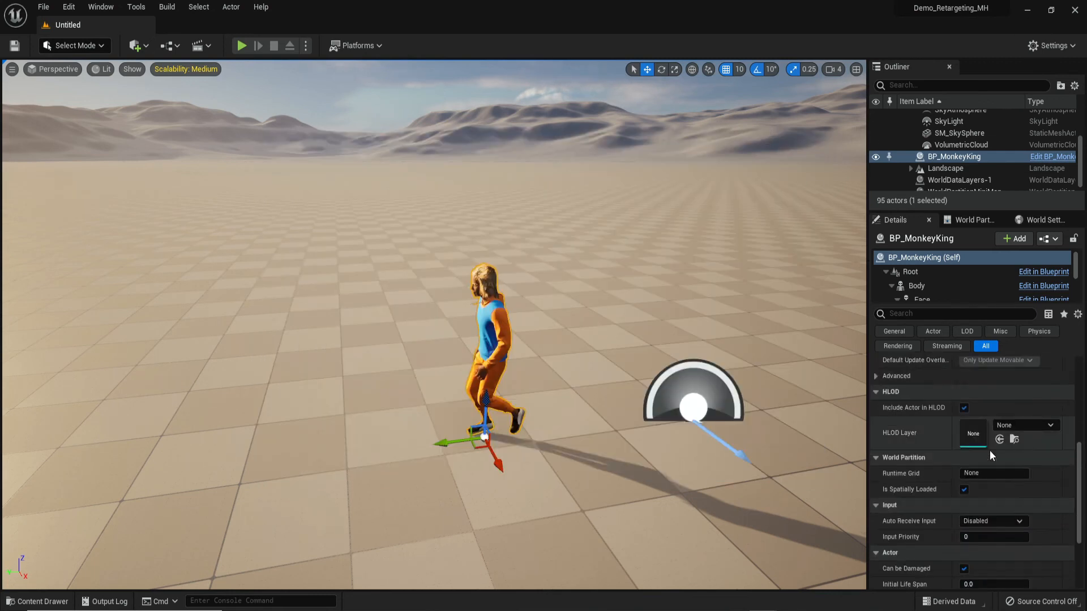
scroll(1021, 438, "up", 3)
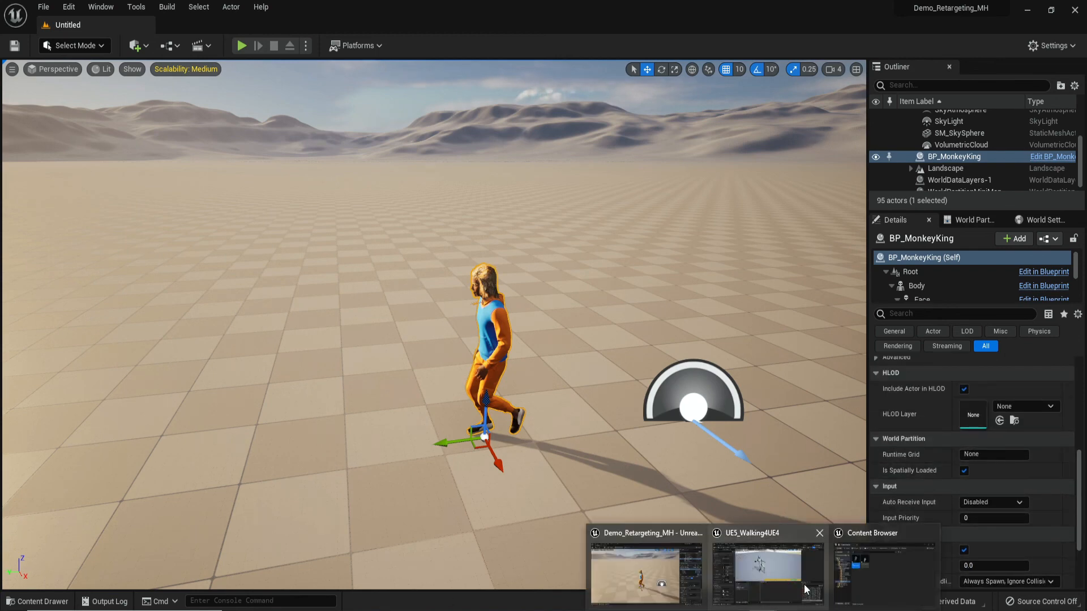
left_click(810, 581)
left_click(810, 581)
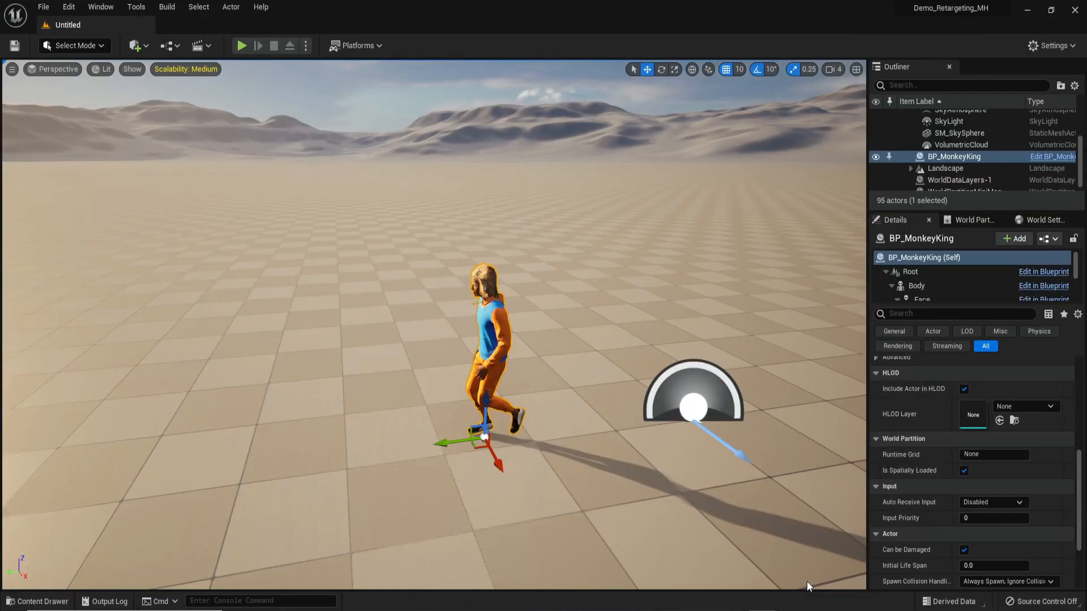
left_click(818, 28)
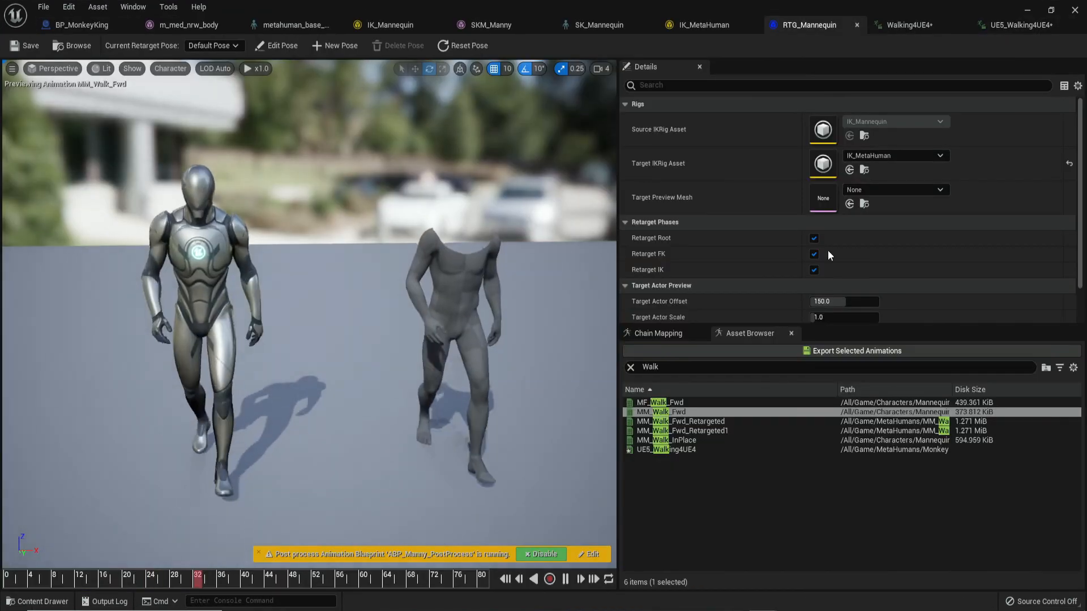
left_click(1026, 10)
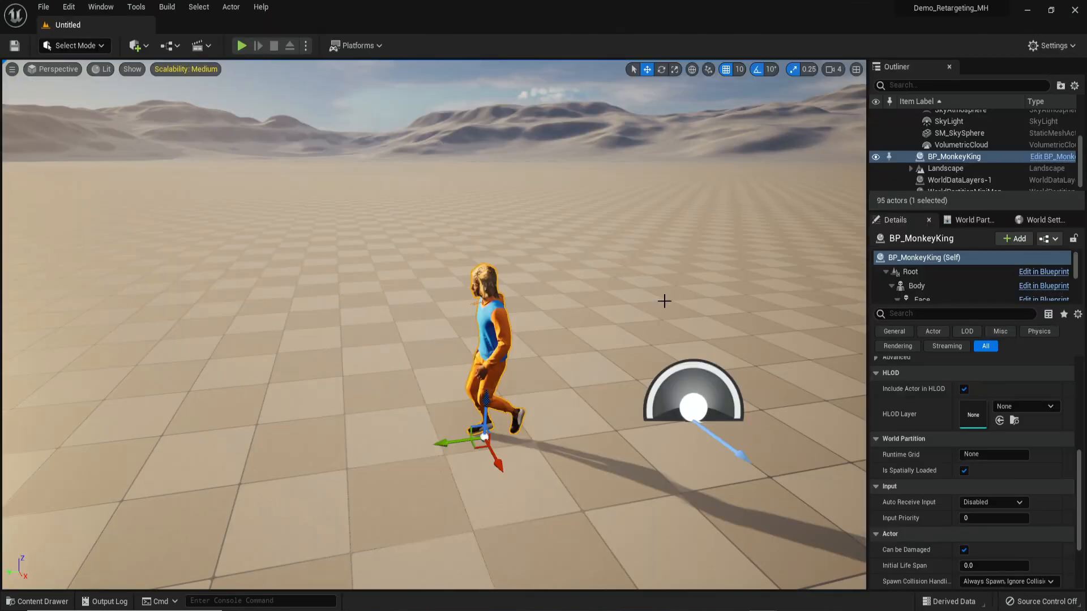
Set the animation to play on the Body component of BP_MonkeyKing to UE5_Walking4UE4.
scroll(1000, 456, "up", 5)
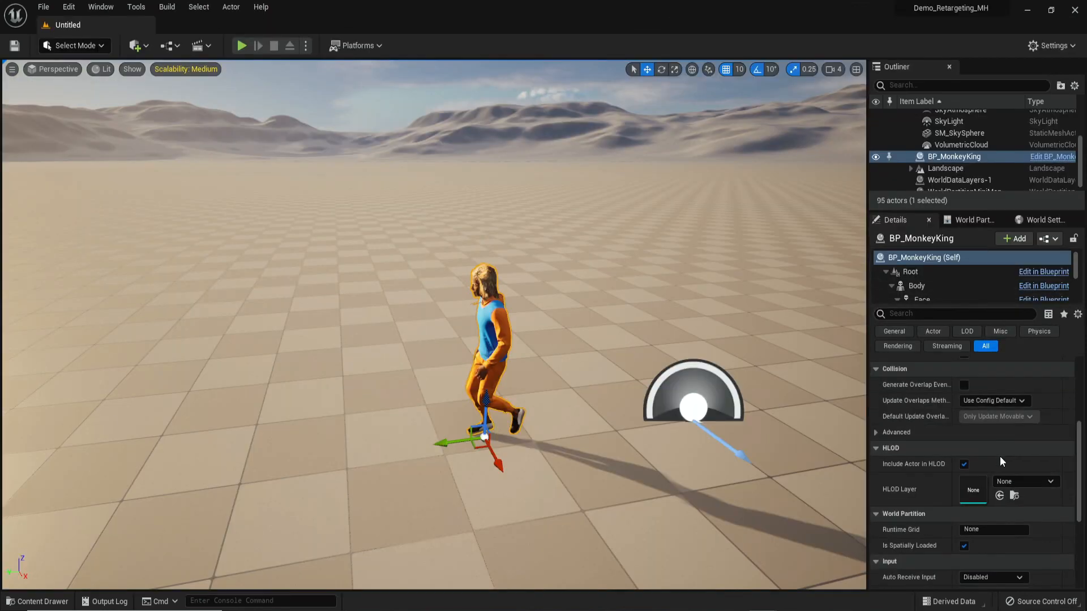
left_click(926, 286)
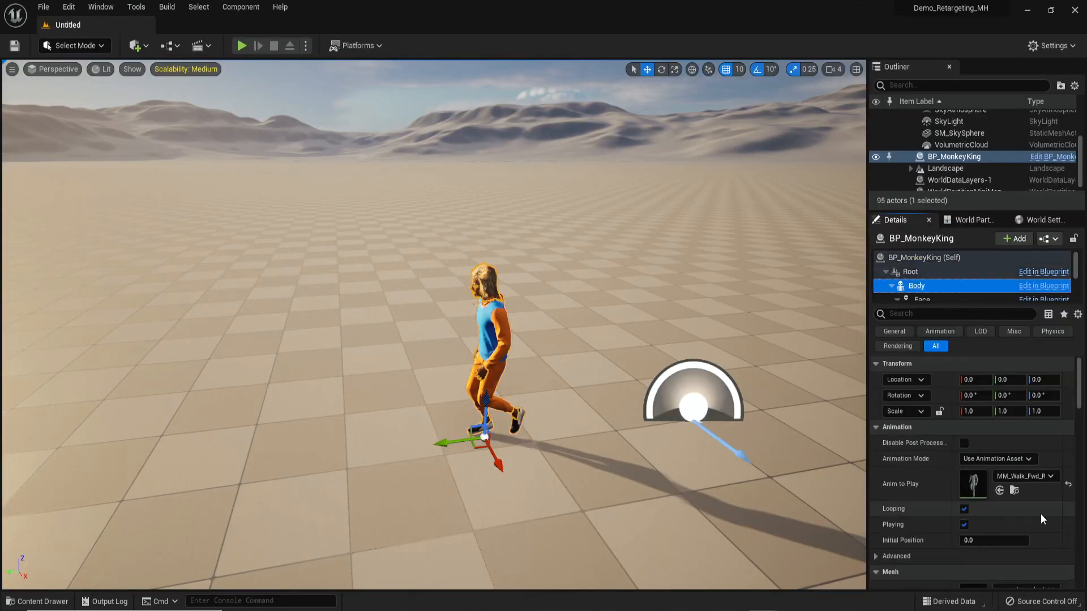
left_click(1042, 477)
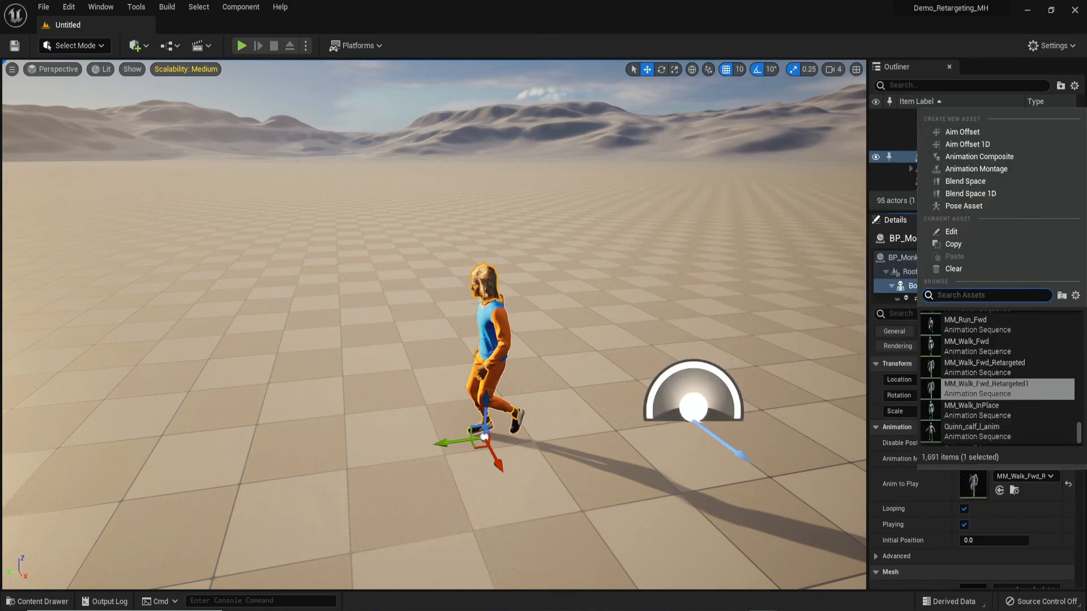
scroll(1031, 374, "down", 2)
mouse_move(1003, 325)
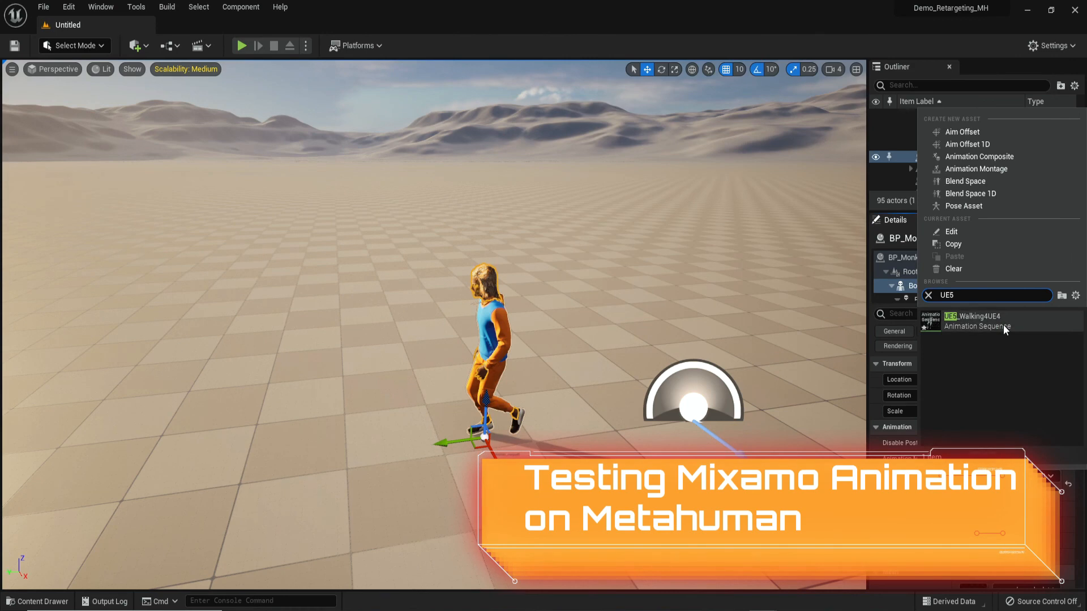
left_click(1005, 328)
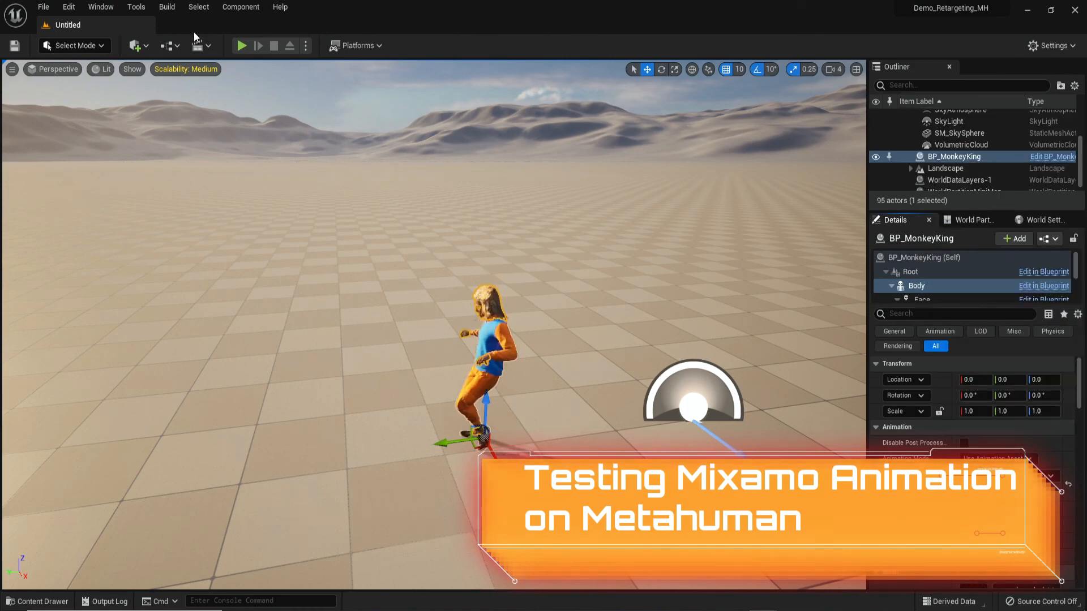
Play the level and examine the MonkeyKing MetaHuman's walk from the side and front, then stop the simulation.
left_click(241, 45)
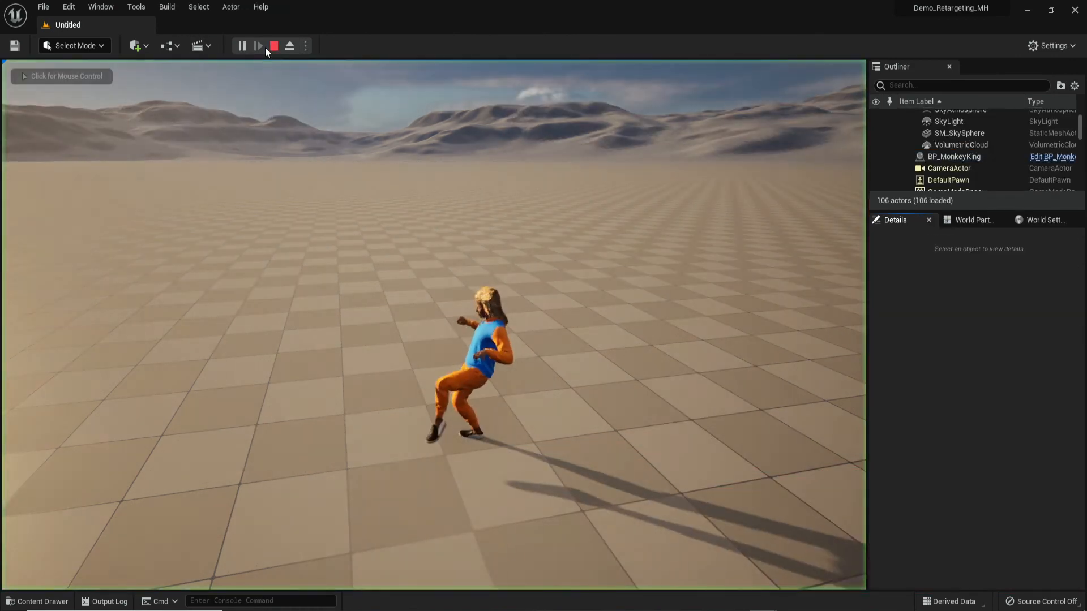
left_click(596, 375)
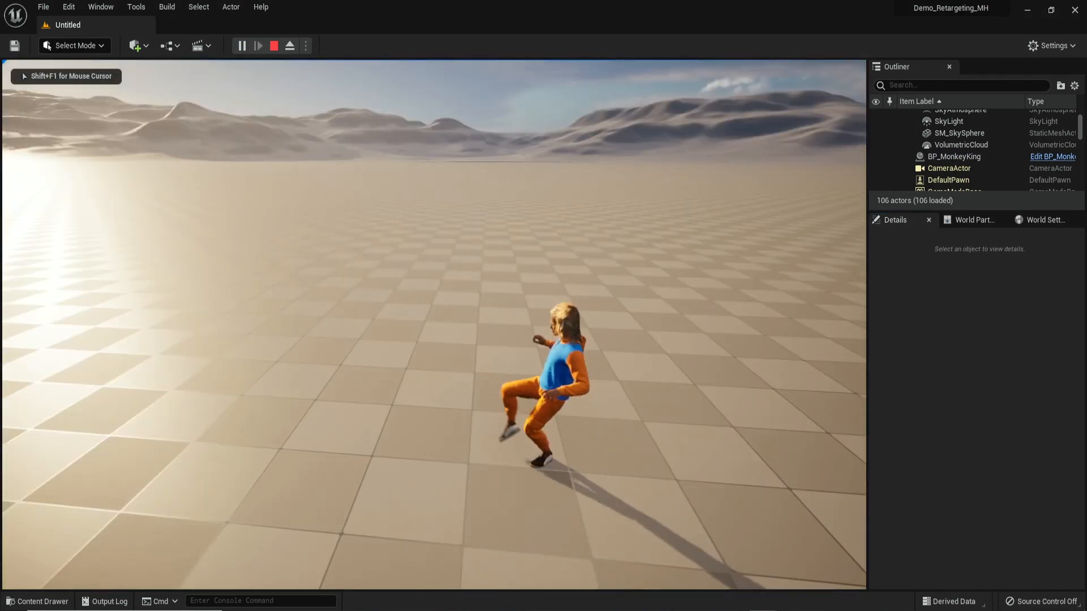
key("w")
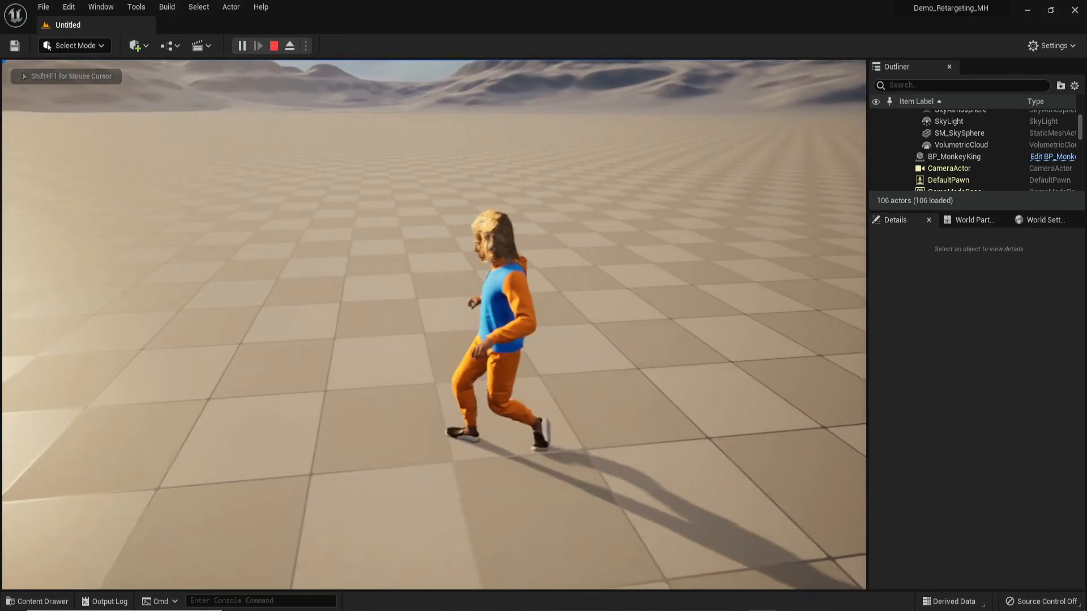
key("a")
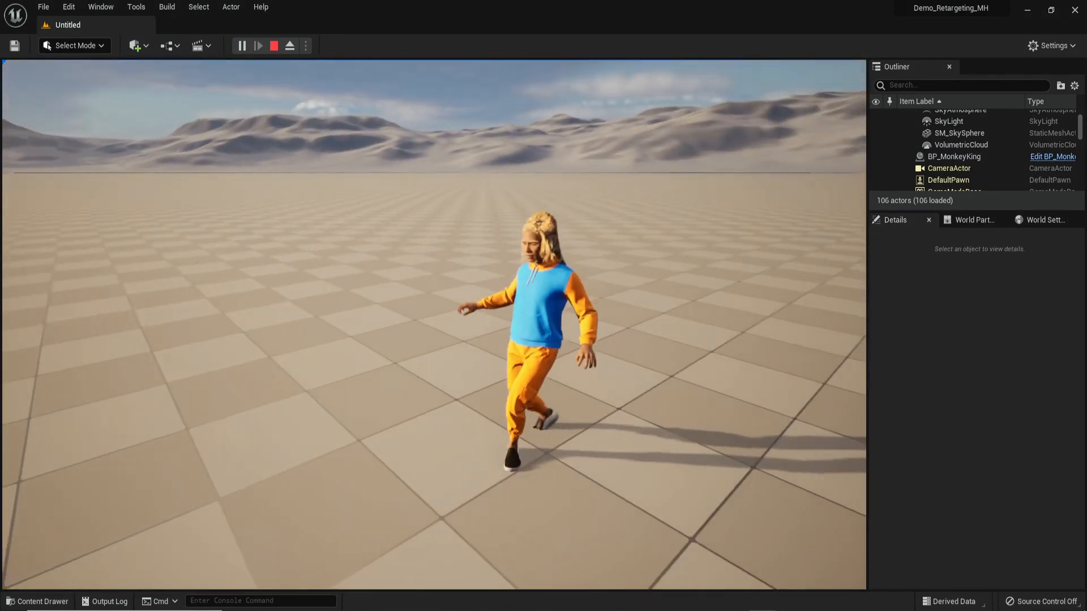
key("a")
key("a")
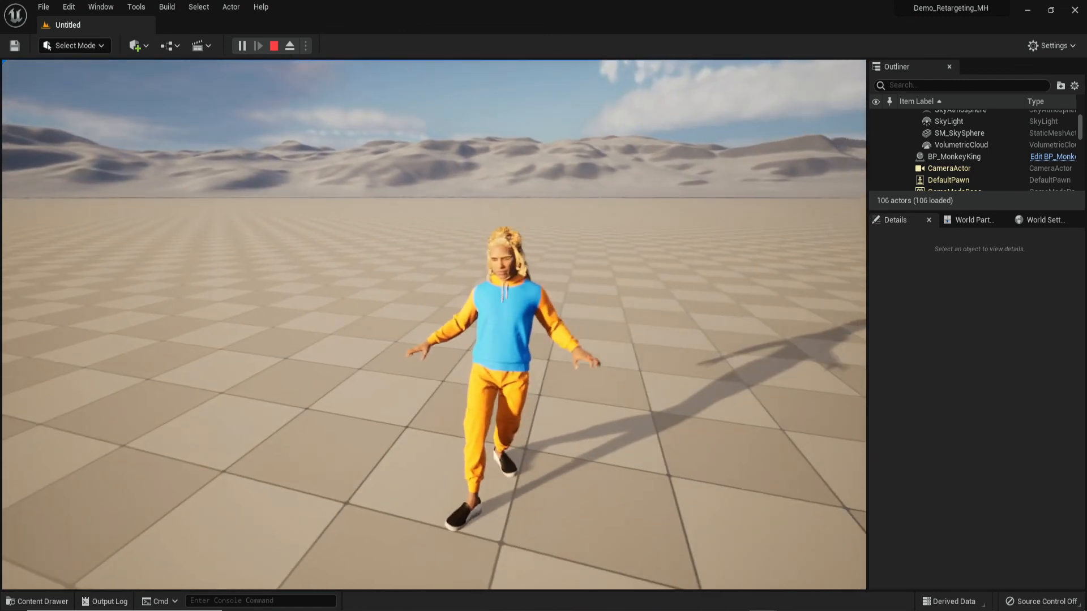
key("s")
key("a")
key("w")
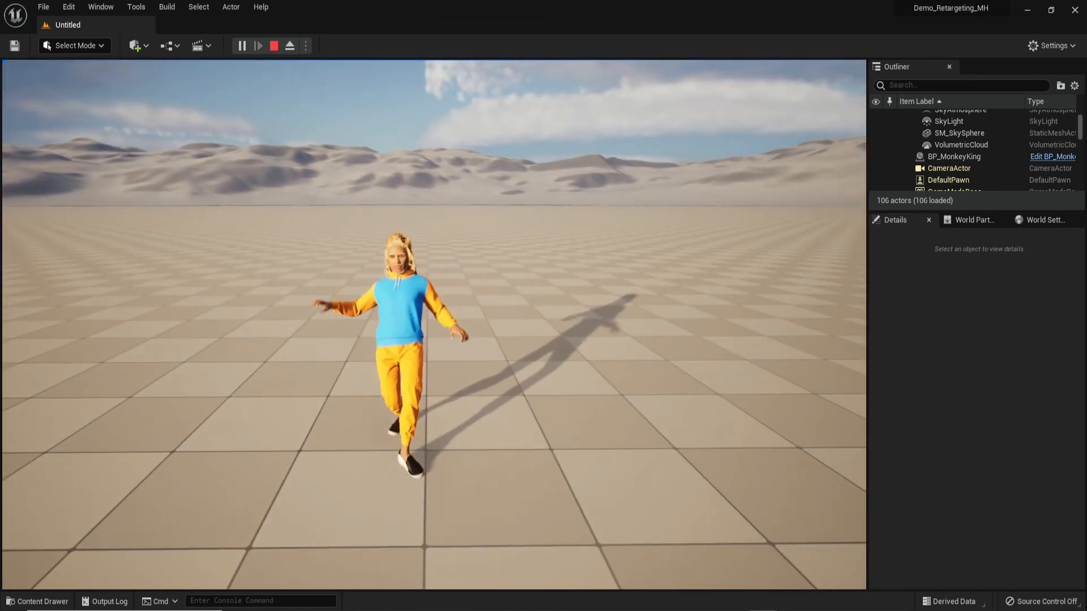
key("a")
key("w")
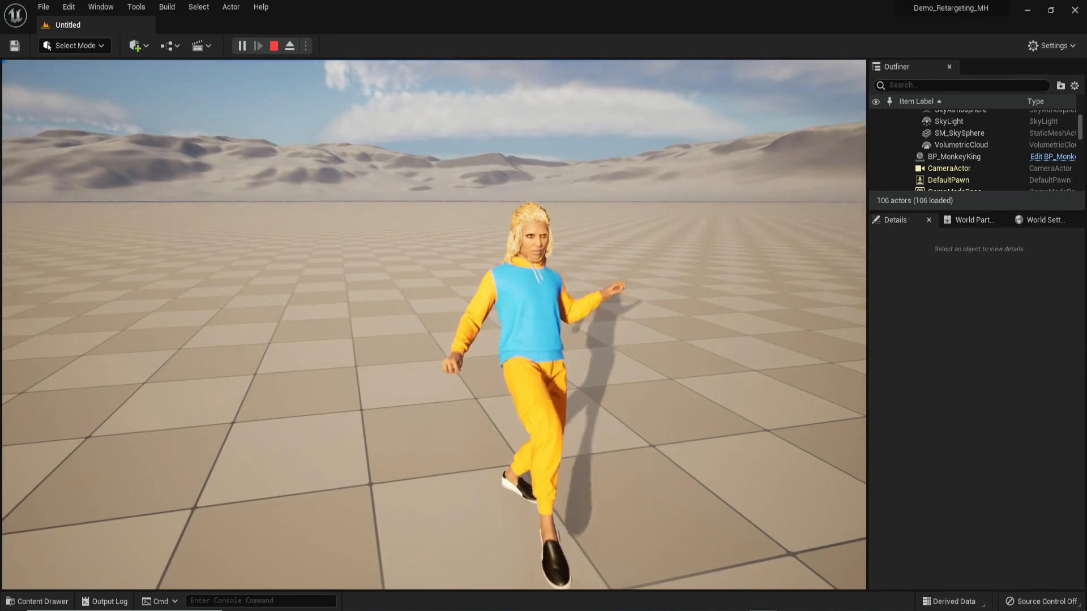
key("s")
key("d")
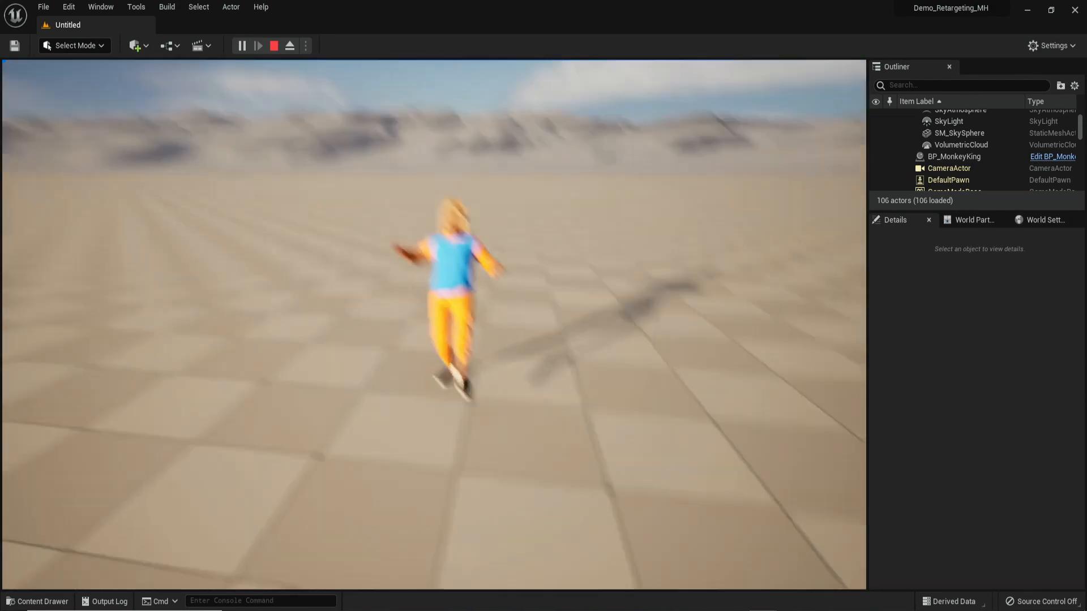
key("Escape")
Preview UE5_Walking4UE4 in the RTG_Mannequin retargeter and compare the motion of the source mannequin and the MetaHuman body.
mouse_move(763, 609)
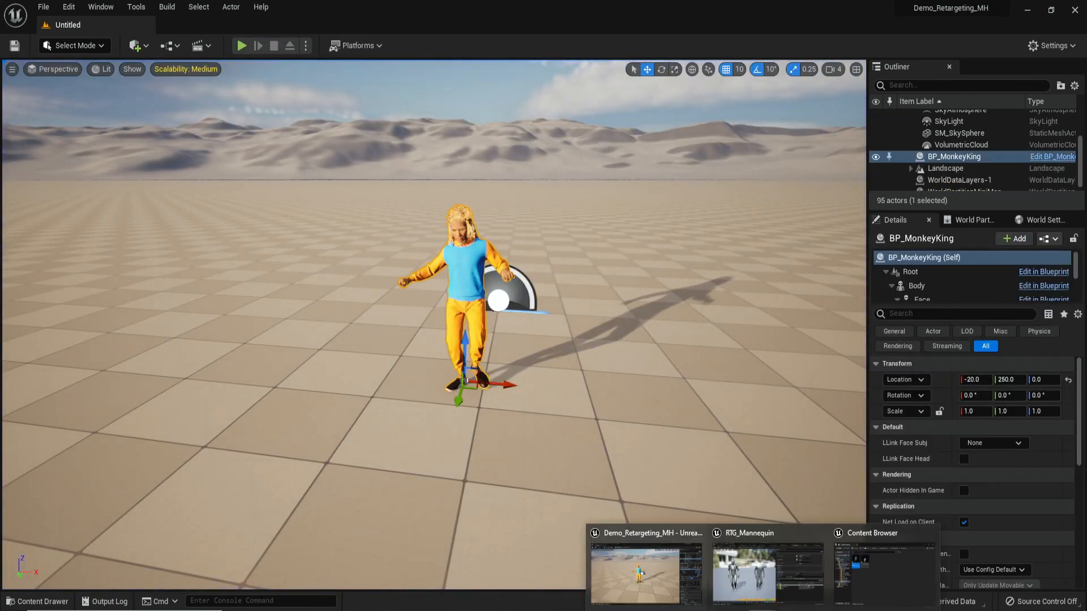
left_click(784, 589)
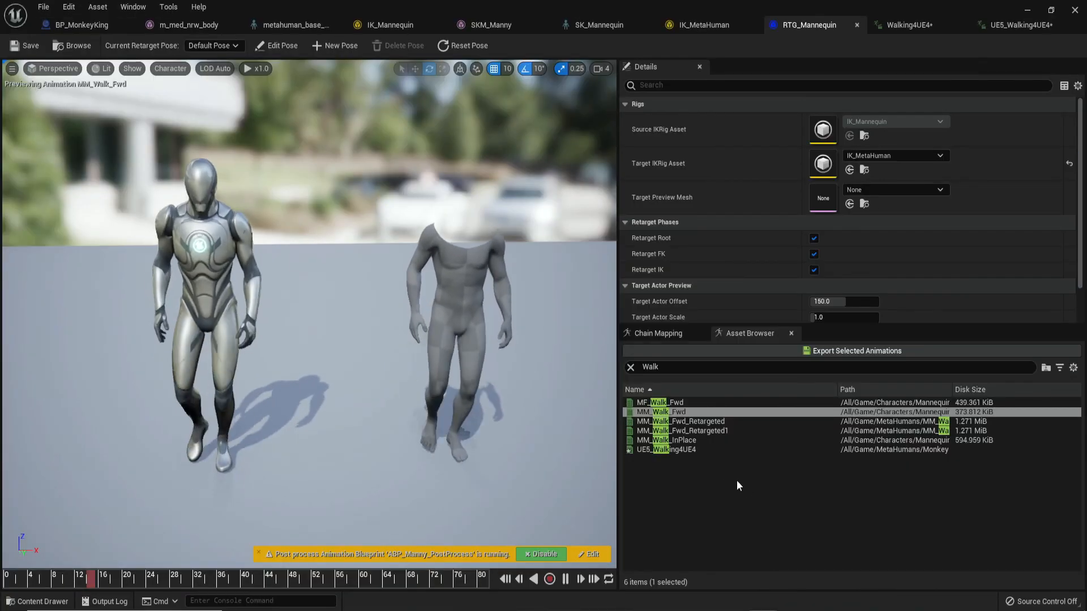
left_click(689, 449)
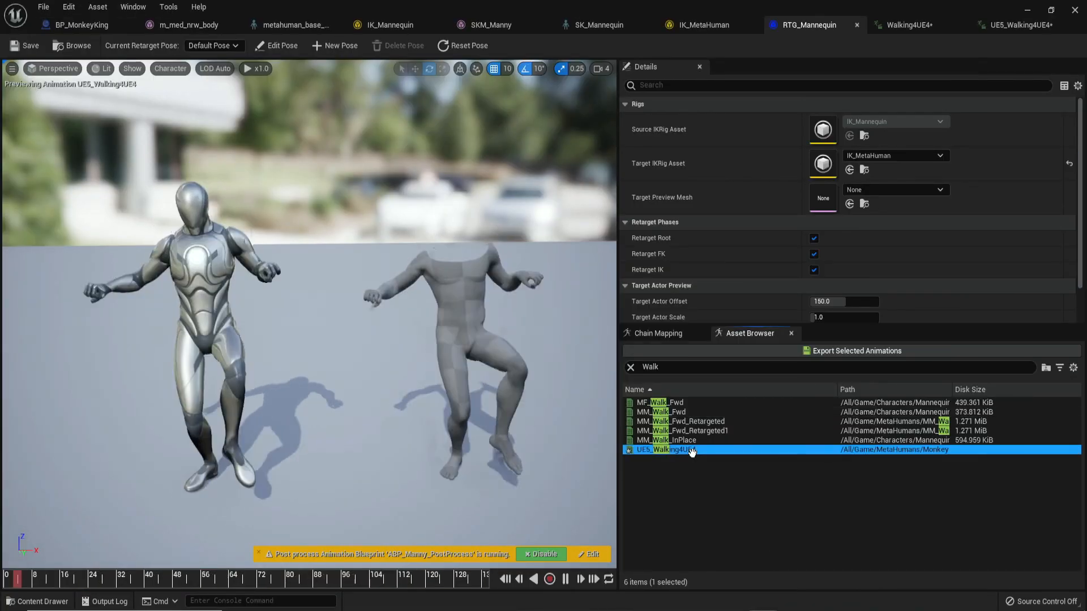
key("s")
mouse_move(482, 396)
right_mouse_down()
mouse_move(442, 416)
mouse_move(561, 399)
mouse_move(501, 390)
right_mouse_up()
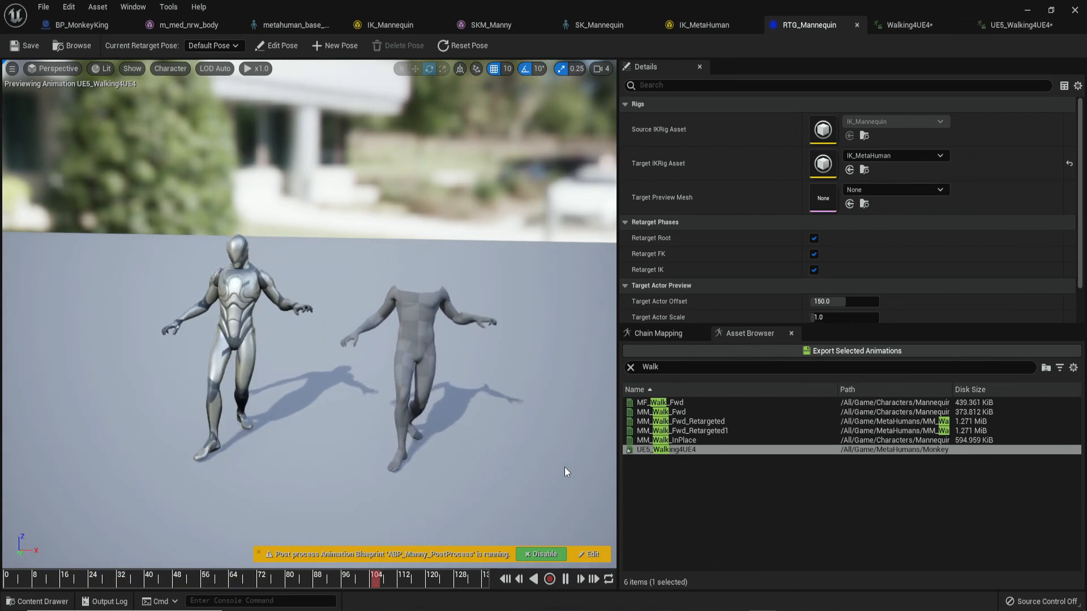
right_click_drag(565, 470, 587, 450)
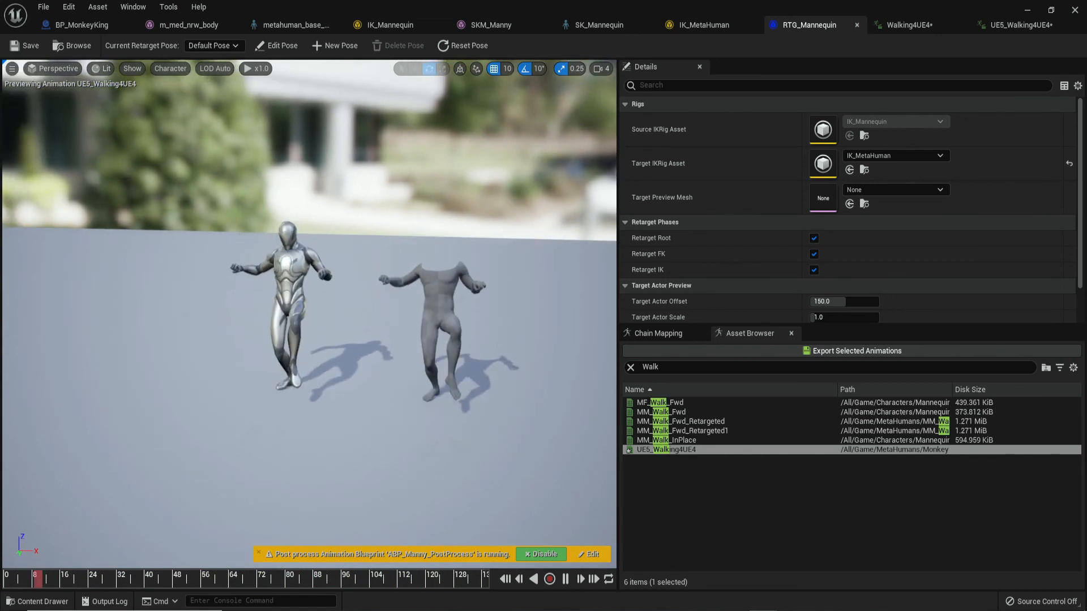